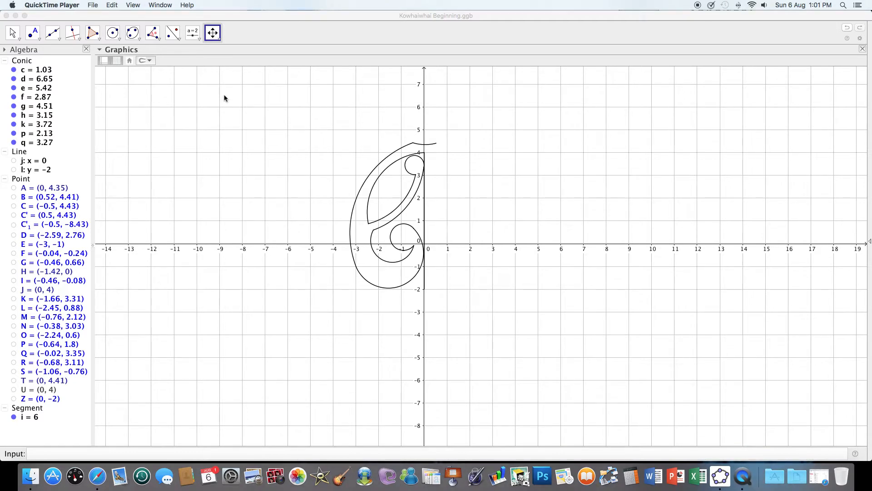
Draw a circumcircular arc from (0, 2) on the y-axis through about (-0.42, 1.42) to (-1, 1).
click(133, 33)
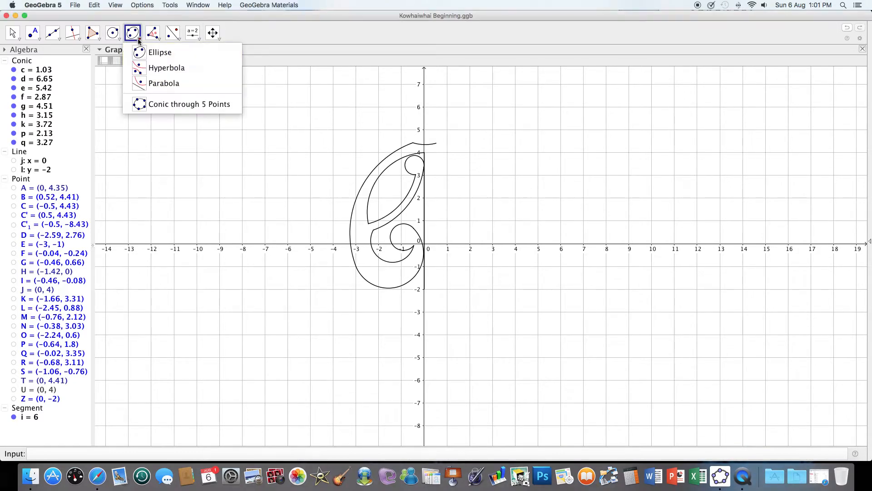
mouse_move(111, 41)
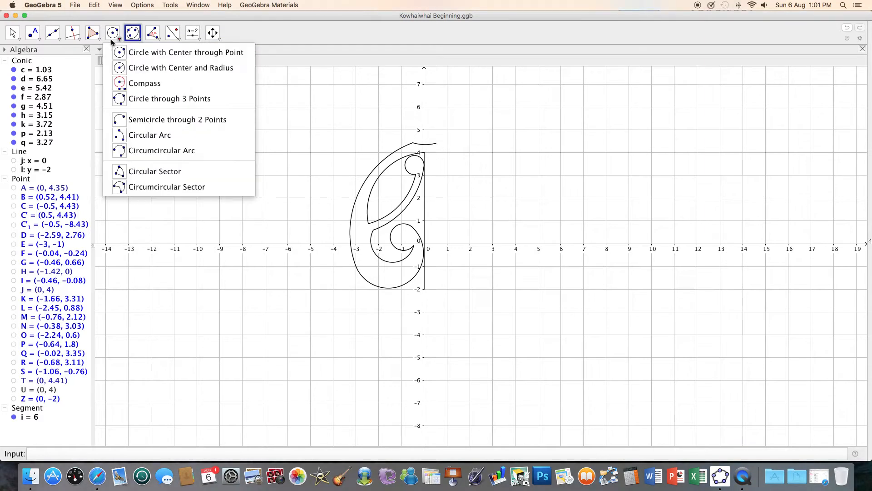
click(158, 152)
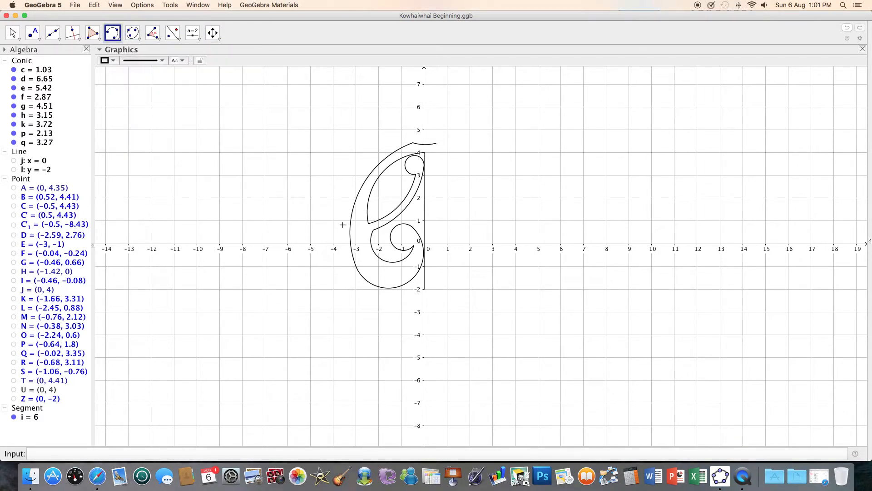
click(425, 198)
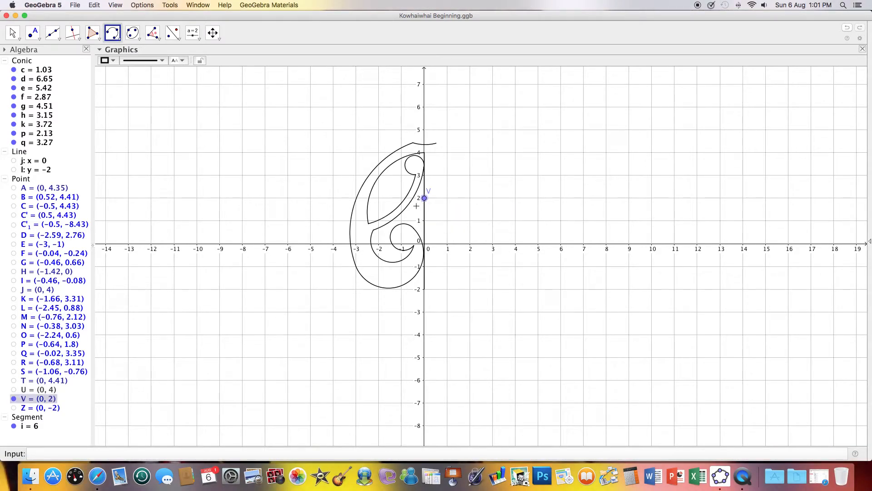
click(415, 211)
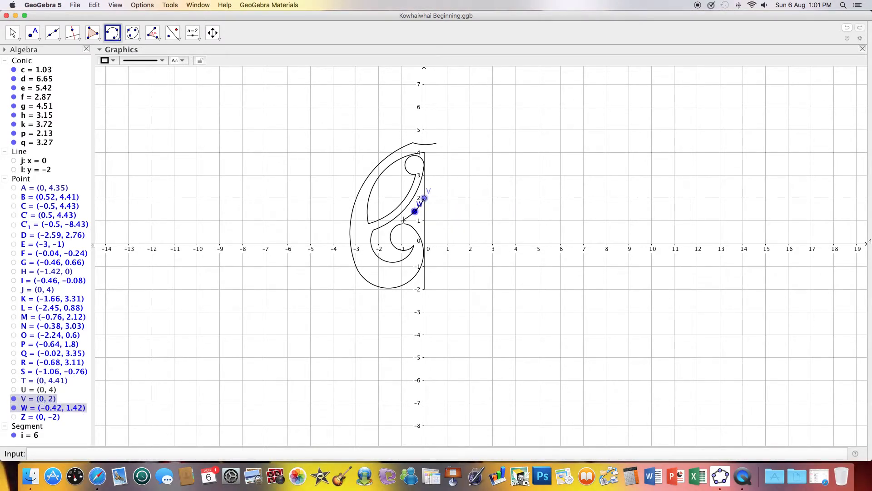
click(402, 221)
Draw a circumcircular arc from (-1, 1) through about (-0.28, 0.68) to the origin.
click(403, 223)
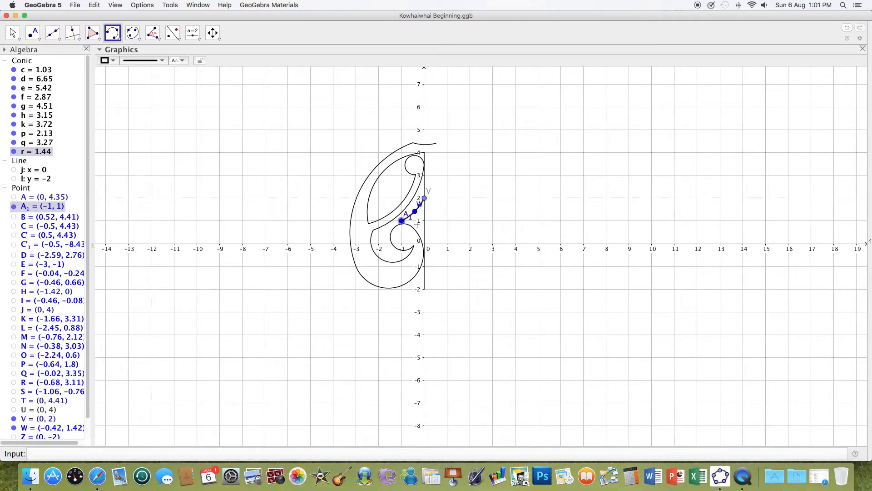
click(418, 228)
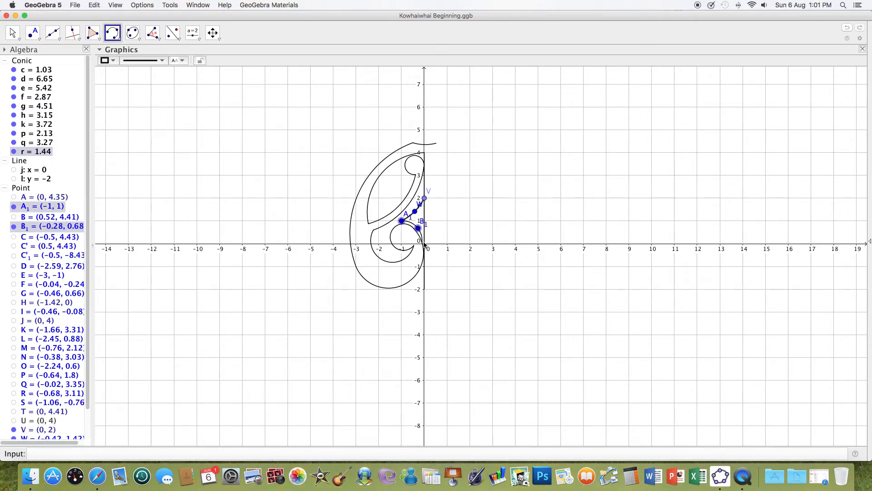
click(425, 244)
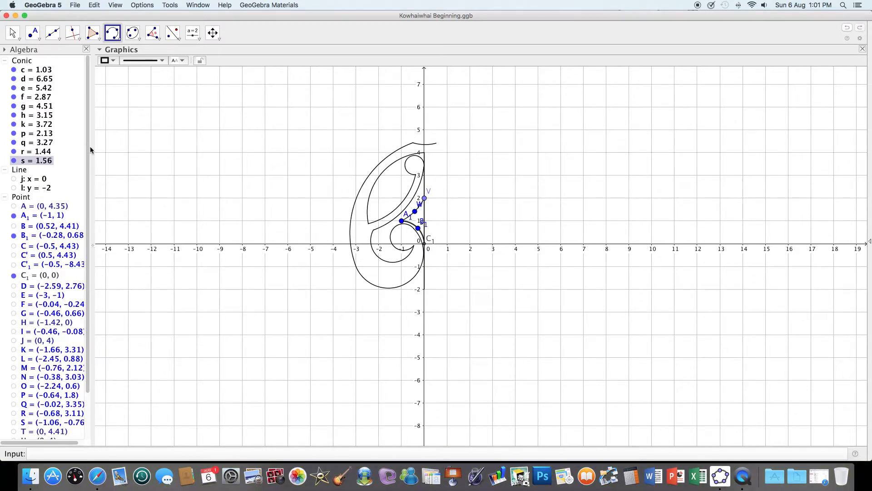
Hide the five construction points of the two new arcs: A₁, B₁, C₁, W and V.
scroll(83, 153, right, 1)
click(11, 216)
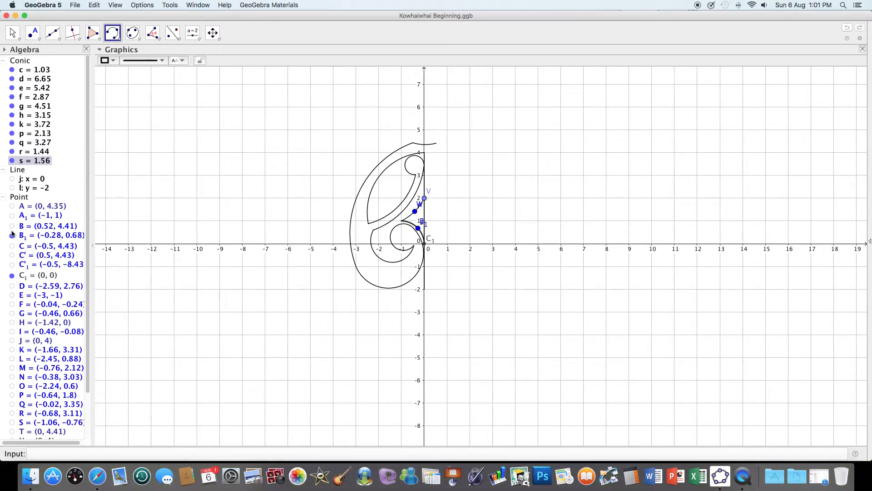
click(12, 236)
click(11, 275)
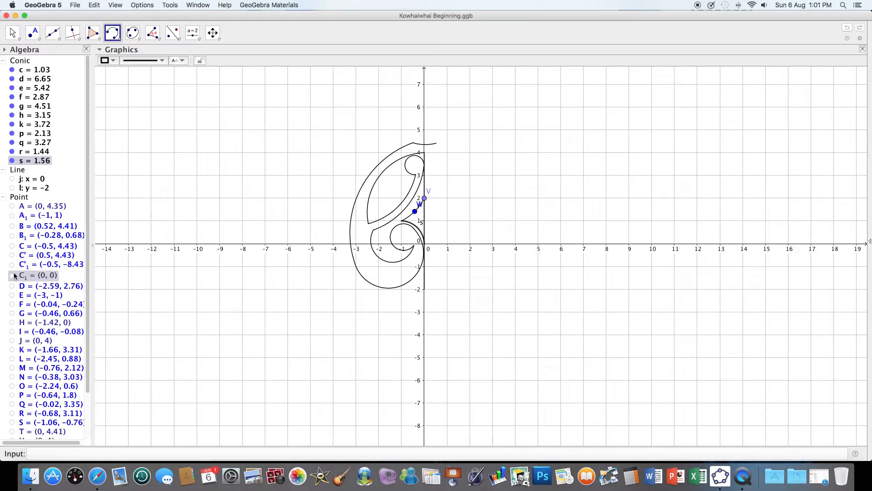
drag(87, 268, 86, 318)
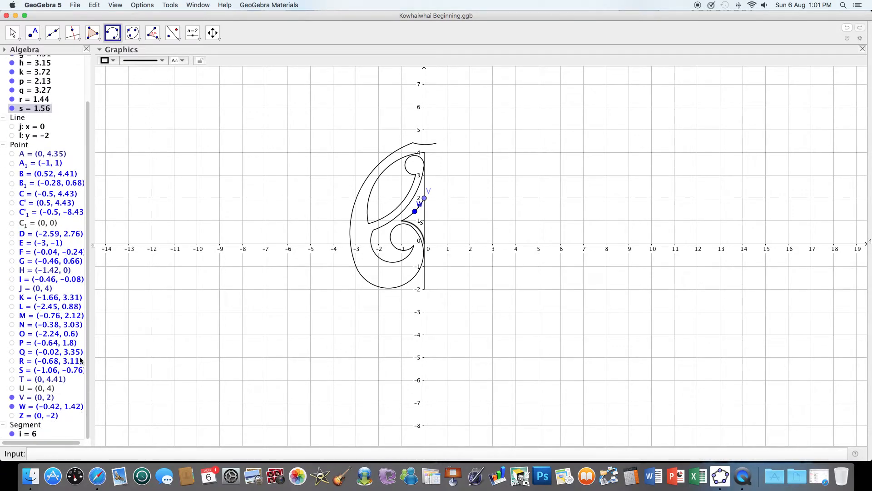
click(12, 407)
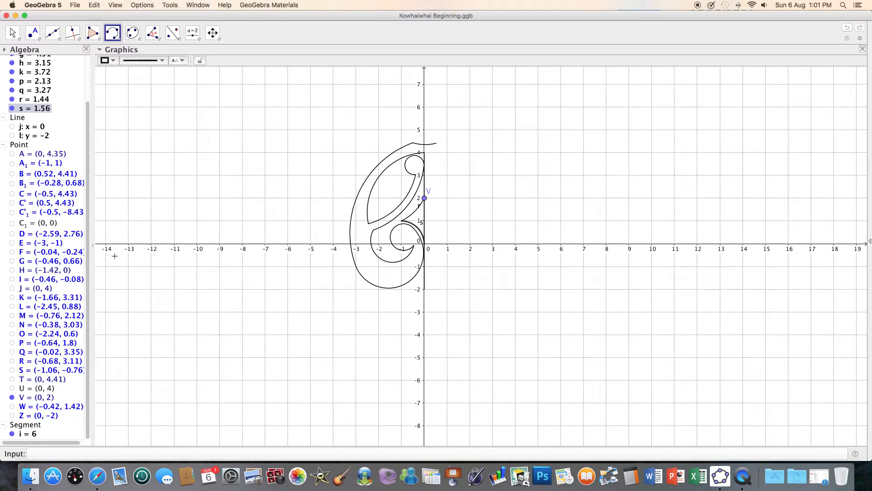
click(12, 398)
scroll(437, 243, up, 1)
scroll(437, 243, up, 2)
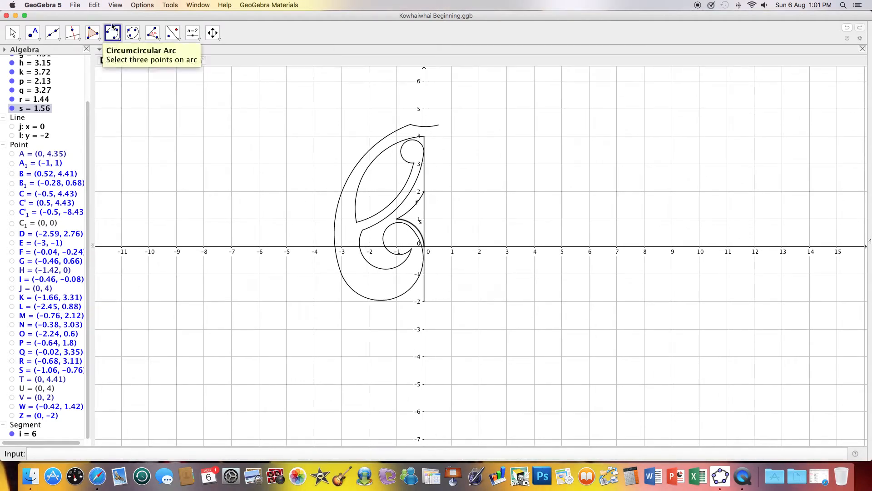
click(94, 5)
click(107, 17)
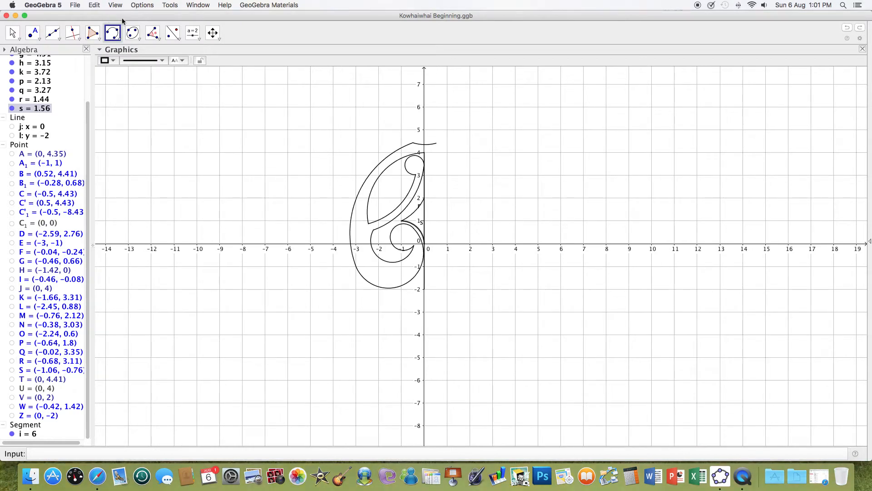
click(212, 33)
scroll(269, 78, down, 1)
drag(269, 78, 268, 90)
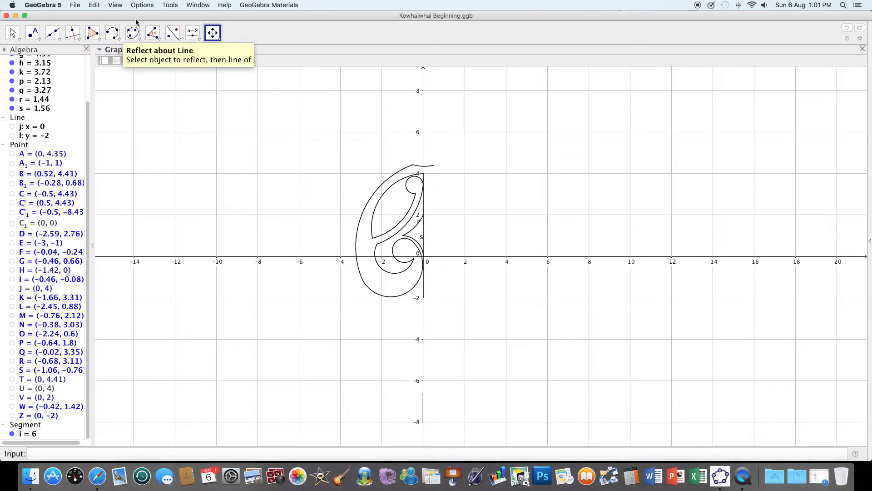
click(94, 5)
click(112, 17)
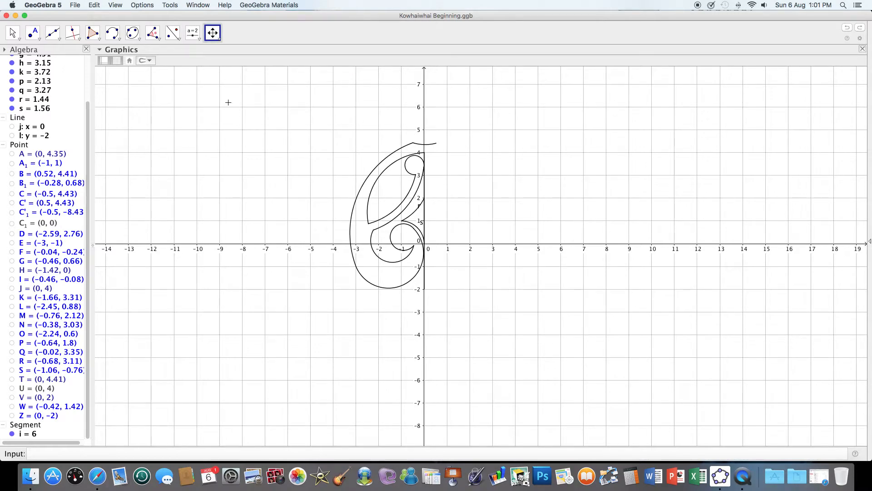
Save the construction file.
drag(227, 103, 239, 127)
key(super+s)
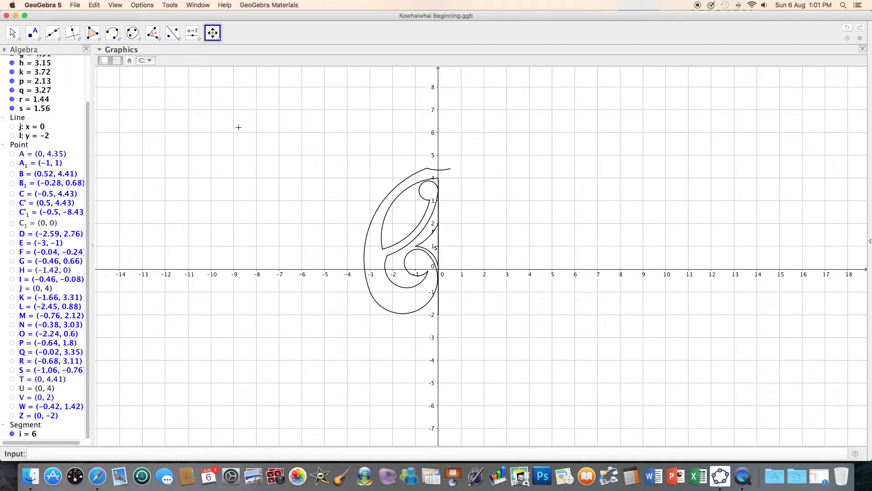
Place a point at the origin and draw a circle centred on it through about (-2.24, 3.89), enclosing the pattern.
click(33, 33)
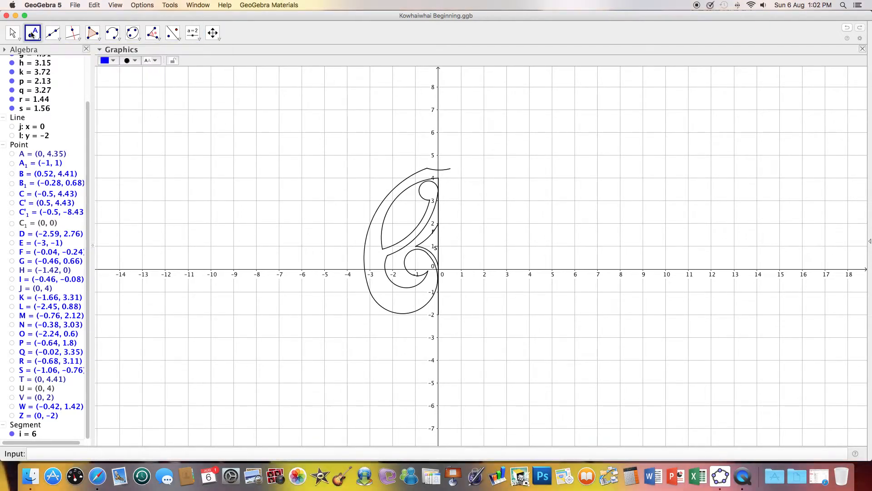
click(439, 271)
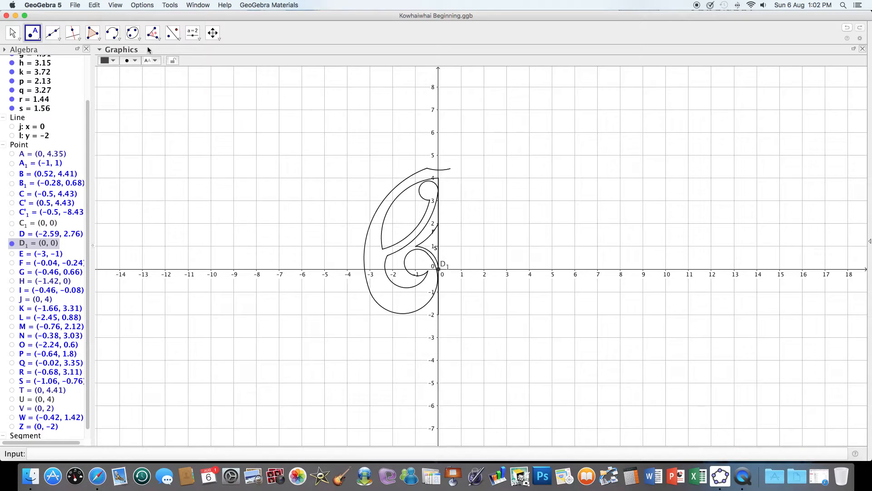
click(112, 32)
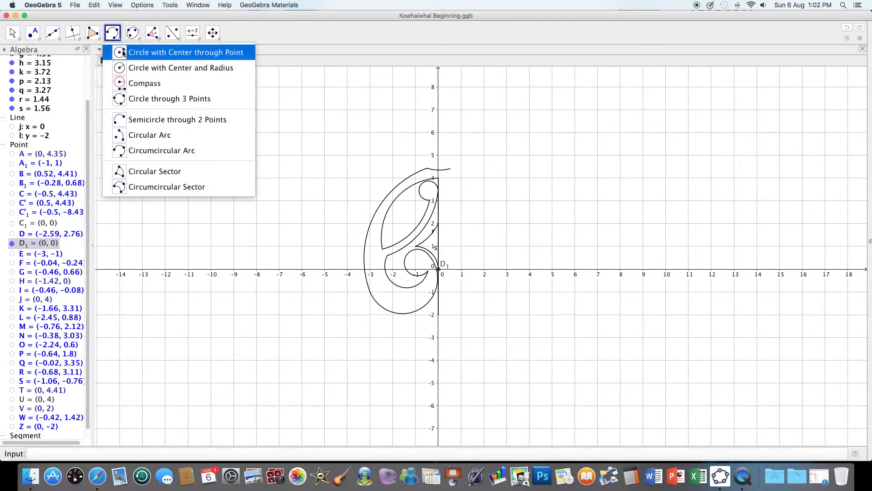
click(123, 53)
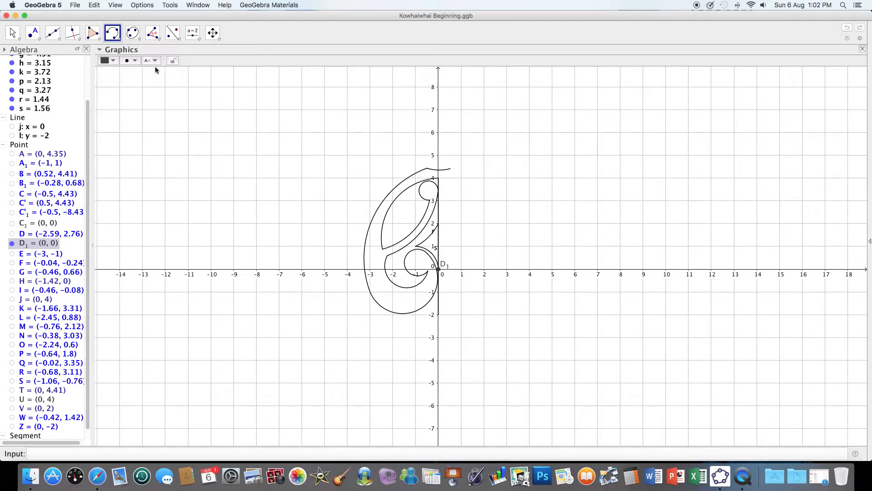
click(438, 270)
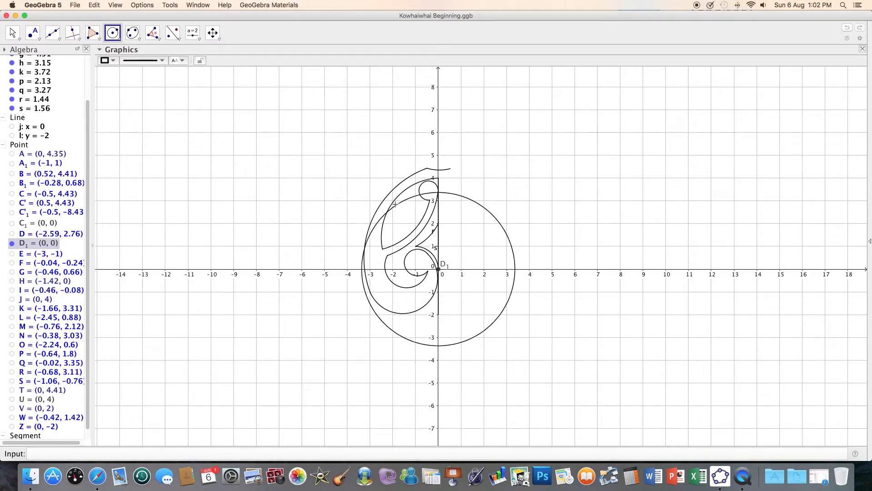
click(387, 181)
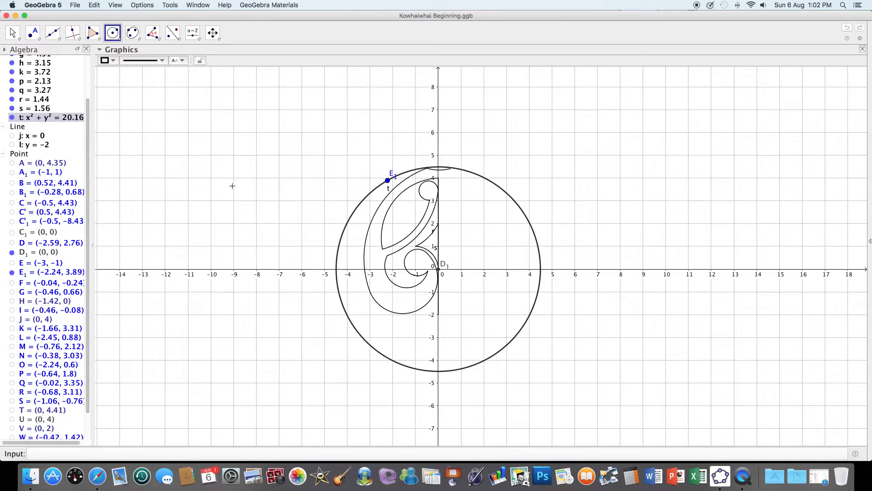
scroll(232, 186, up, 3)
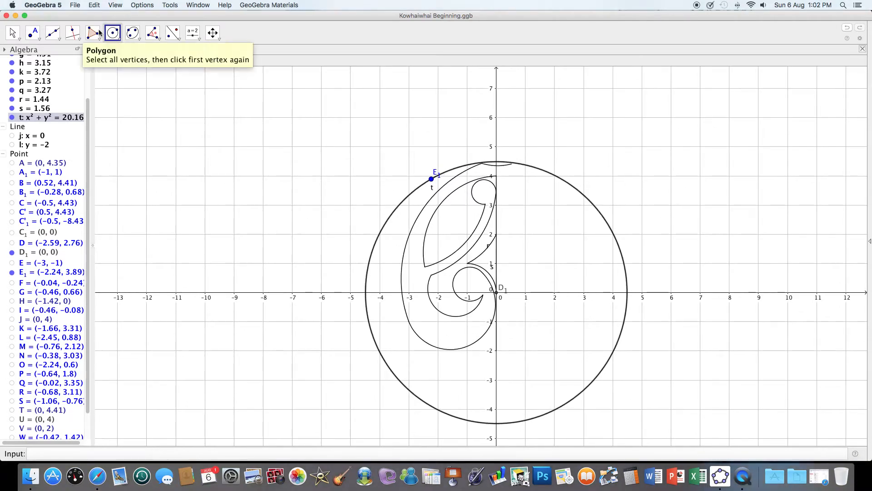
click(94, 5)
click(117, 17)
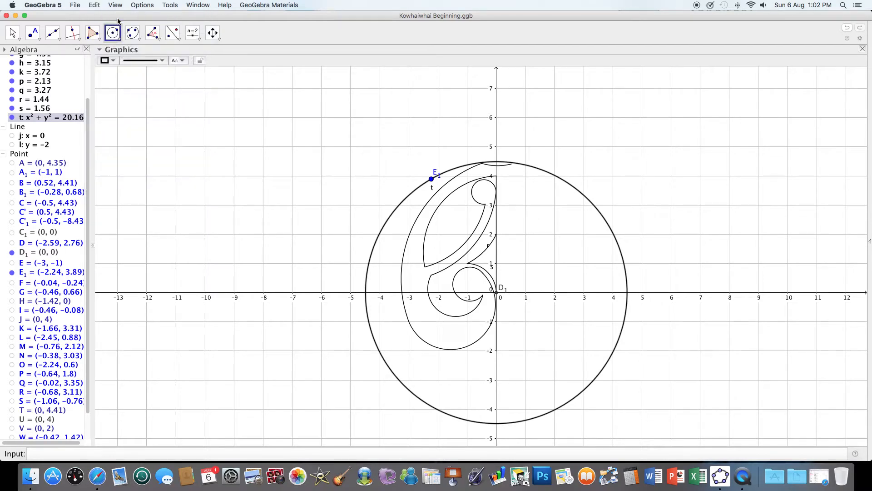
Draw a circumcircular arc from the outer curve's tip at (-0.5, 4.43) through the circle point at about (-3.14, 3.21) to about (-4.29, -0.1).
click(212, 32)
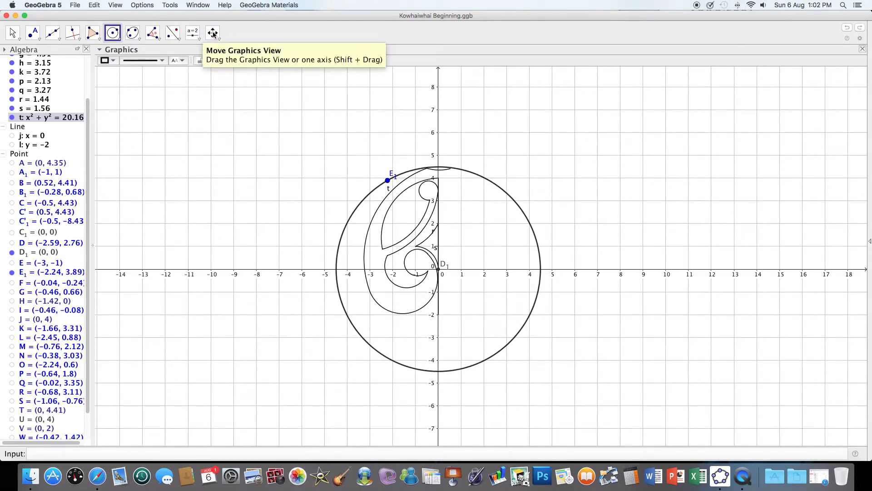
drag(228, 145, 229, 129)
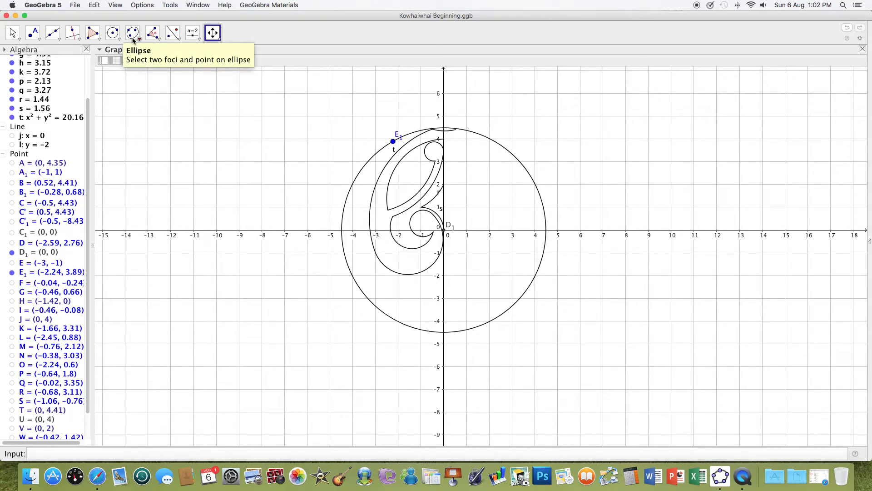
click(115, 35)
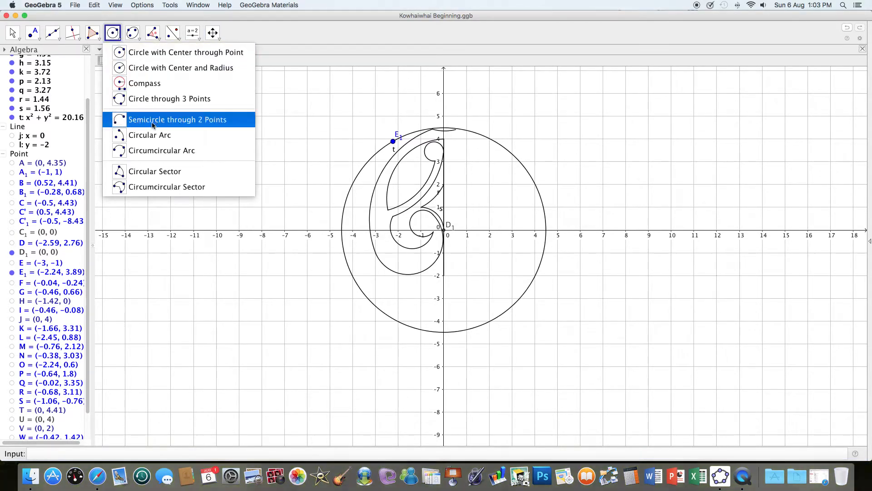
click(162, 153)
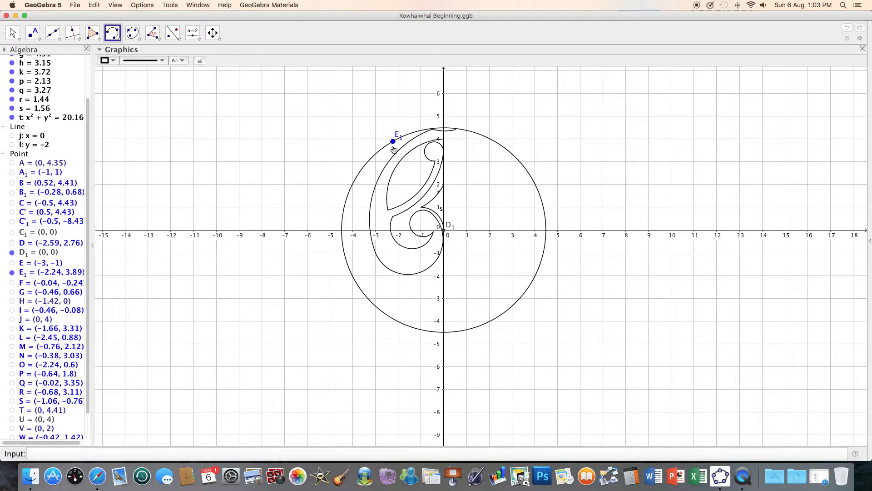
click(433, 130)
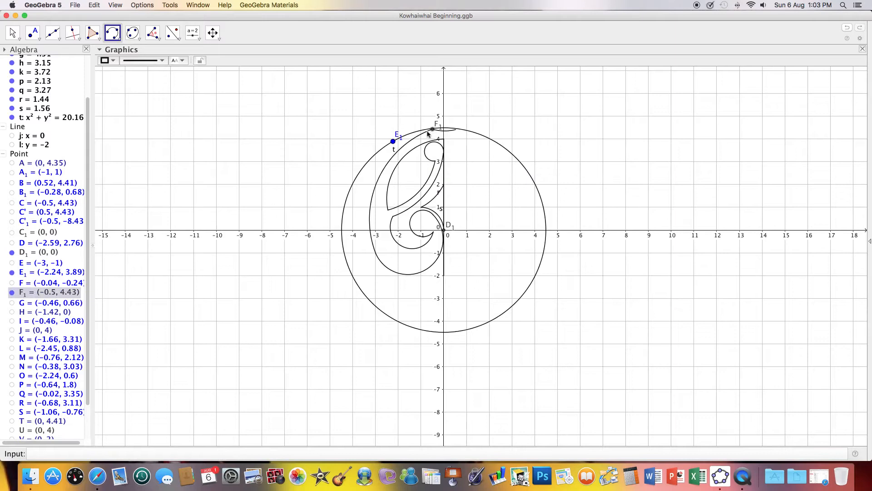
click(373, 158)
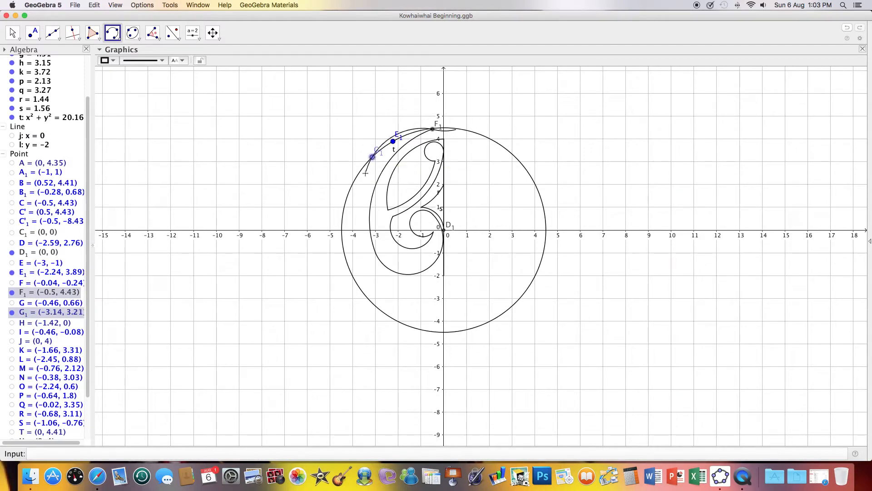
click(346, 232)
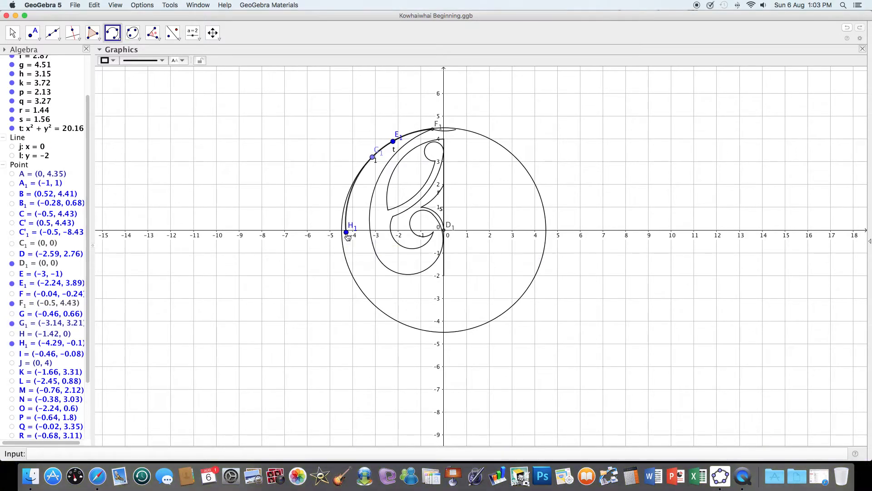
Draw a small circumcircular arc from (-4.29, -0.1) through about (-3.73, -0.5) to (-3.37, 0) on the x-axis.
click(346, 231)
click(359, 241)
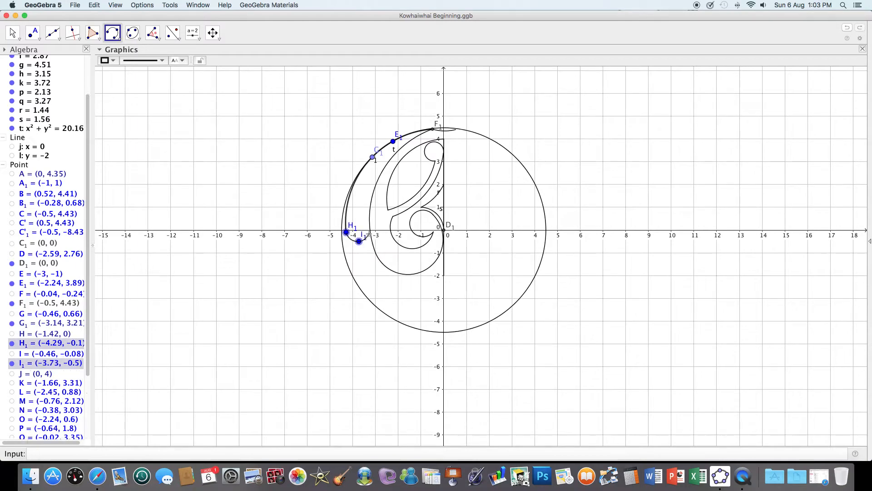
click(367, 232)
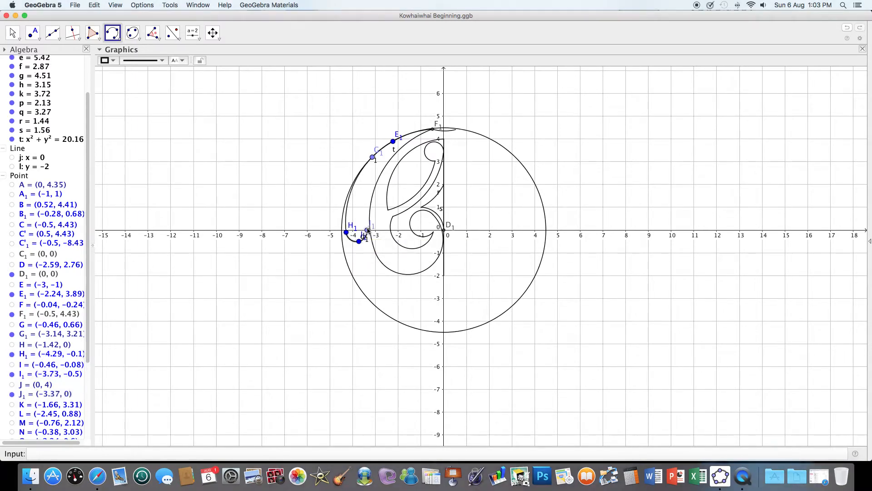
Draw circumcircular arcs from (-3.37, 0) via (-3.67, 0.34) to about (-3.97, 0.44), and from there via (-3.21, 2.5) to the tip (-0.5, 4.43).
click(361, 222)
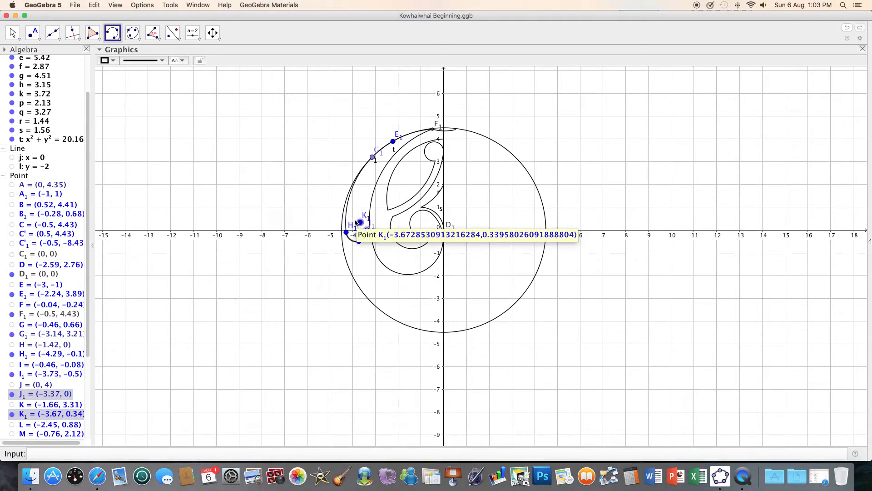
click(354, 221)
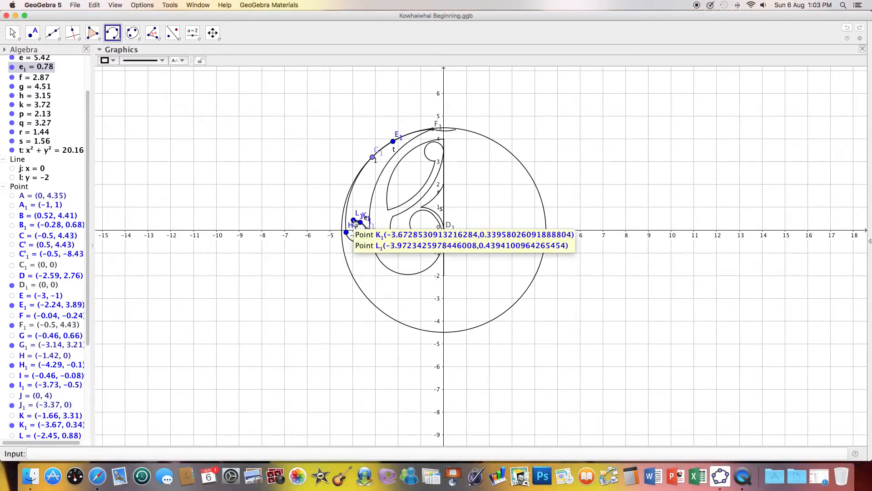
click(354, 221)
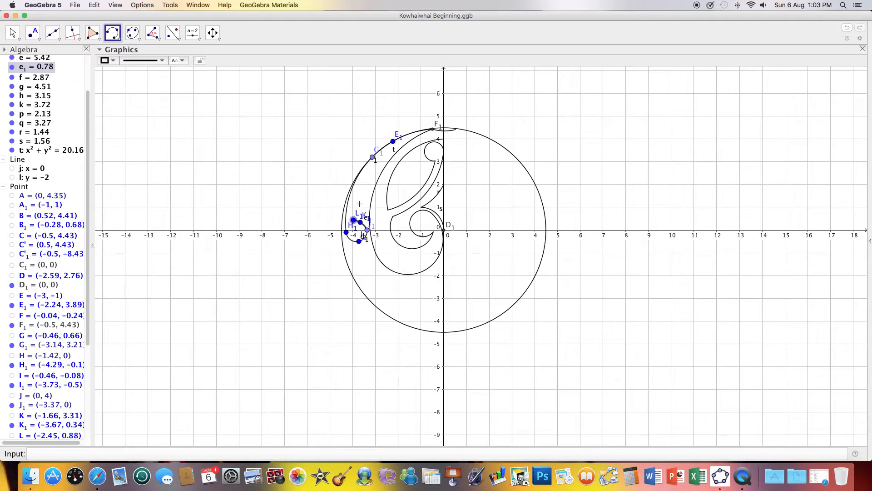
click(371, 174)
click(429, 131)
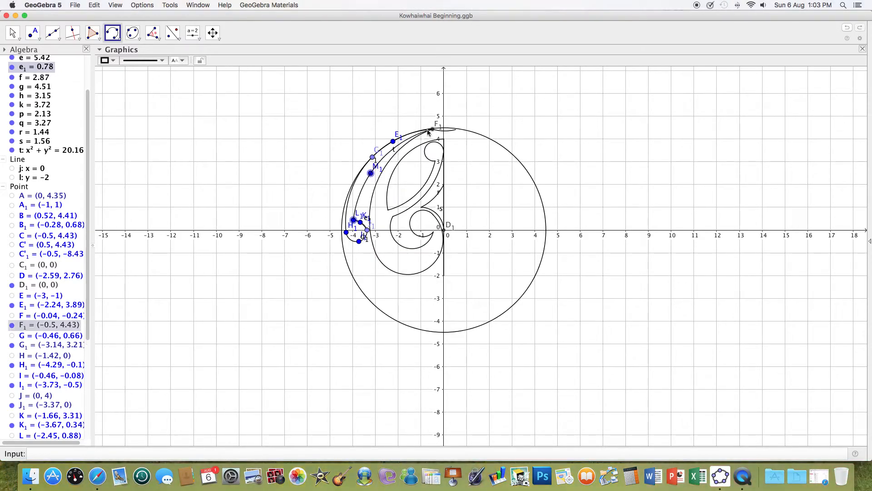
click(430, 132)
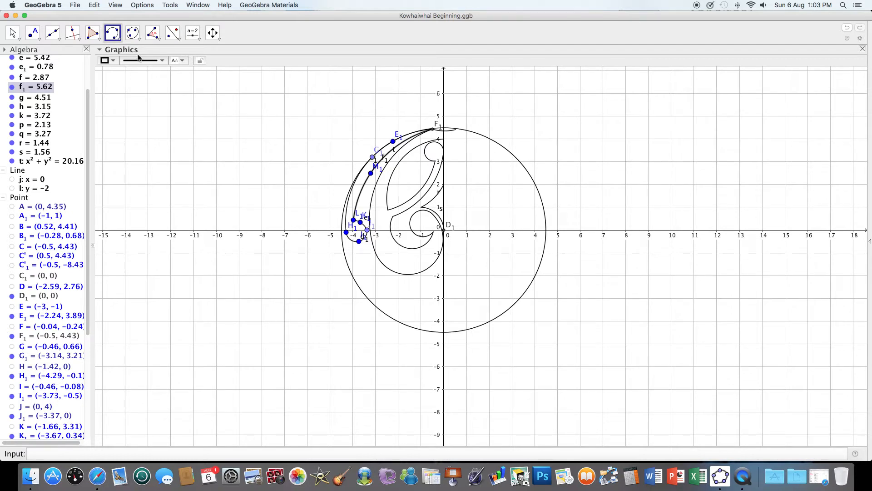
Draw circumcircular arcs from about (-2, 5) via (-2.24, 5.83) to (-0.88, 5.47), and on via (-3.14, 3.21) to (-3.89, 2.78).
click(398, 116)
click(394, 97)
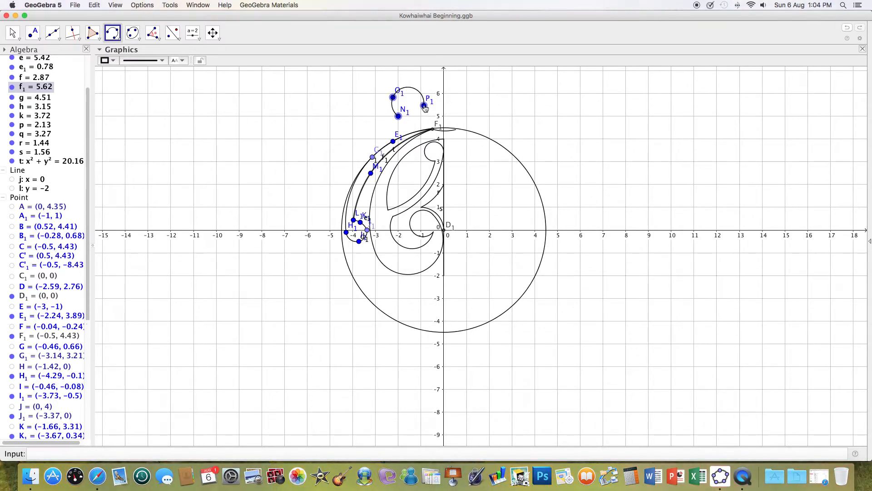
click(424, 105)
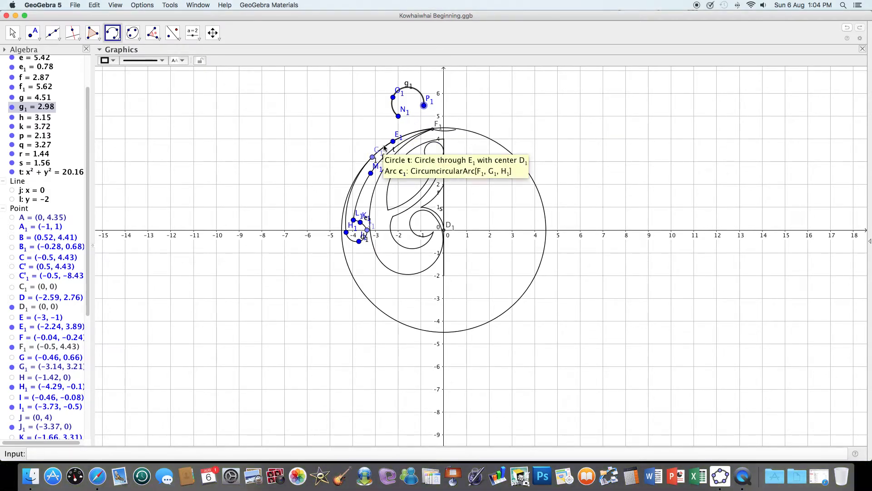
click(372, 157)
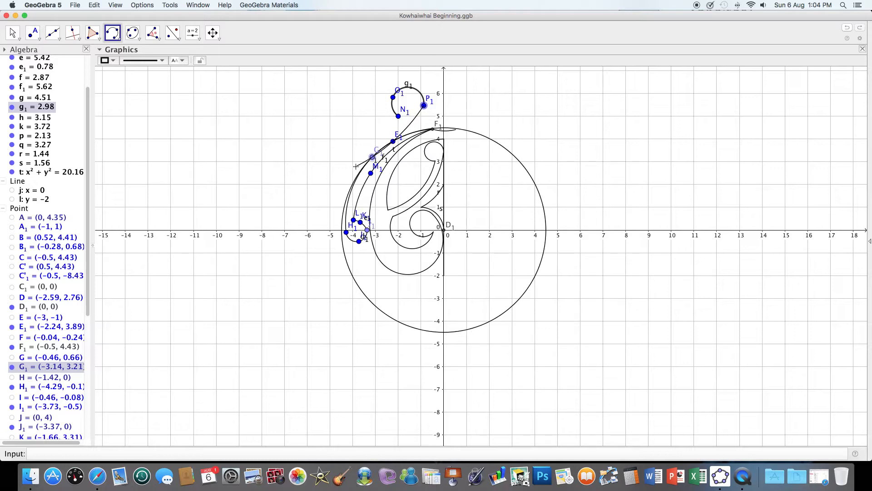
click(355, 167)
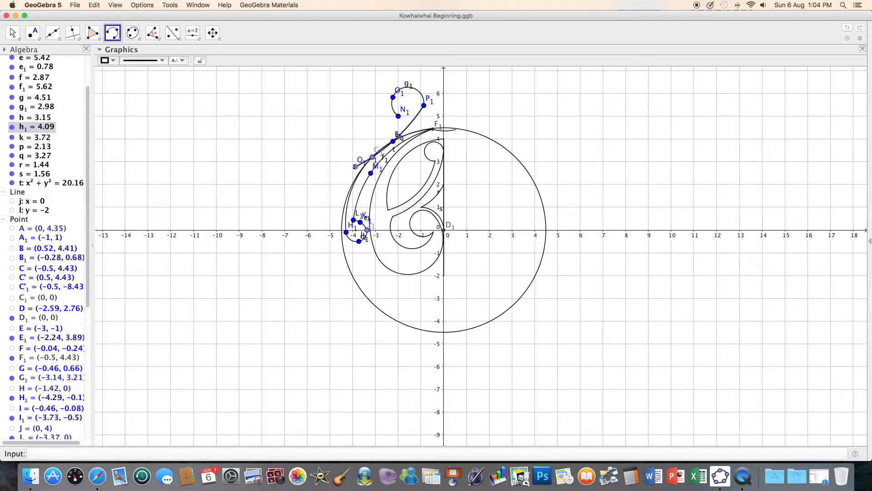
Continue with circumcircular arcs from (-3.89, 2.78) via (-5, 3) to about (-4.47, 4.01), and on via (-4.01, 3.77) to (-4.07, 3.17).
click(330, 162)
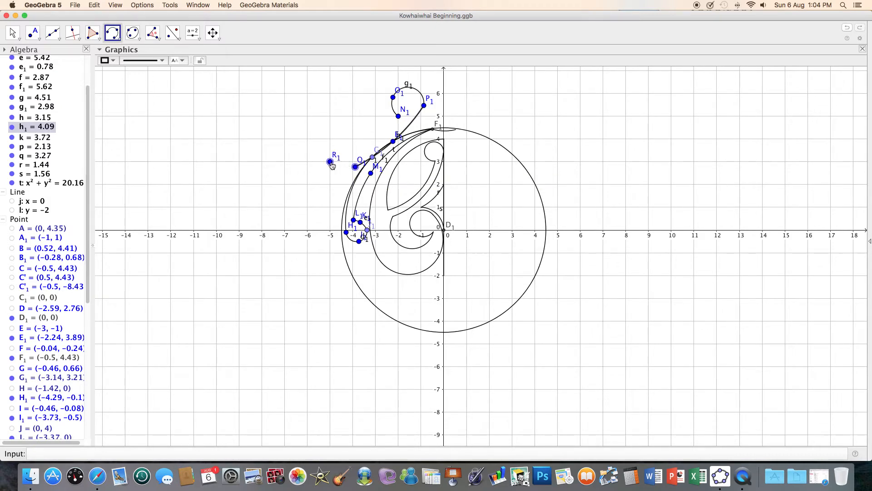
click(342, 139)
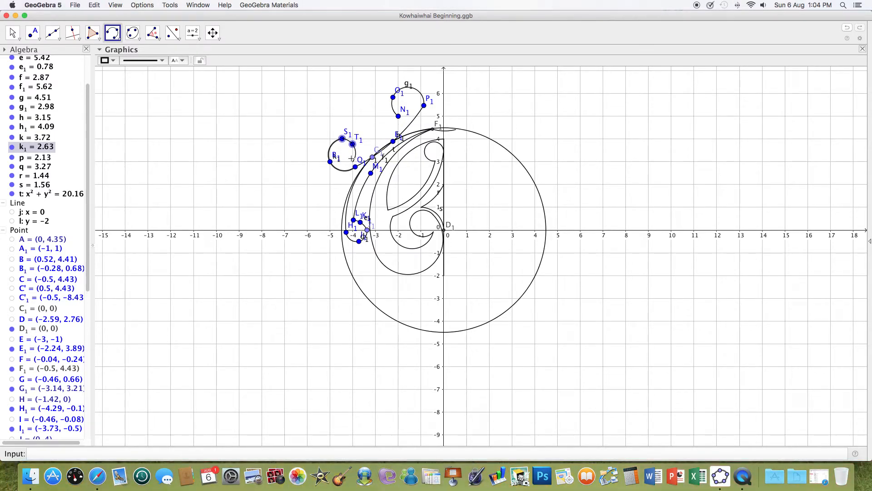
click(352, 158)
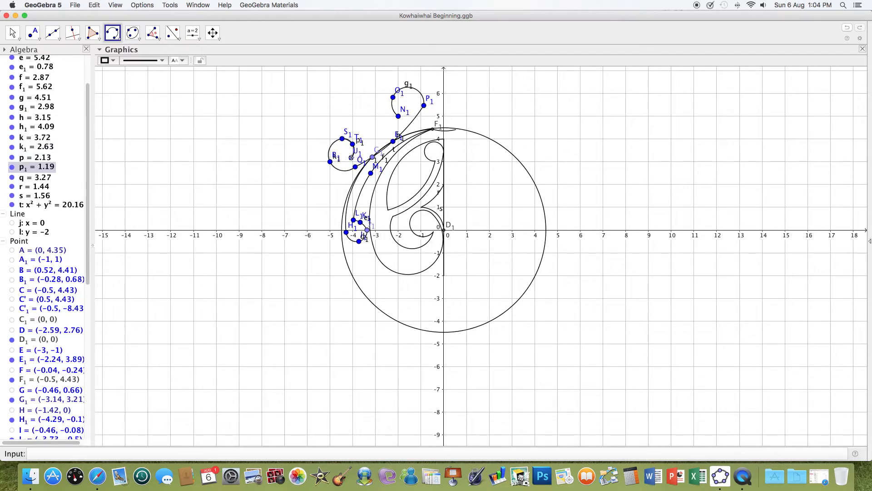
Close the outer double-bulb shape with a circumcircular arc from (-4.07, 3.17) through about (-3, 4) to point N1.
click(354, 159)
click(376, 139)
click(399, 118)
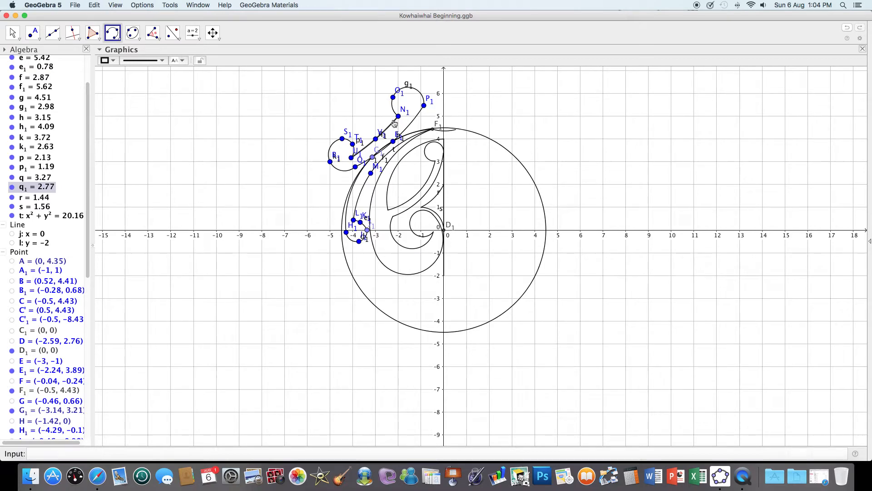
Move point N1 to about (-1.62, 5.09) and point V1 to about (-2.77, 3.85) to reshape the closing arc.
click(13, 33)
drag(398, 122, 407, 114)
drag(376, 141, 381, 144)
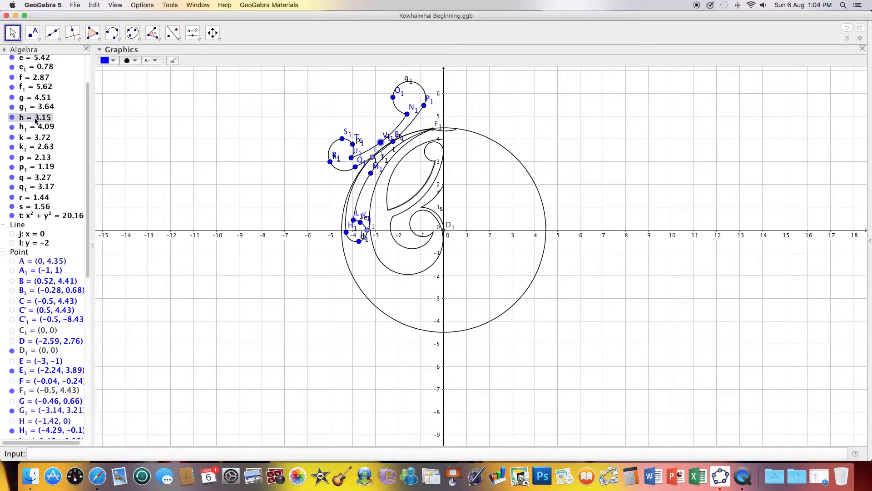
Hide the points D1, E1, F1, G1, H1, I1 and J1.
drag(88, 127, 83, 162)
click(11, 284)
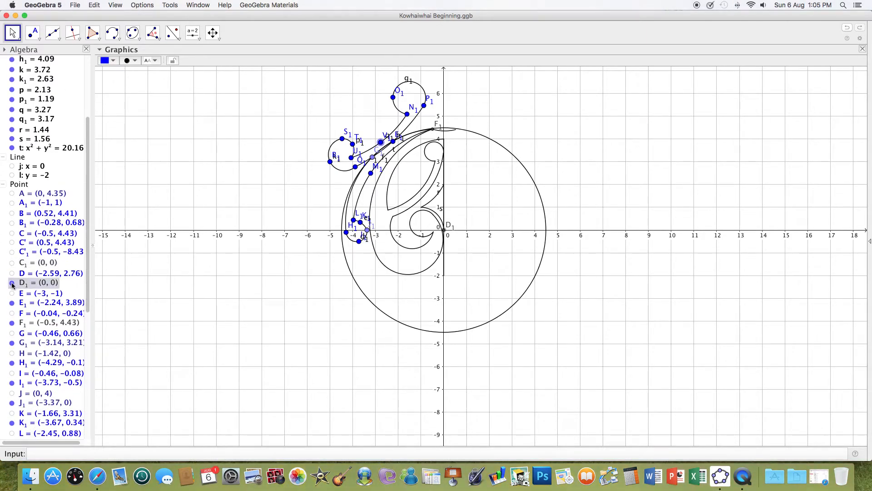
click(12, 304)
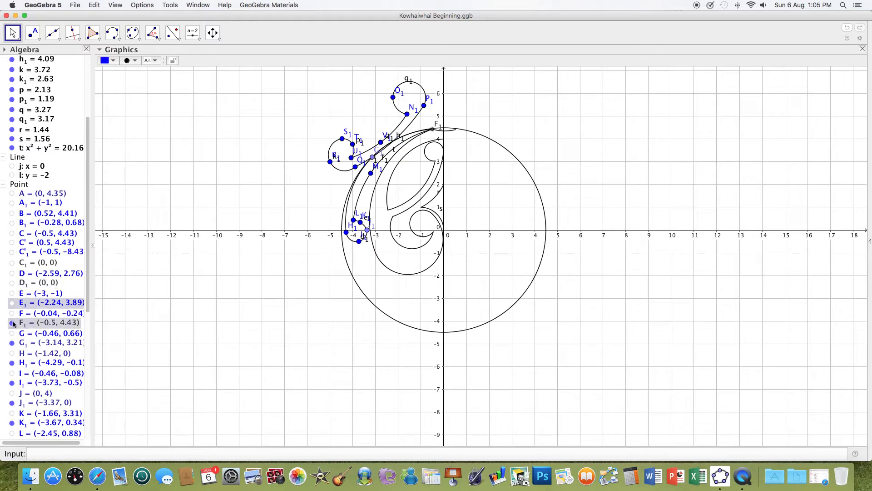
click(13, 323)
click(12, 343)
click(12, 363)
click(12, 383)
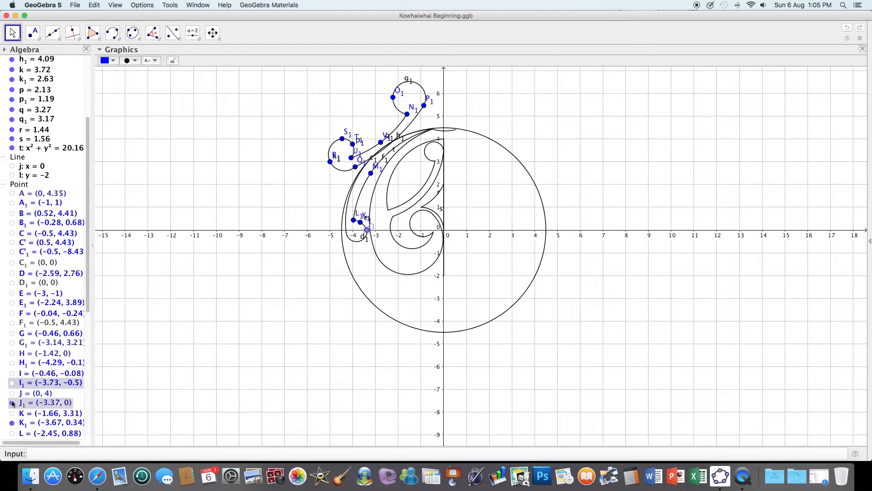
click(12, 403)
Hide the points K1, L1 and M1 on the inner leaf shape.
click(13, 424)
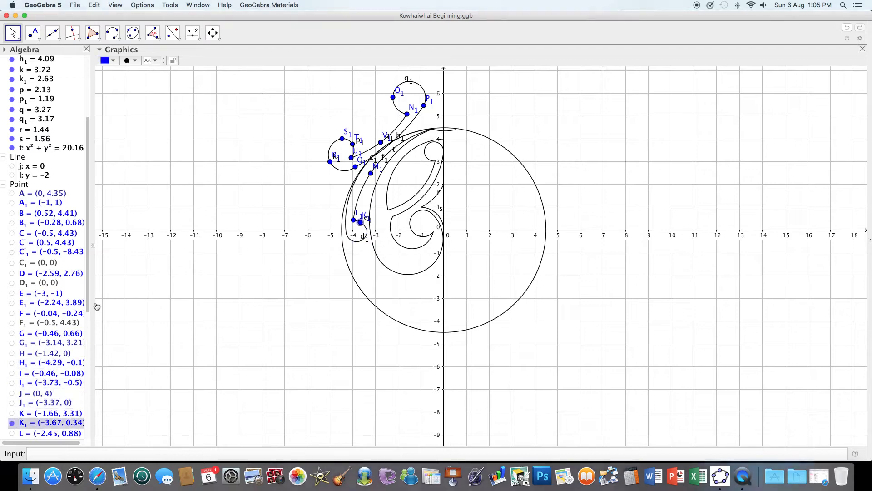
scroll(89, 301, down, 5)
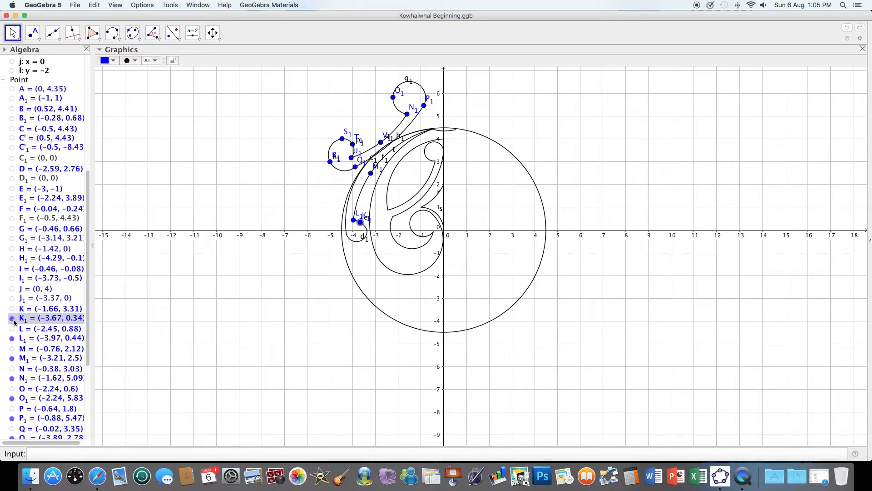
click(13, 319)
click(12, 338)
click(13, 359)
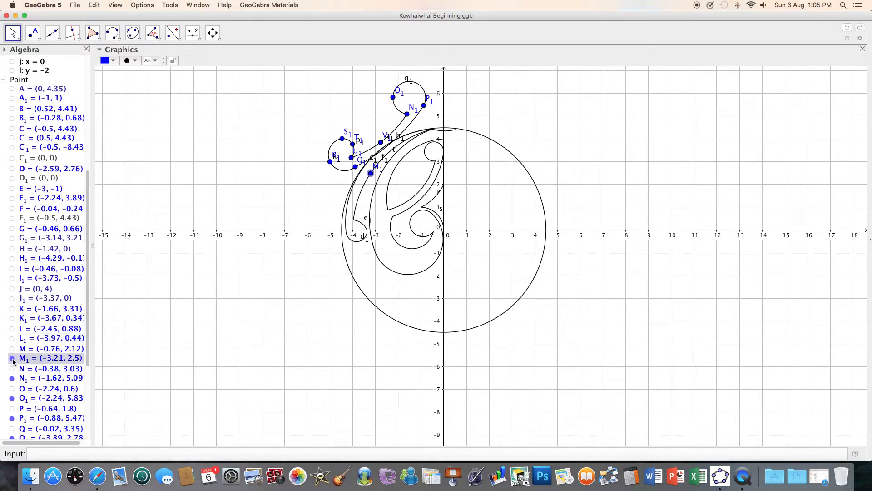
Hide the points V1, U1, T1, S1 and R1 of the outer double-bulb shape.
scroll(85, 346, down, 7)
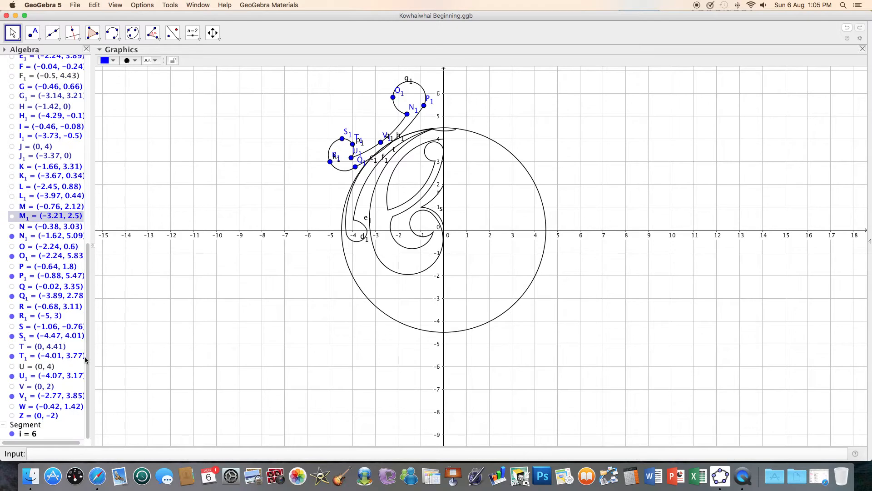
click(12, 395)
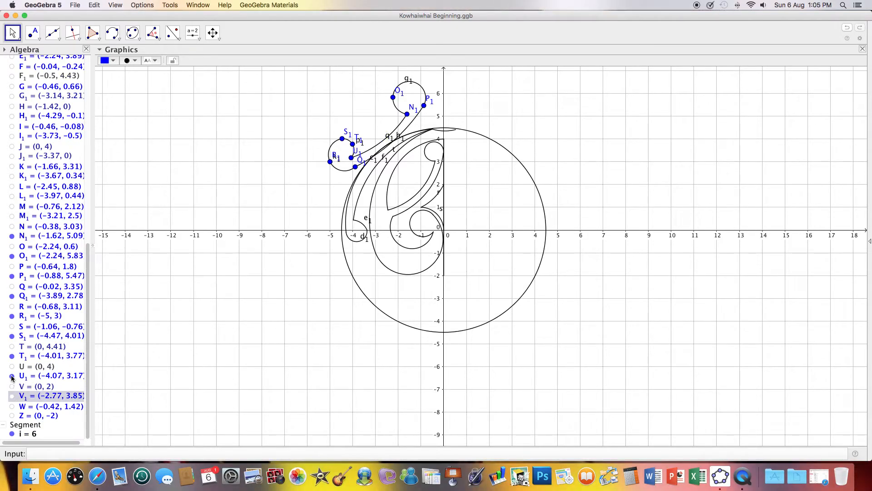
click(12, 376)
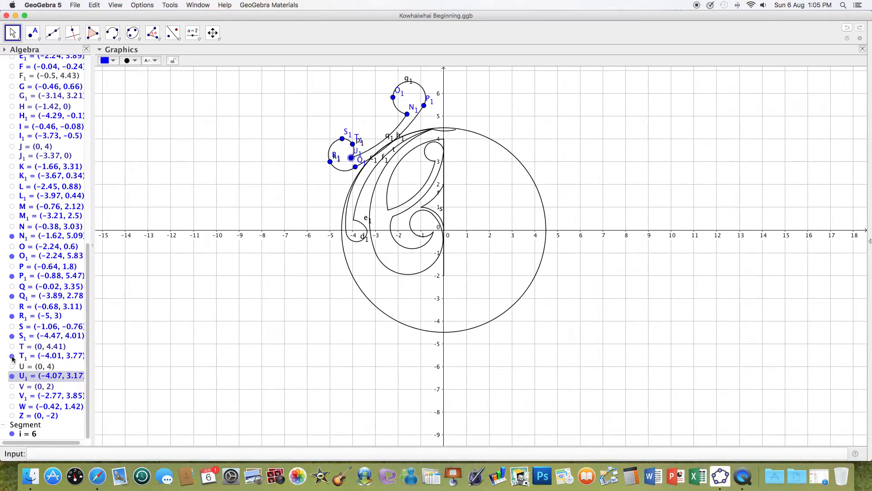
click(12, 336)
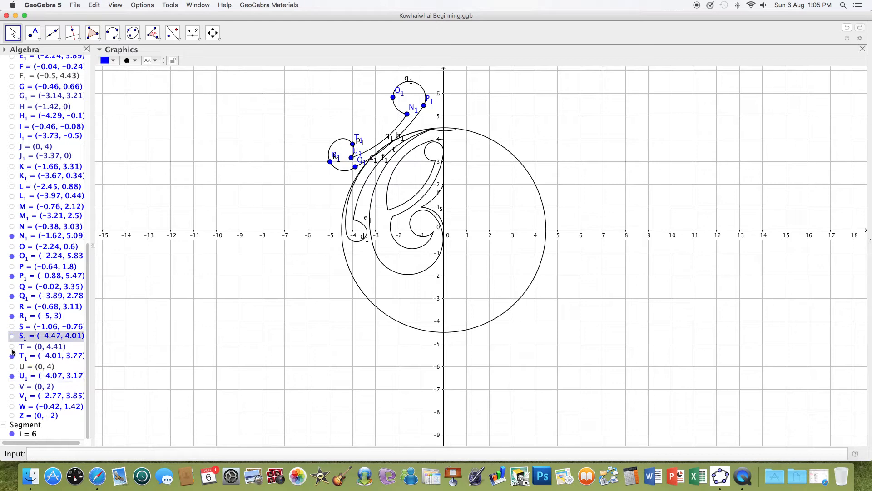
click(12, 355)
click(12, 376)
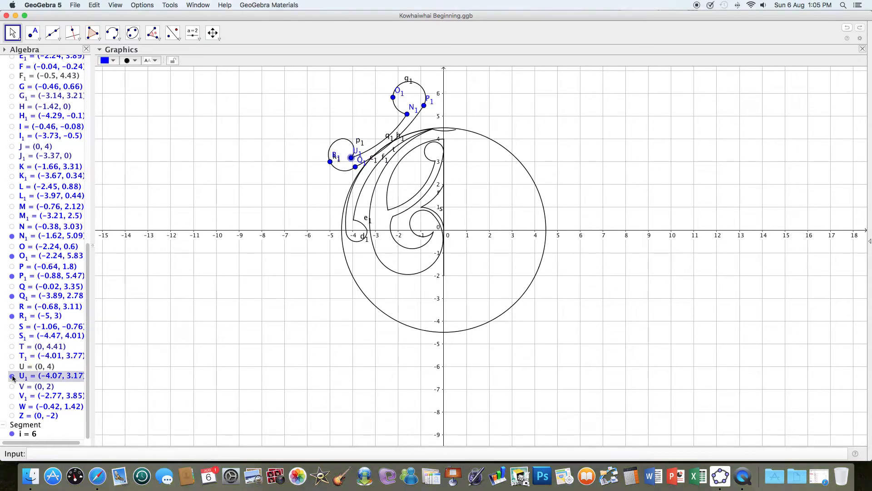
click(12, 316)
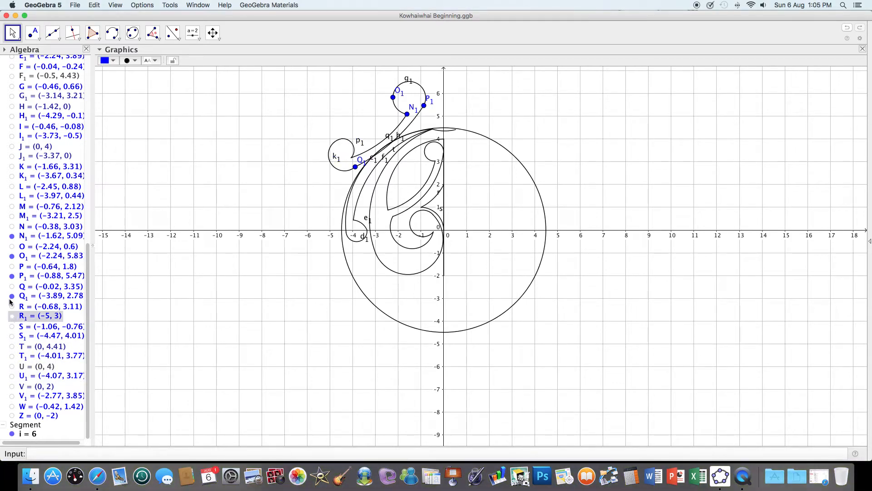
Hide the remaining construction points Q1, P1, O1 and N1 of the outer double-bulb shape.
click(11, 296)
click(13, 276)
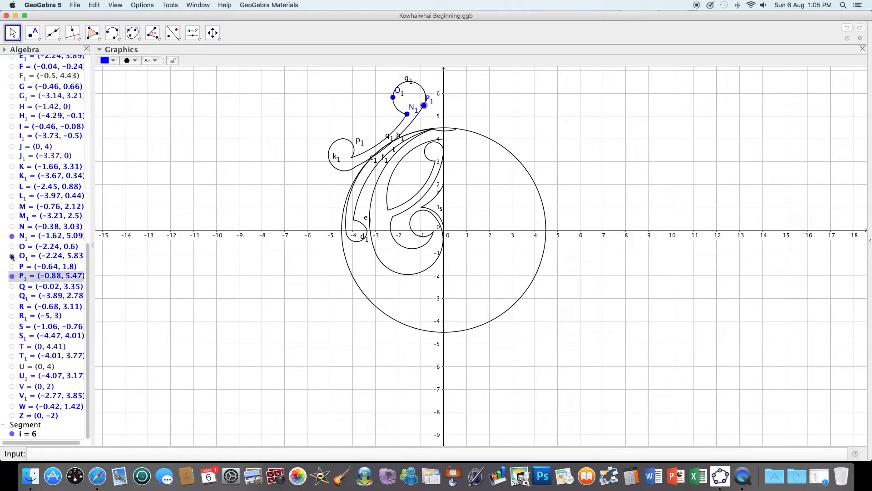
click(12, 256)
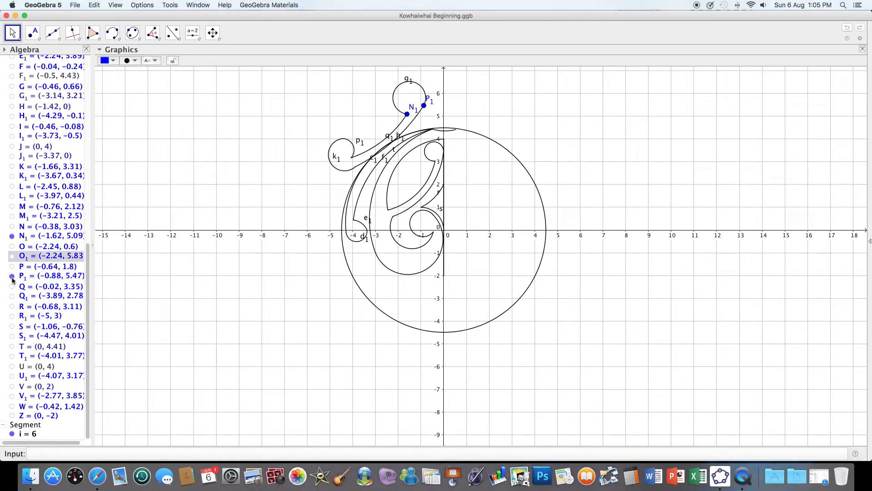
click(12, 236)
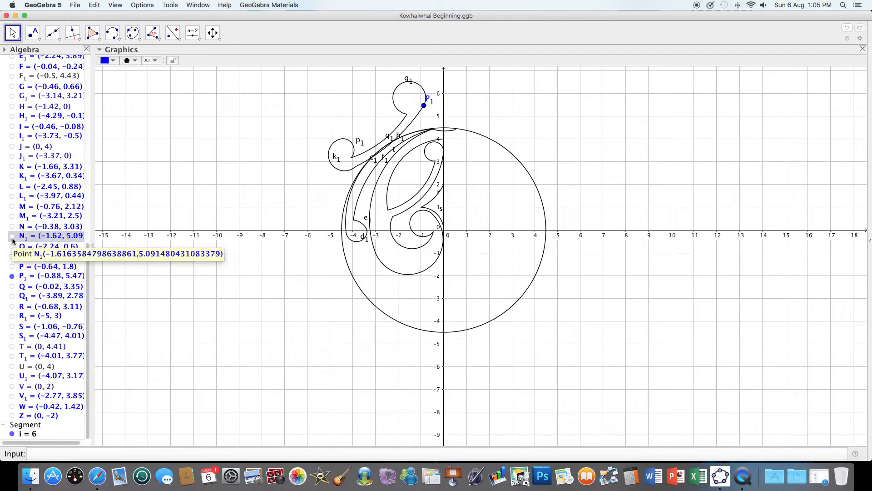
click(12, 278)
click(12, 276)
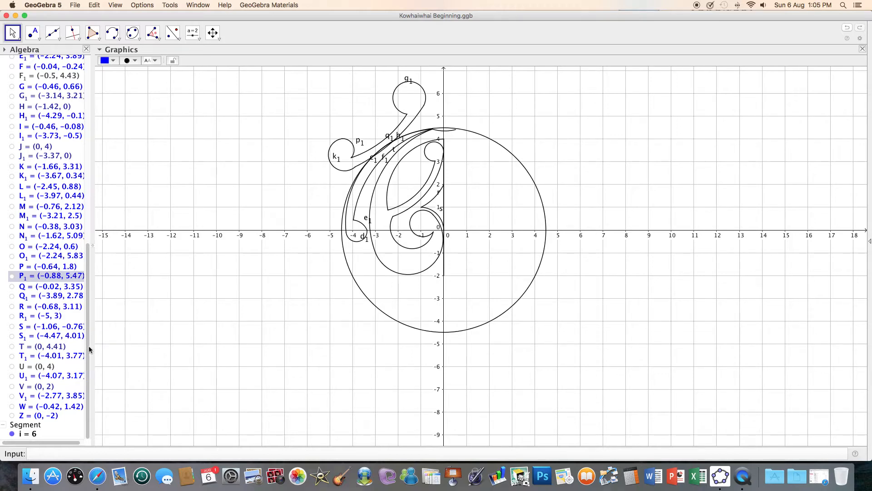
Hide the labels of the outer arcs k1, p1 and c1.
drag(90, 400, 111, 196)
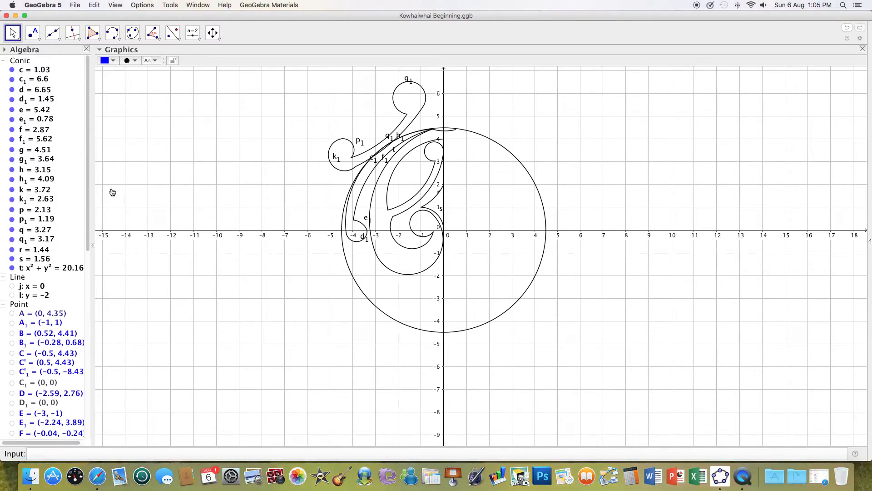
right_click(334, 159)
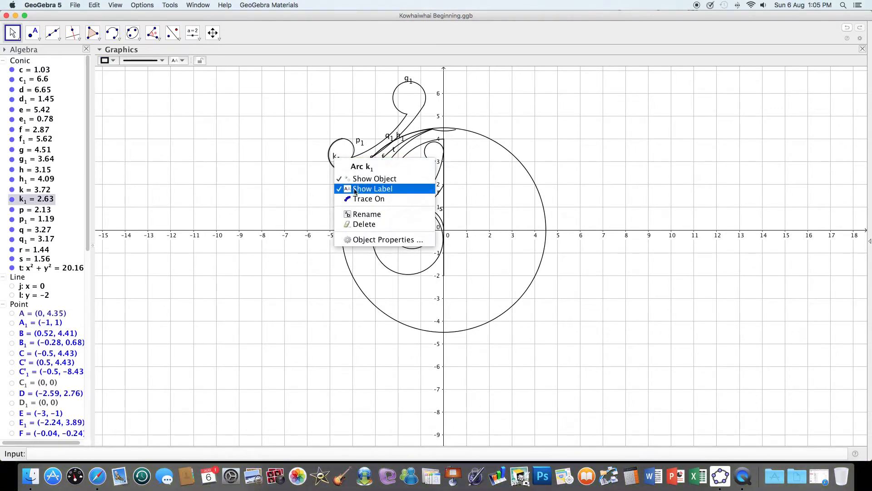
click(356, 189)
right_click(359, 143)
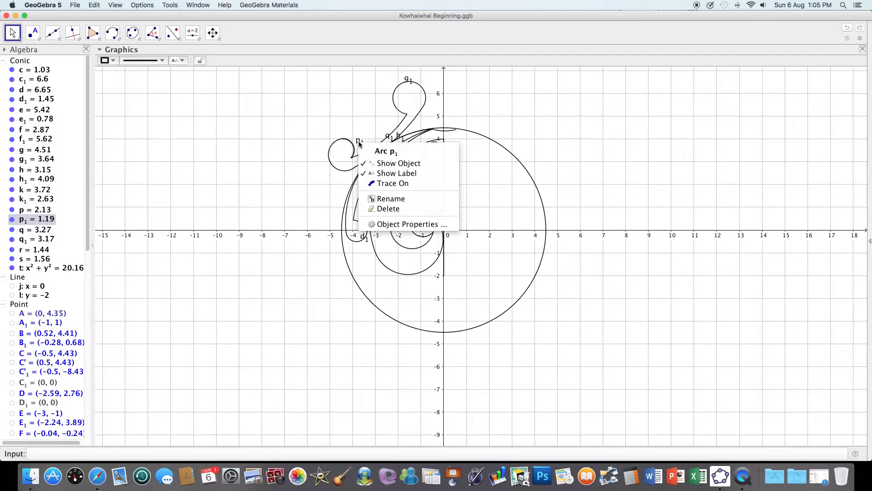
click(382, 174)
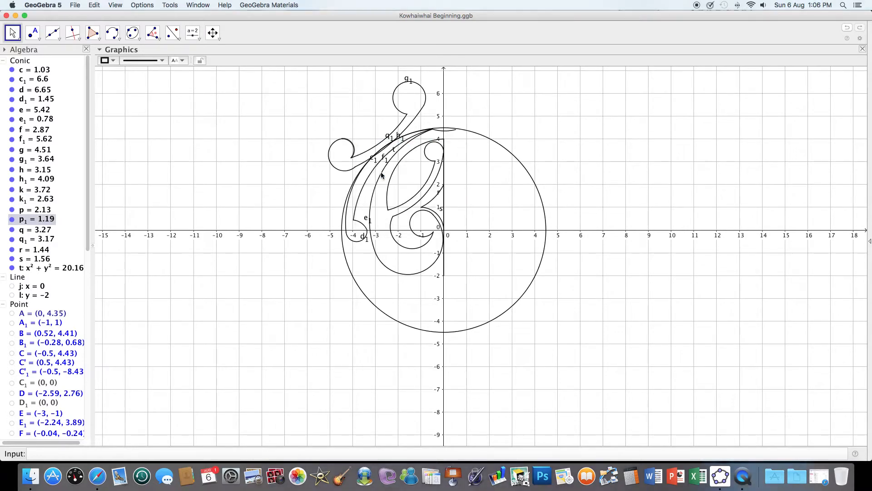
right_click(375, 161)
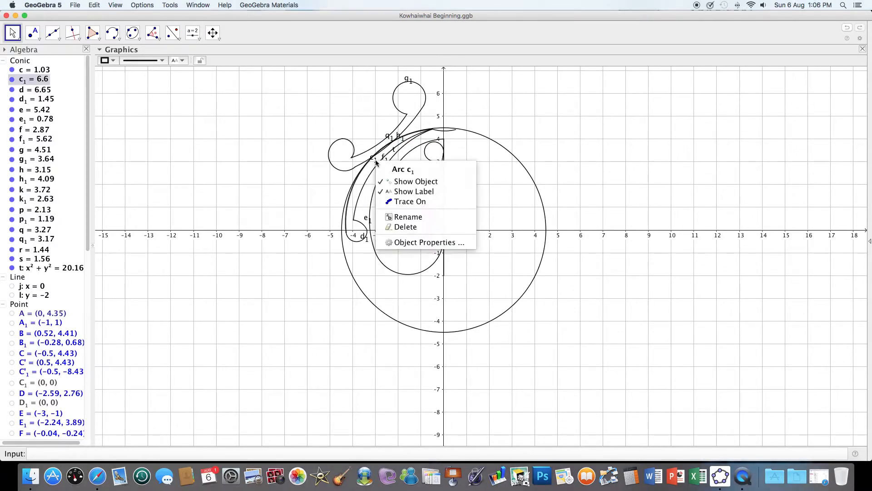
click(404, 191)
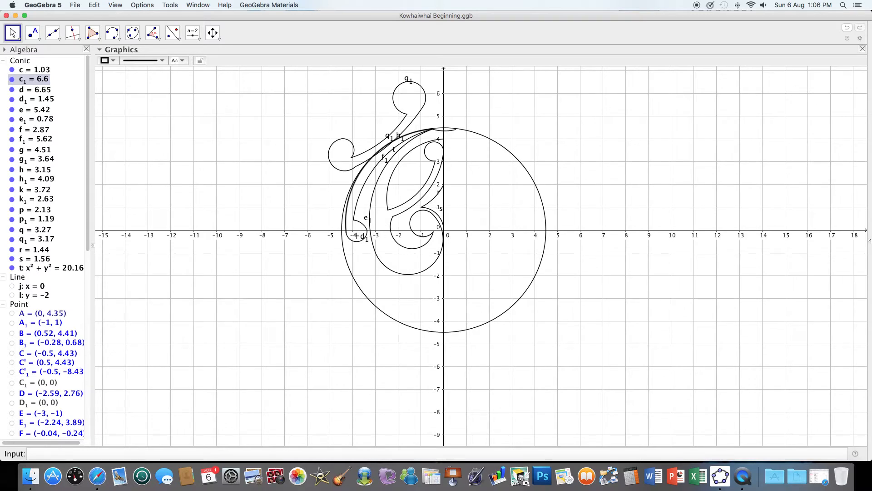
Hide the labels of arcs d1 and e1 at the small bulb near the horizontal axis.
right_click(356, 236)
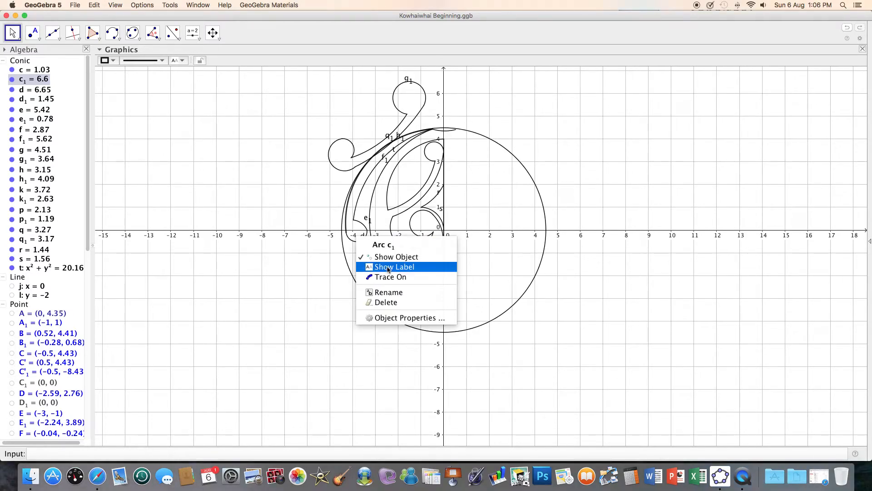
click(275, 216)
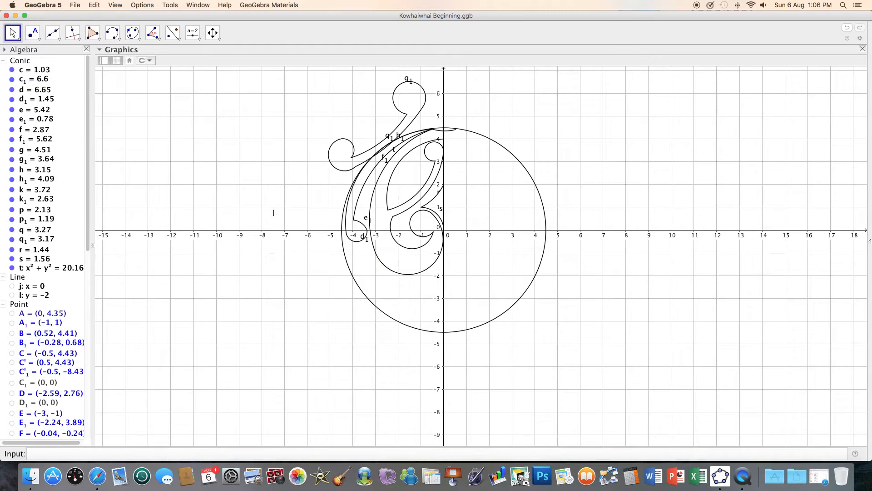
right_click(363, 239)
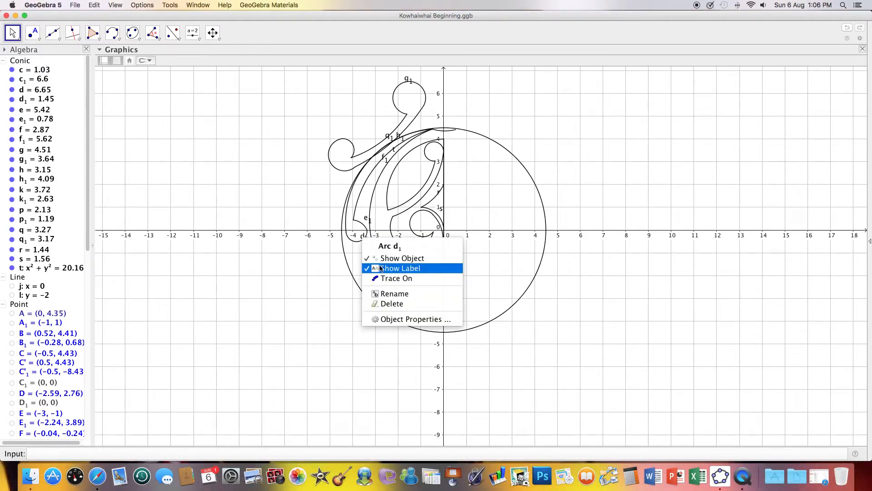
click(382, 267)
right_click(368, 222)
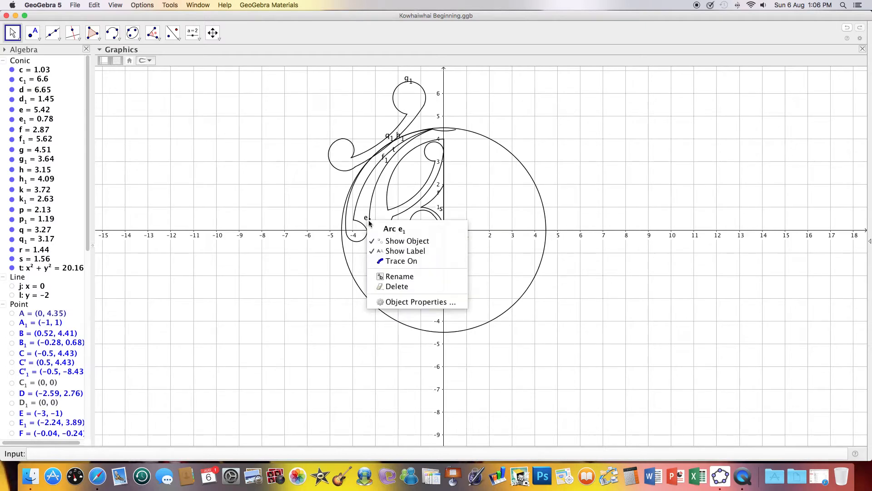
click(387, 249)
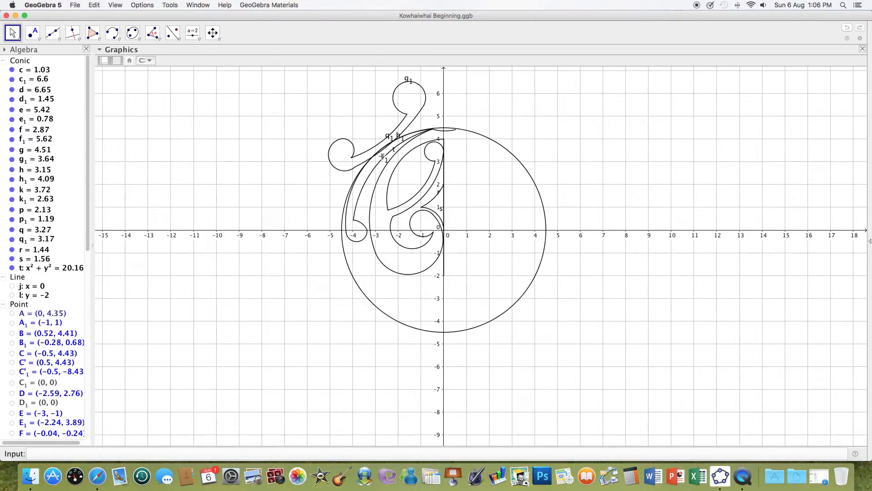
Hide the labels of arcs f1, q1 and h1 where the shapes crowd together.
right_click(384, 158)
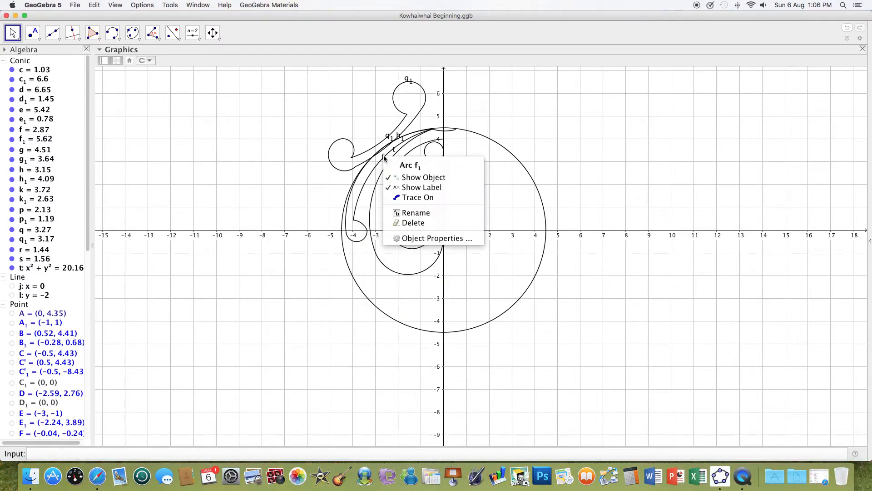
click(412, 188)
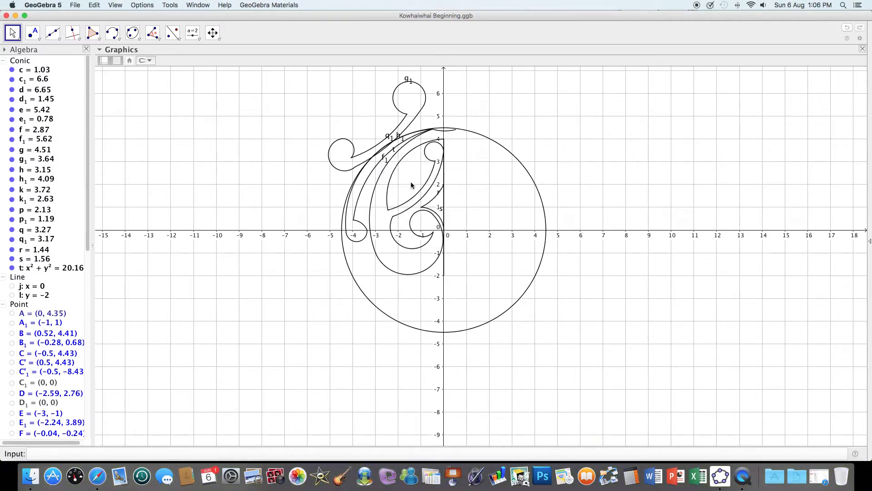
right_click(395, 154)
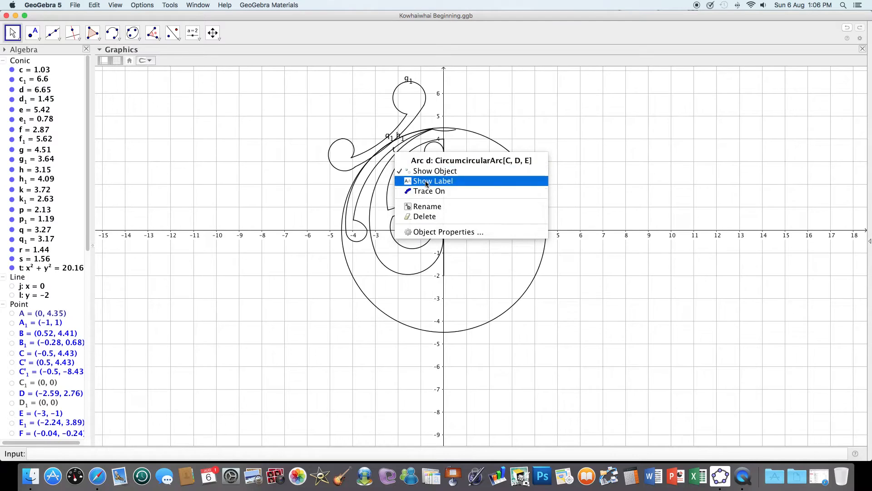
right_click(391, 139)
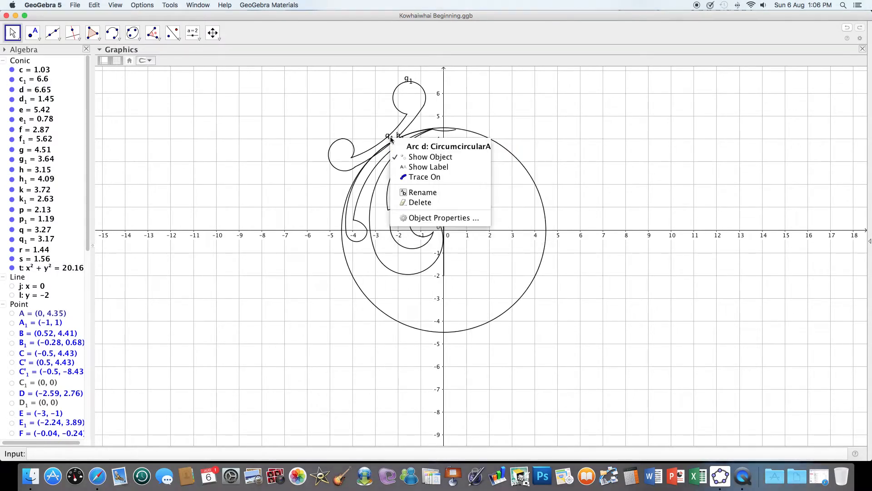
click(413, 168)
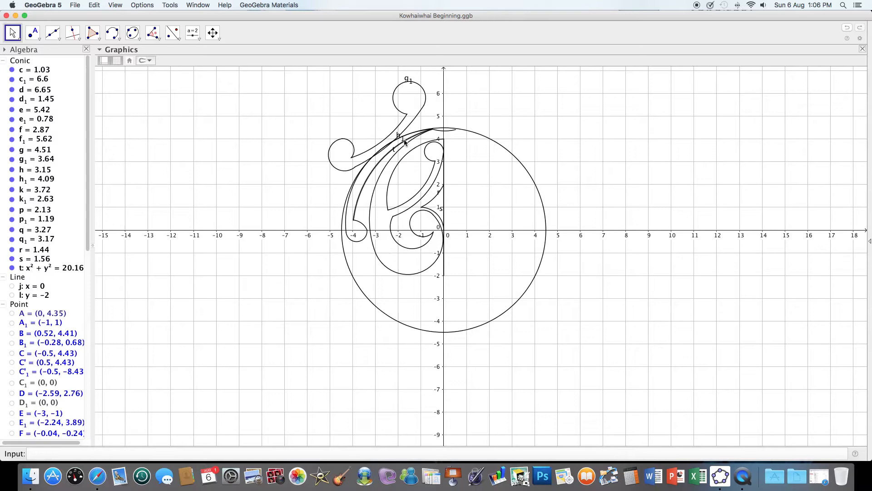
right_click(400, 135)
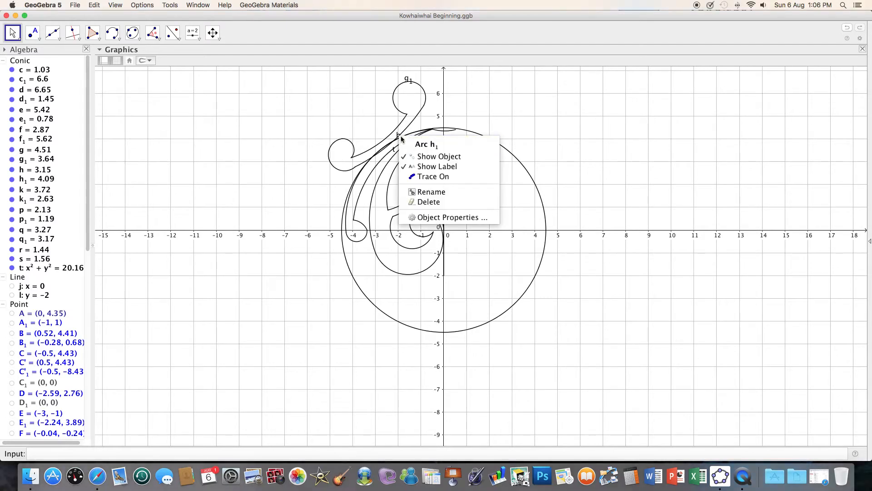
click(413, 166)
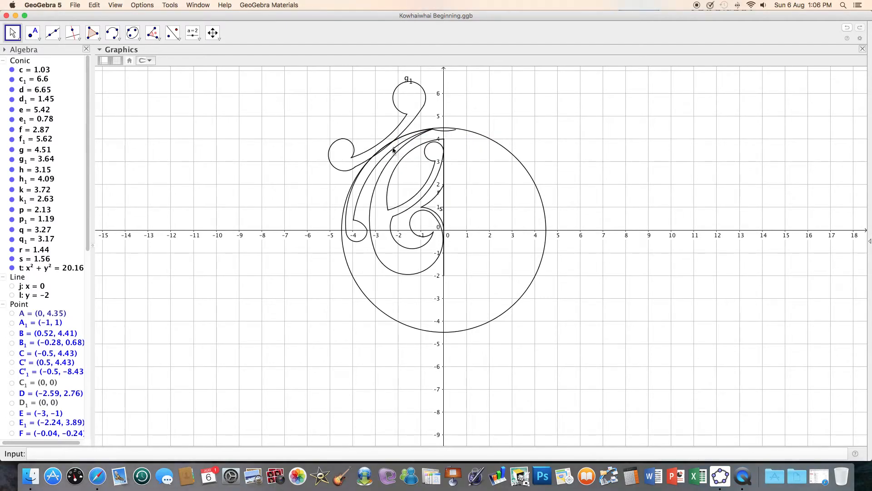
Try to hide the label of circle t where it overlaps the crowded arcs.
right_click(393, 150)
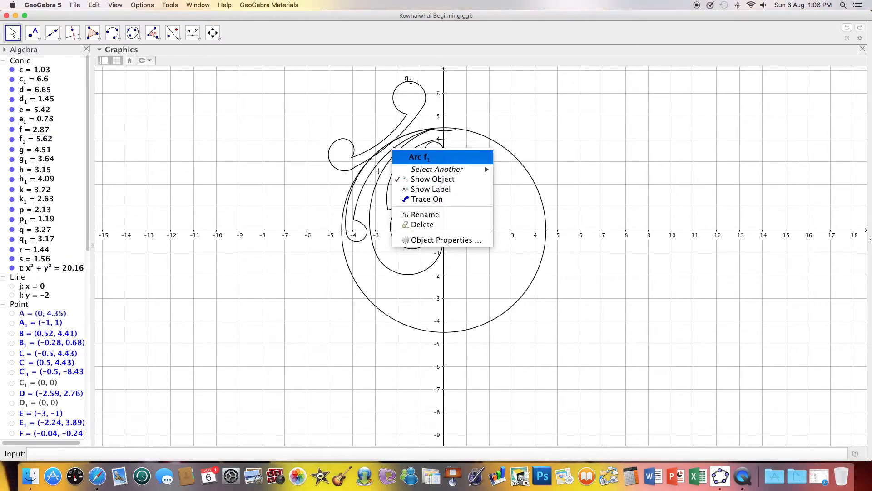
click(535, 149)
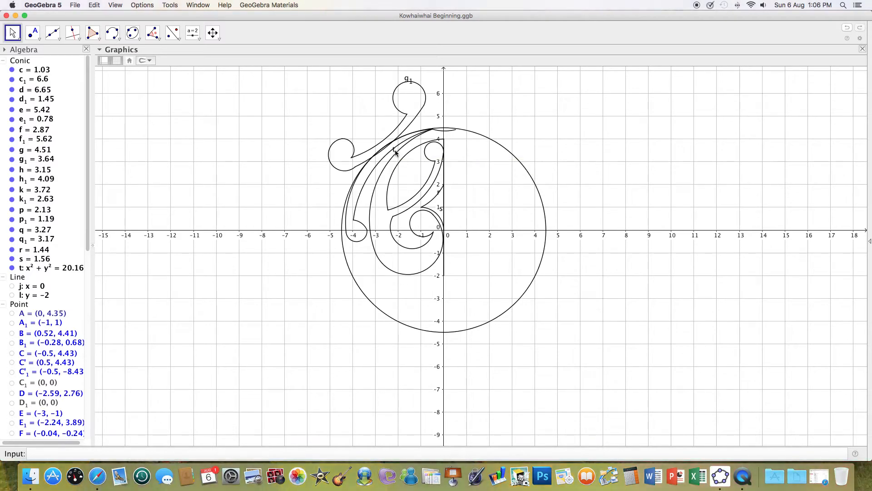
right_click(395, 153)
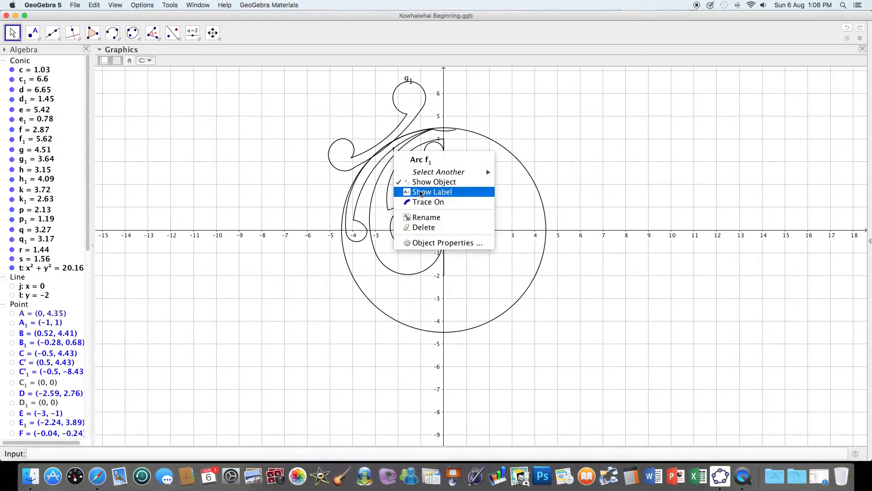
click(427, 192)
right_click(386, 162)
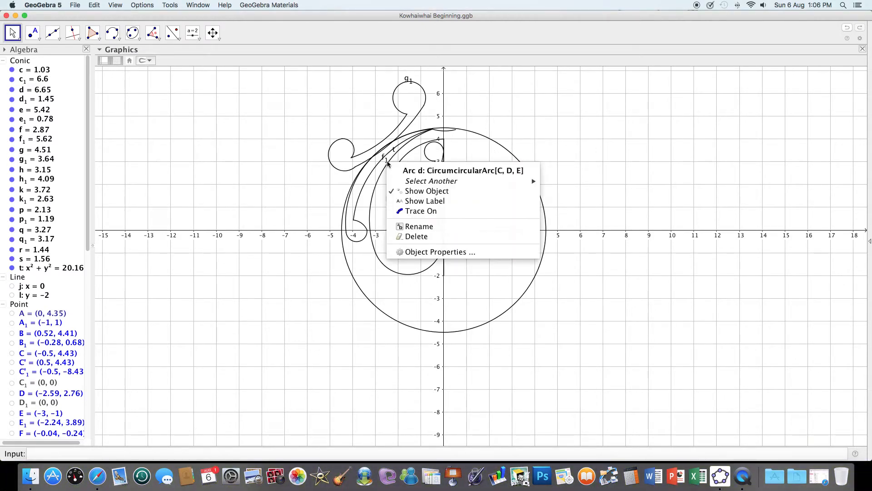
right_click(384, 156)
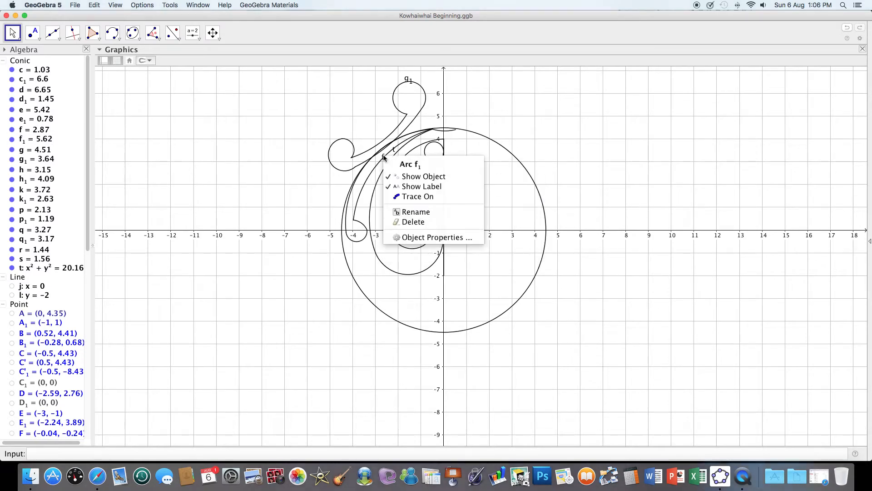
click(412, 186)
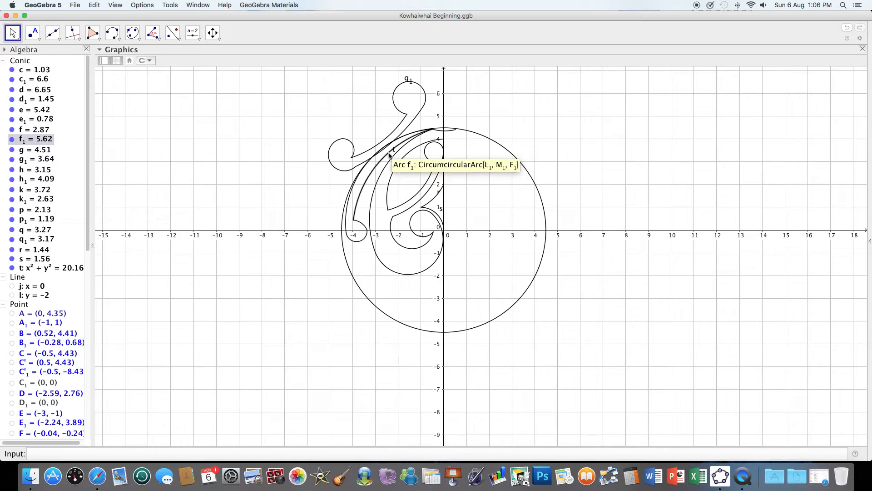
right_click(387, 156)
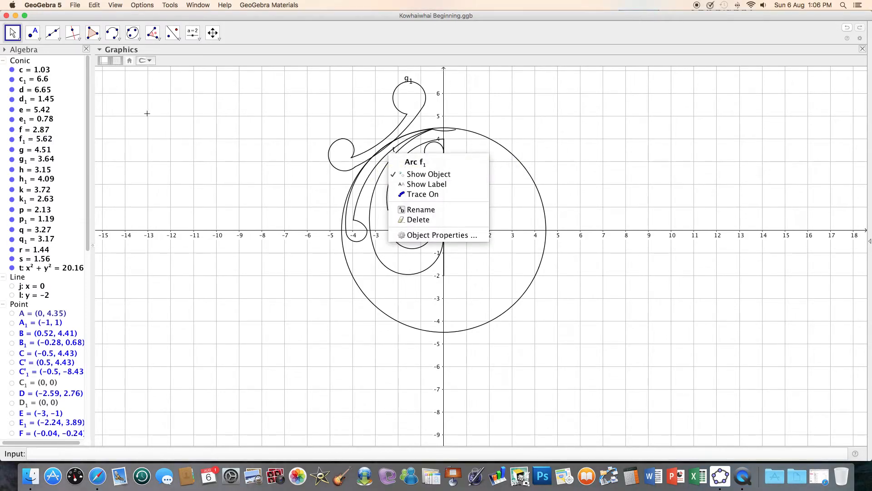
click(88, 93)
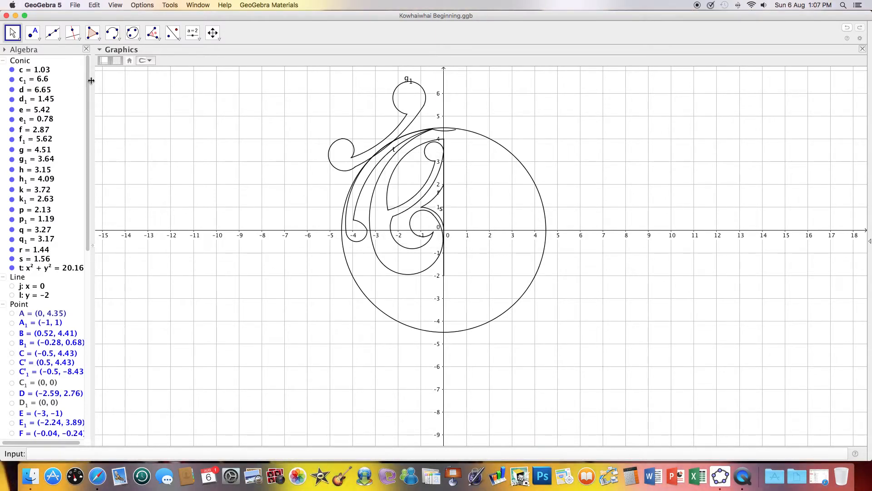
Hide the large construction circle t centred on the origin.
click(13, 268)
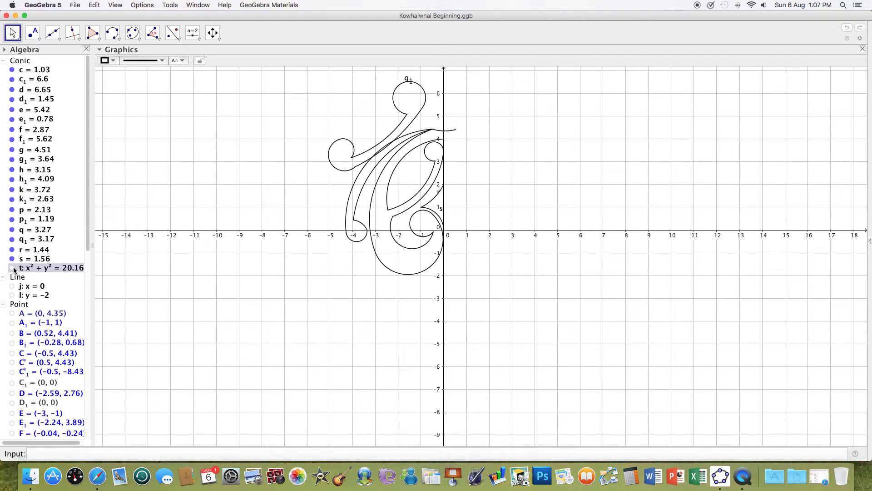
click(12, 268)
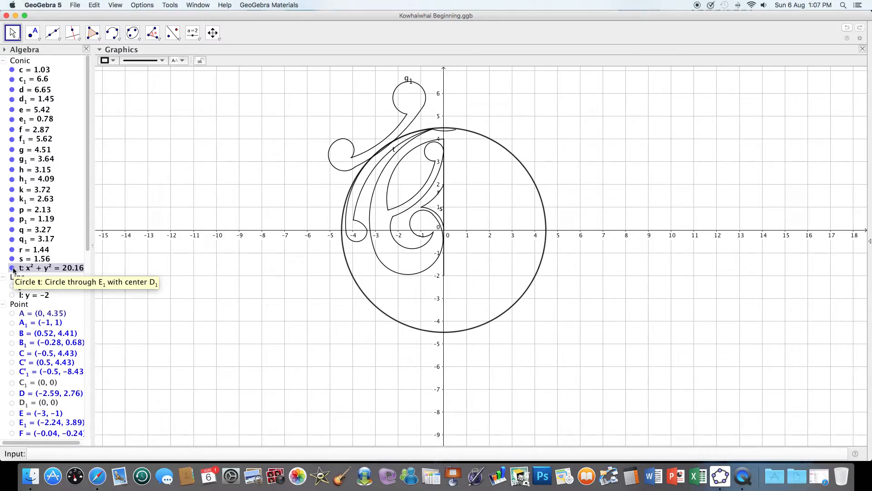
click(12, 268)
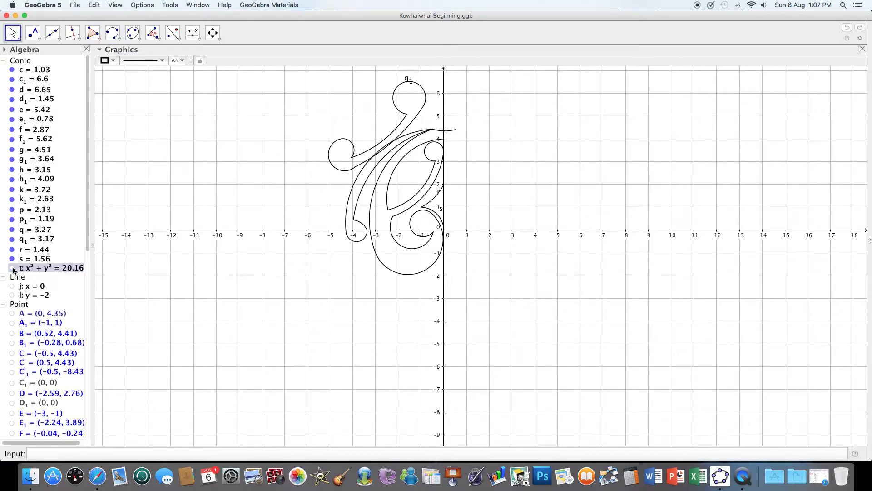
Hide the label of arc g1 on the upper bulb and shift that bulb slightly down and to the left.
right_click(408, 81)
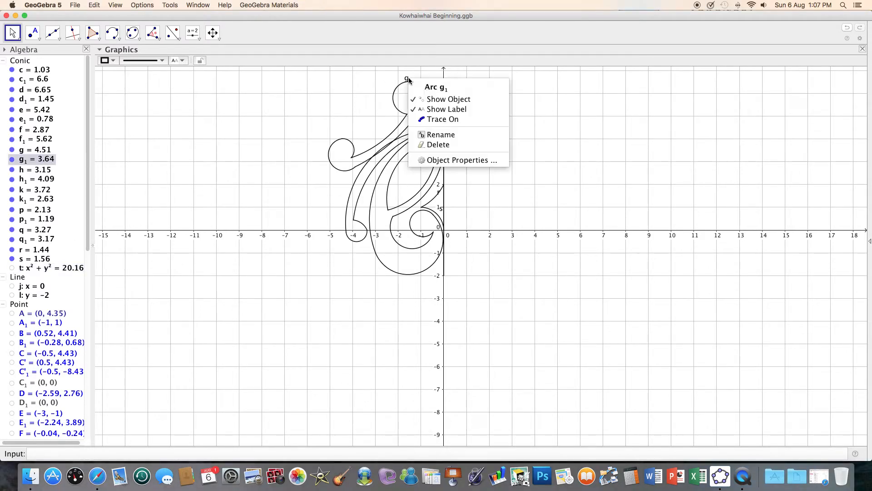
click(427, 109)
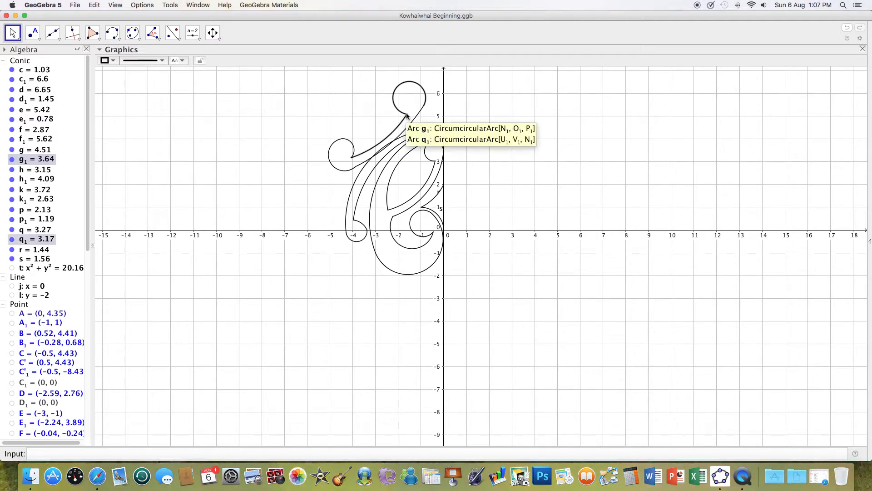
drag(407, 117, 404, 120)
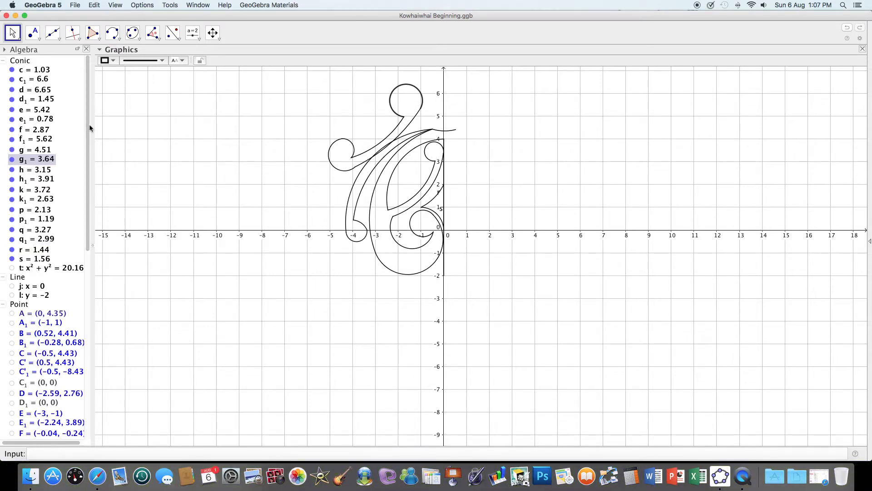
Toggle the visibility of the hidden points Z and W to check where they lie.
drag(88, 125, 87, 374)
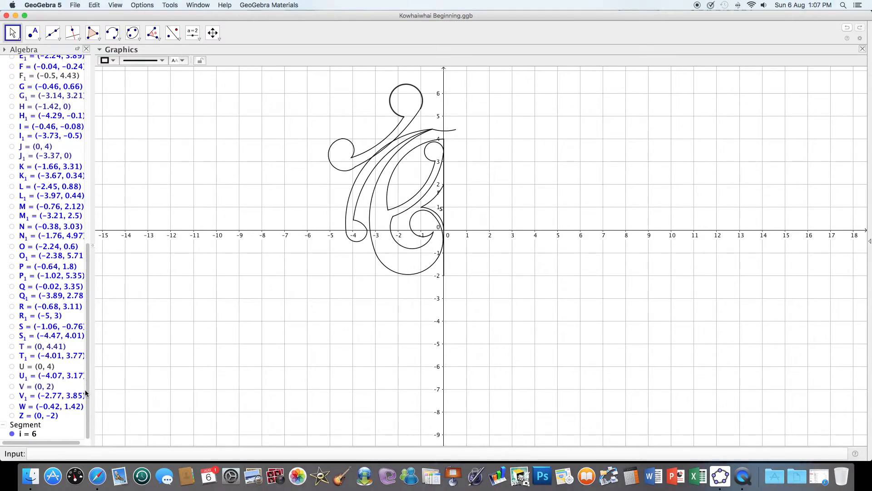
click(12, 416)
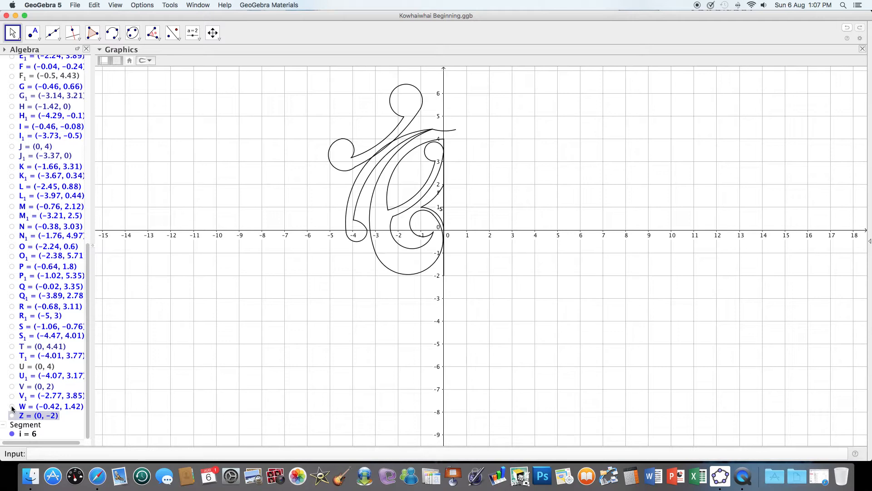
click(11, 407)
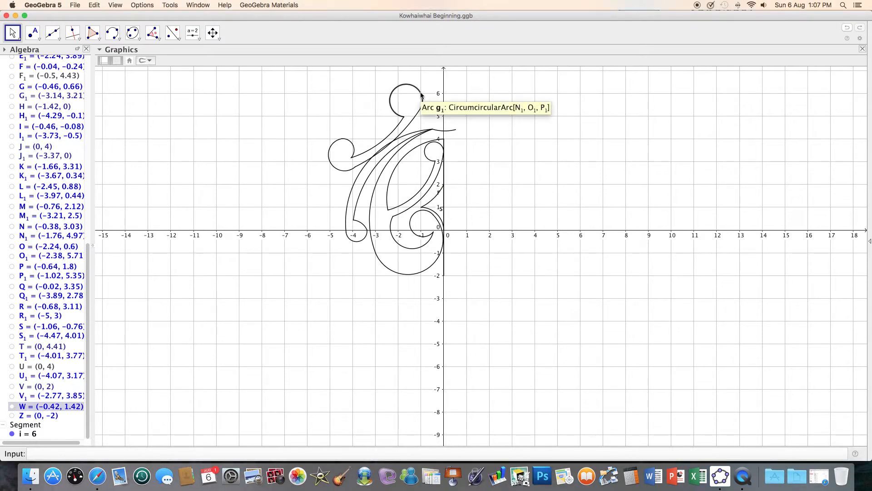
Toggle the visibility of arc g1 to check which curve of the upper bulb it controls.
drag(89, 274, 88, 261)
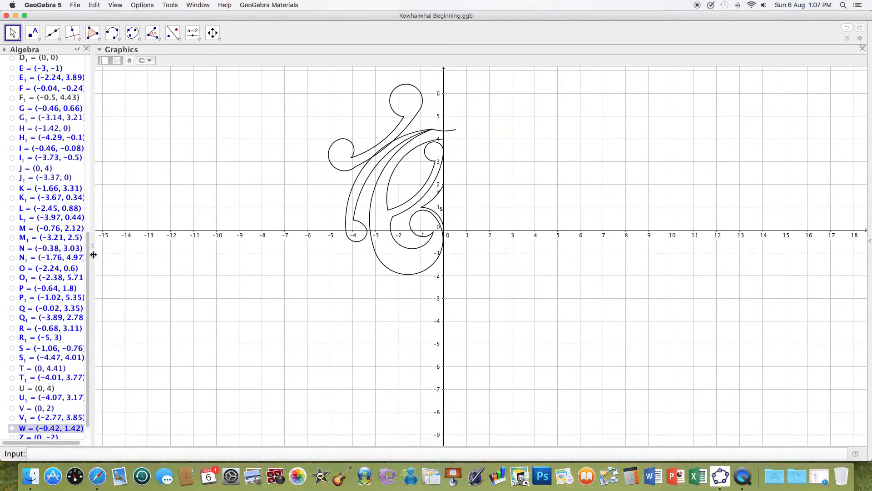
drag(88, 257, 89, 244)
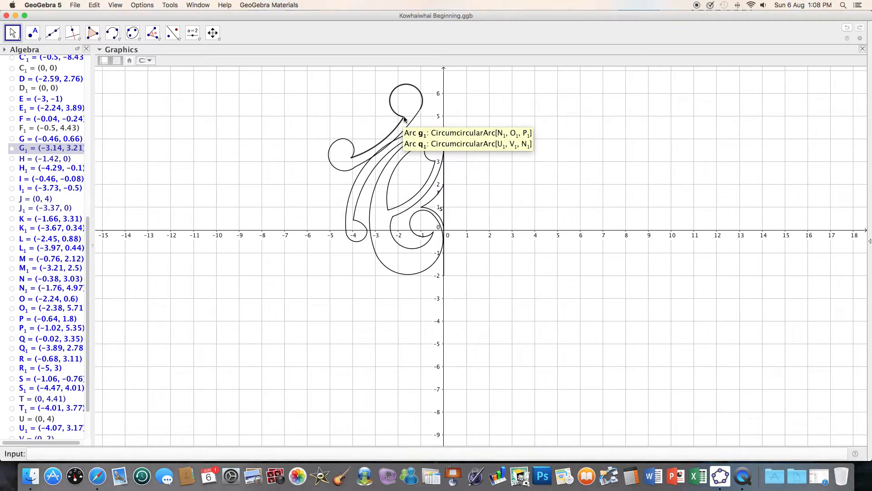
drag(88, 273, 127, 107)
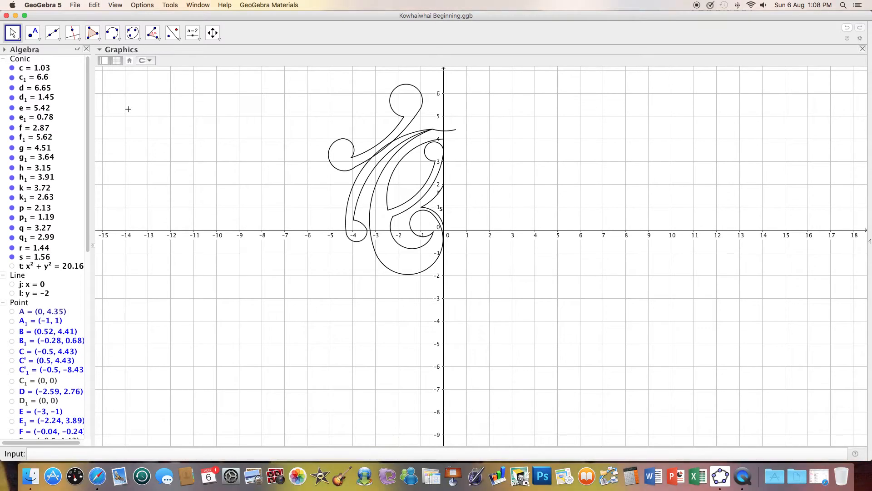
click(12, 159)
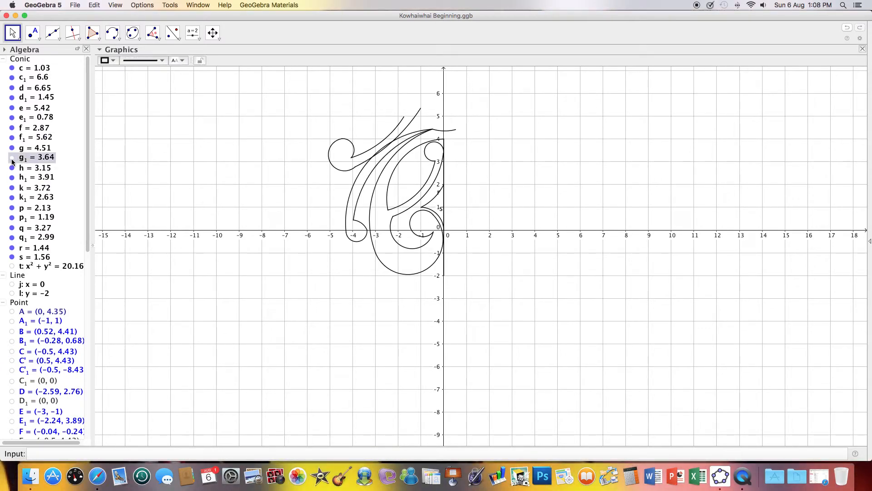
click(13, 160)
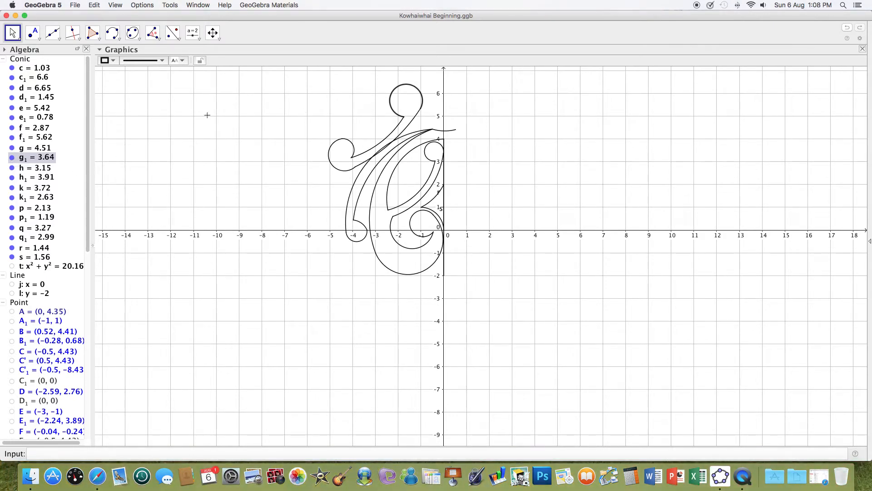
drag(88, 146, 86, 346)
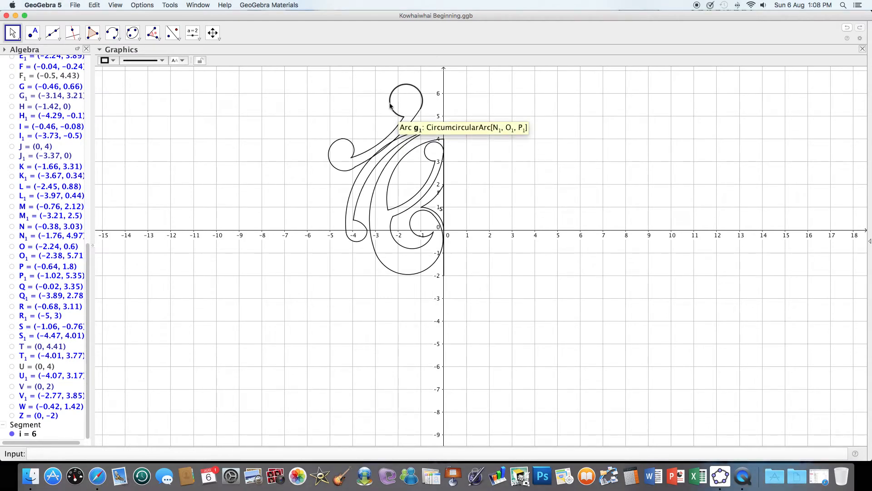
Try repositioning the upper bulb and the outer bulb of the topmost scroll slightly lower to refit its stem.
drag(391, 105, 408, 117)
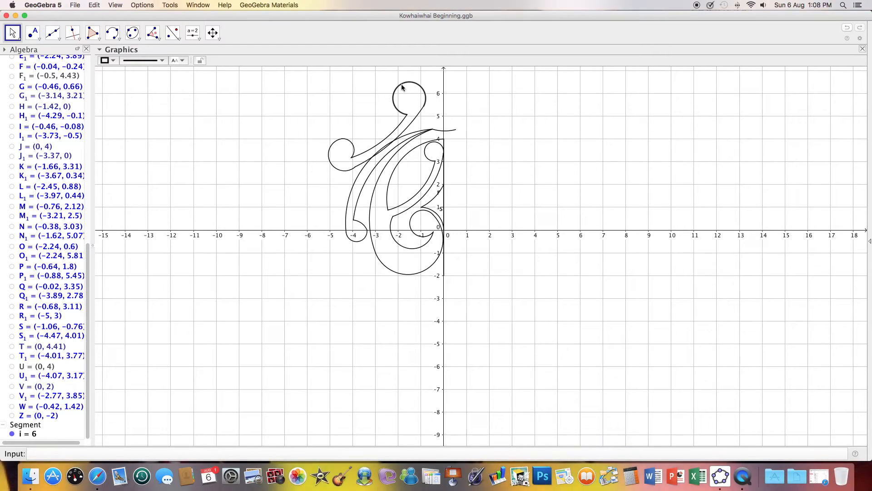
mouse_move(403, 89)
mouse_down()
mouse_move(411, 90)
mouse_move(397, 94)
mouse_up()
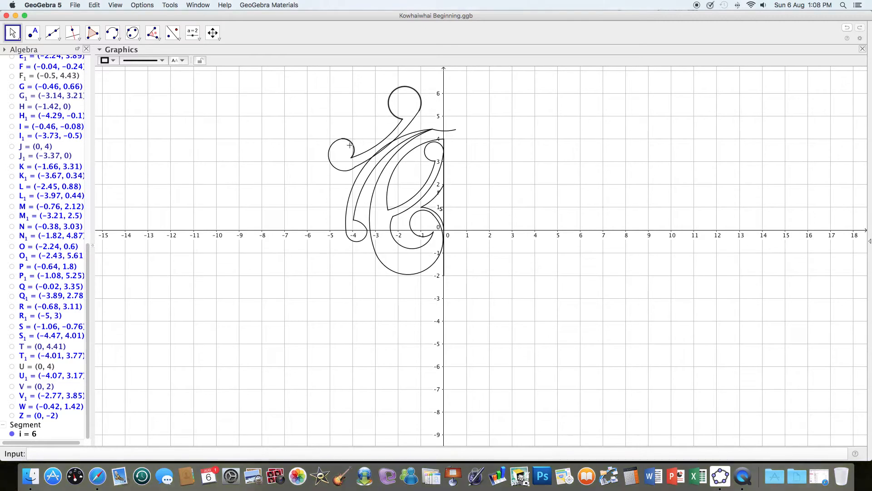
drag(336, 146, 354, 174)
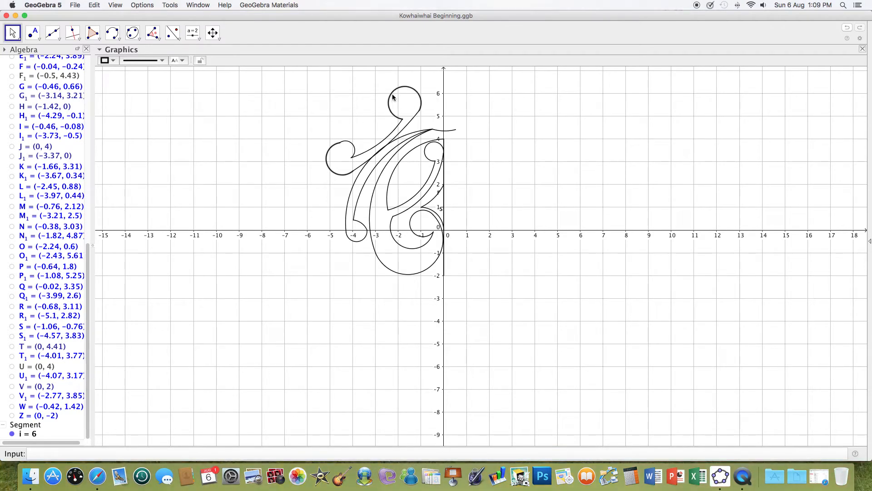
drag(393, 97, 404, 128)
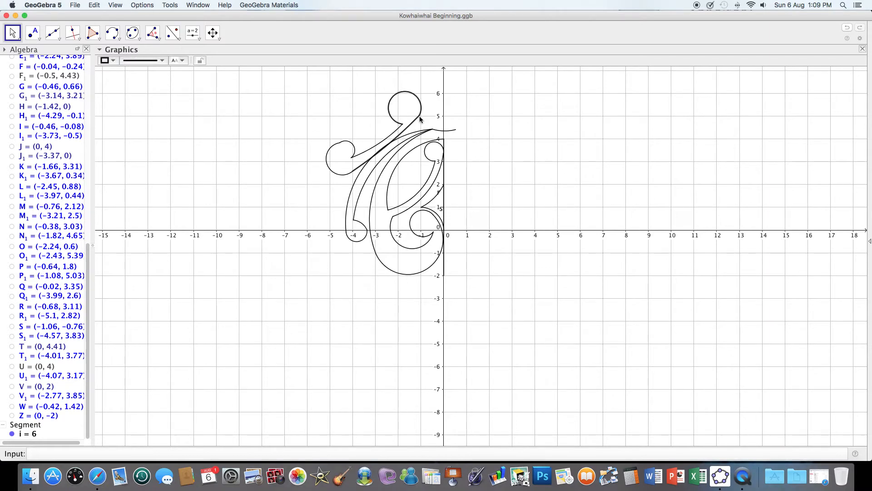
Try to shift arc p1 of the outer bulb, together with the joined stem arc q1, down and to the left.
click(421, 120)
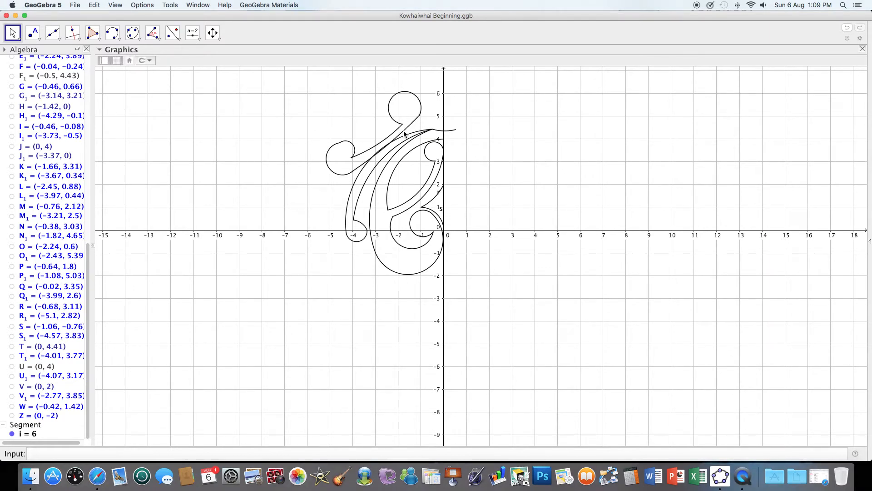
click(406, 133)
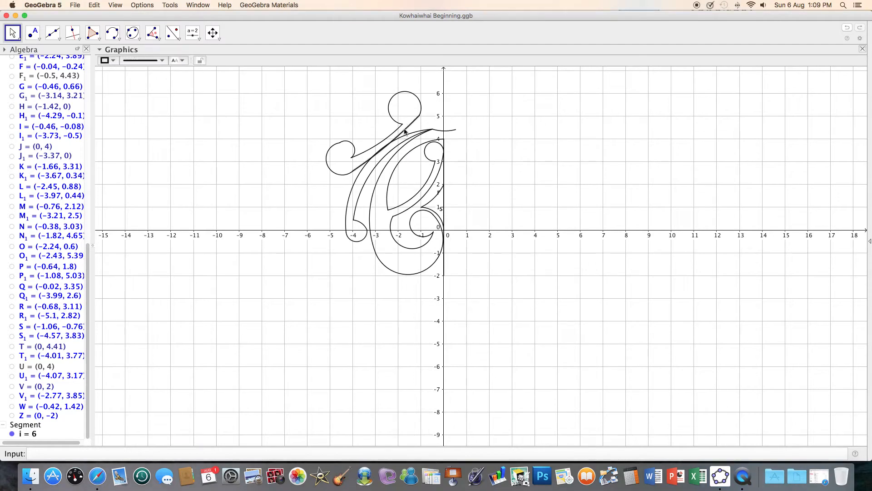
click(403, 132)
drag(341, 138, 344, 151)
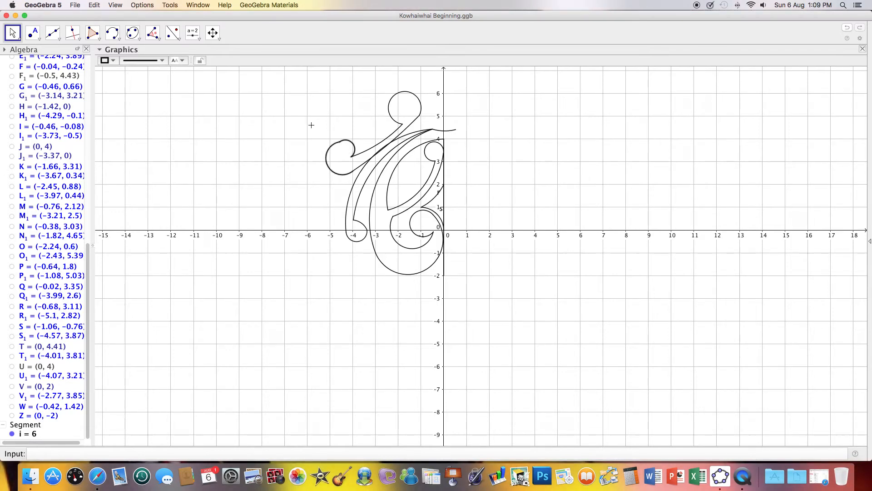
drag(353, 160, 349, 168)
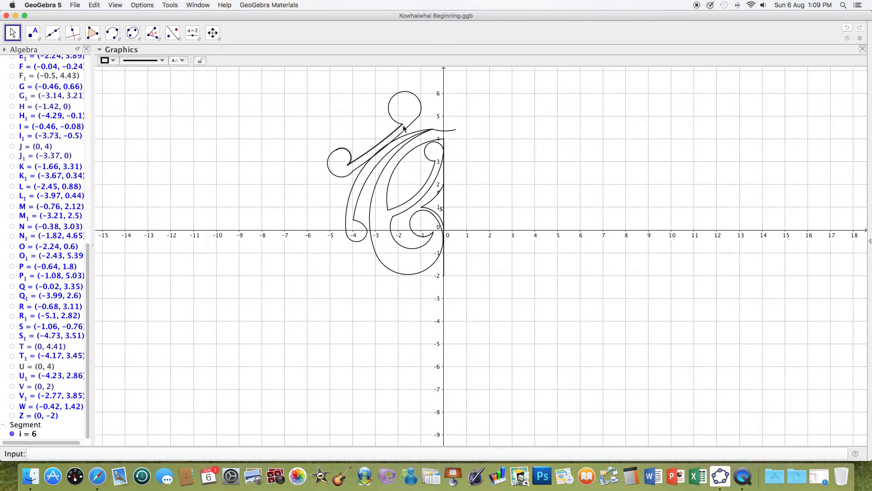
Try moving stem arc q1 up and to the right, then refit the outer bulb around its end.
drag(404, 129, 408, 123)
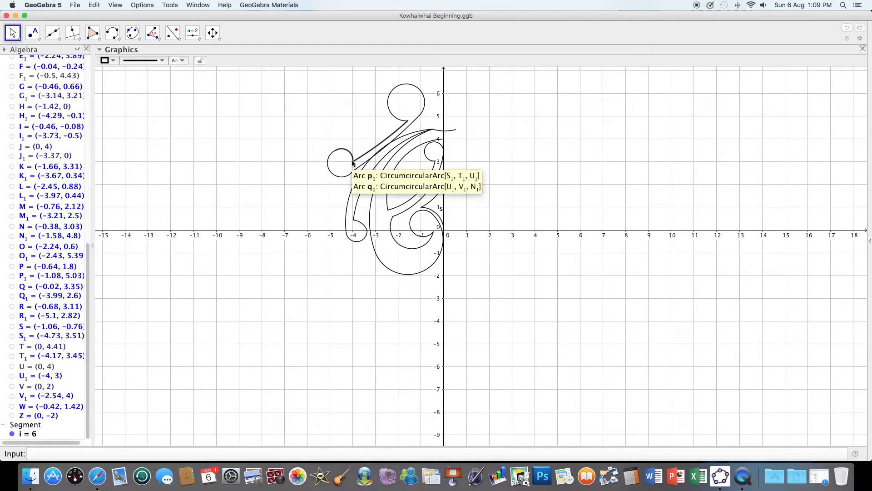
drag(333, 156, 329, 152)
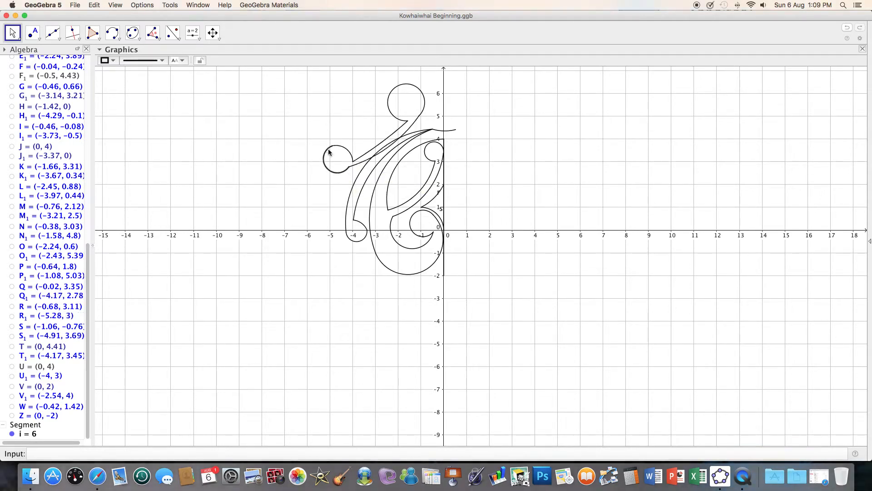
drag(350, 171, 354, 166)
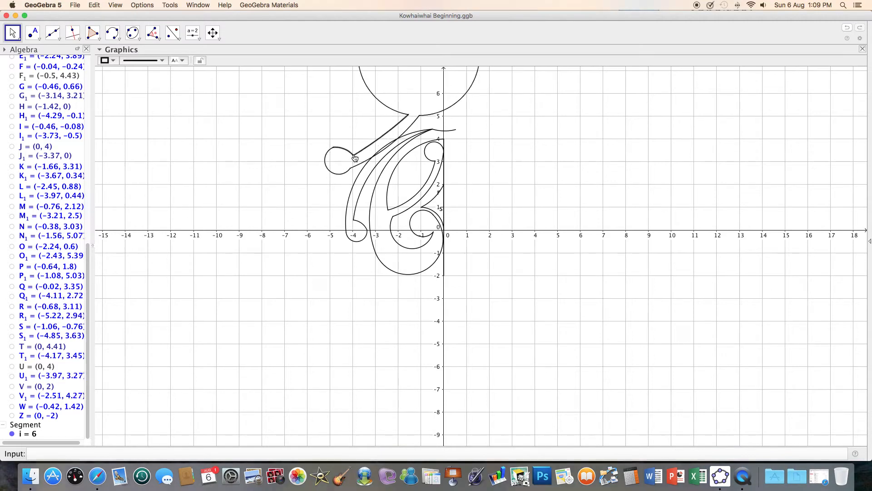
drag(350, 171, 356, 176)
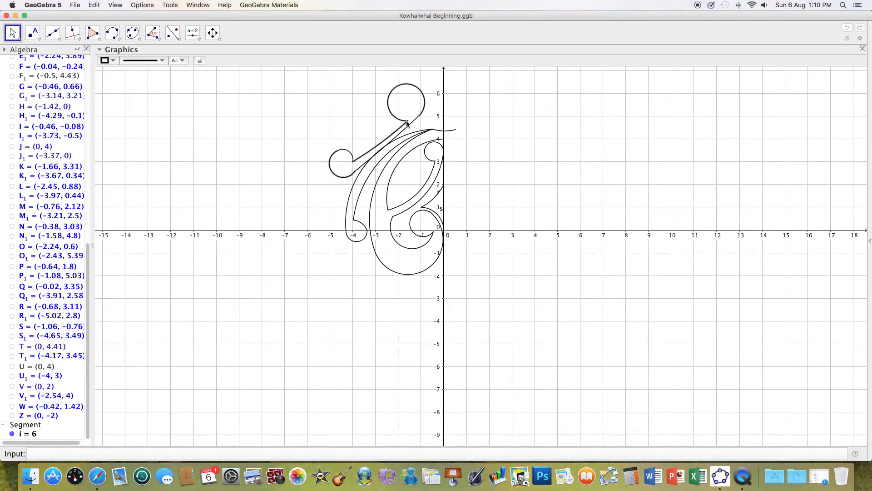
Try realigning stem arc q1 and arc p1 with the two bulbs through further small shifts.
drag(407, 125, 405, 124)
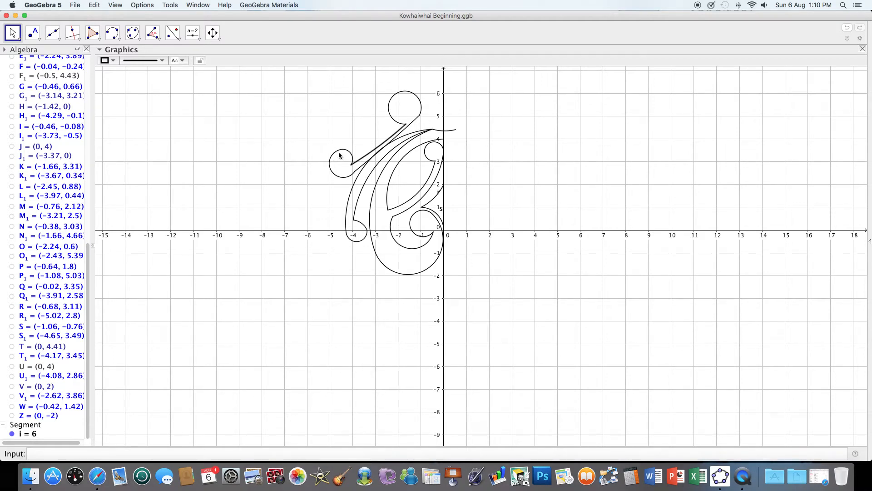
drag(340, 156, 344, 151)
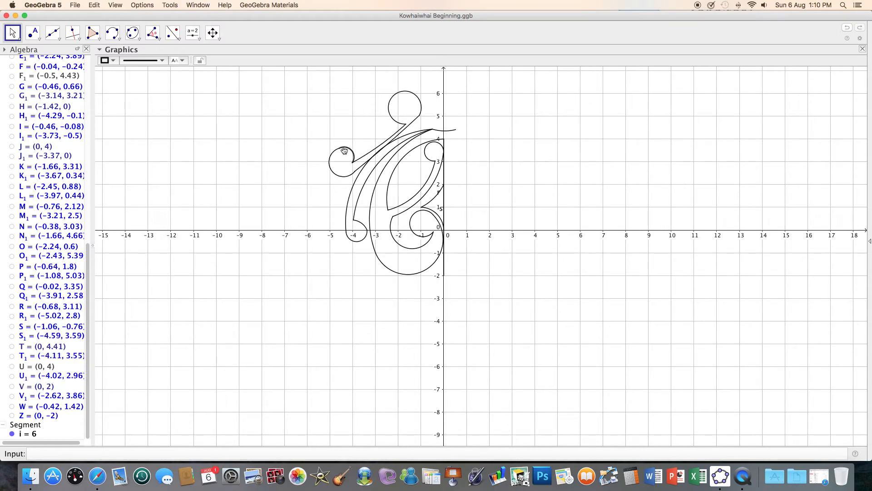
drag(345, 150, 345, 154)
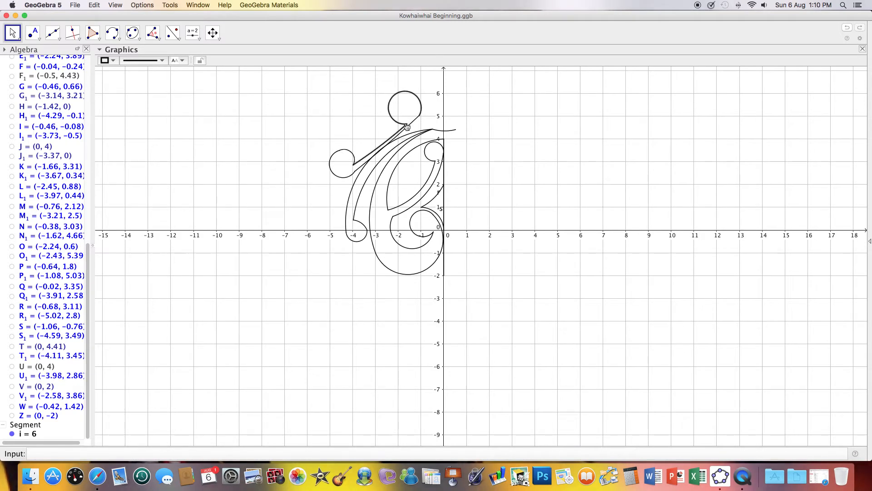
drag(406, 127, 384, 120)
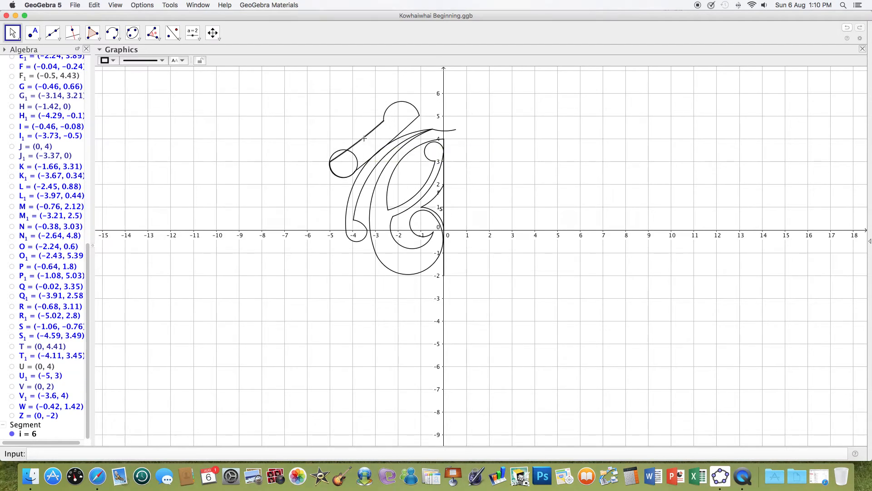
Delete the topmost scroll's arcs, including q1, g1, p1, the rest of the outer bulb and the remaining stem arc.
key(Delete)
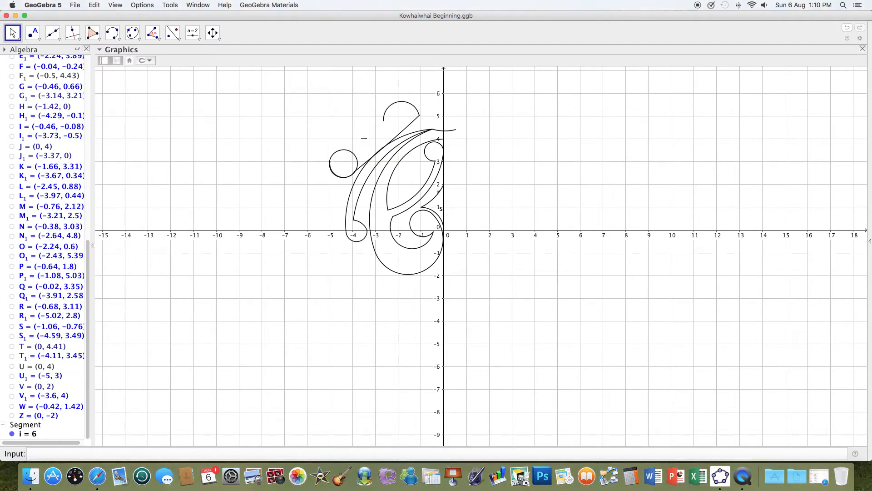
click(386, 117)
key(Delete)
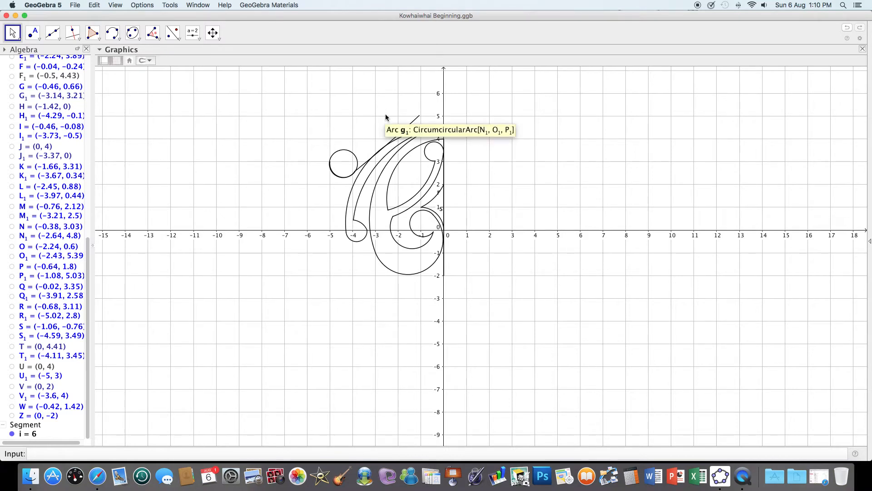
key(super+z)
click(338, 154)
key(Delete)
click(349, 152)
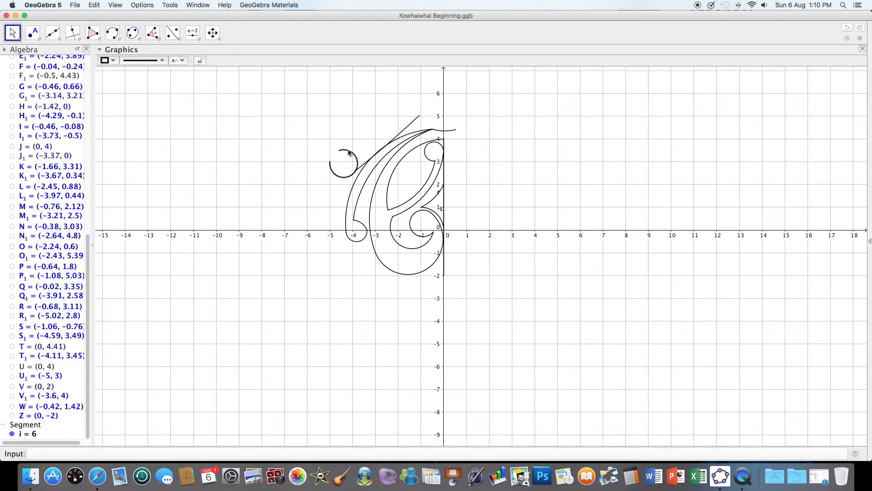
key(Delete)
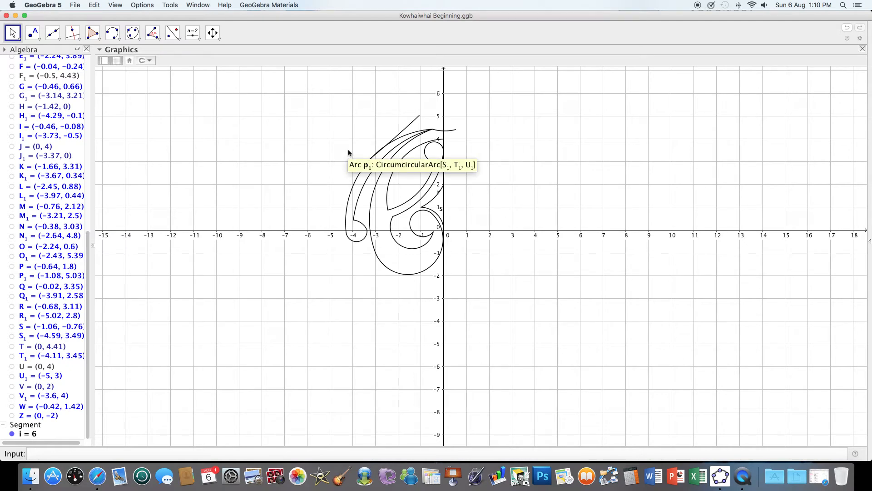
click(415, 120)
key(Delete)
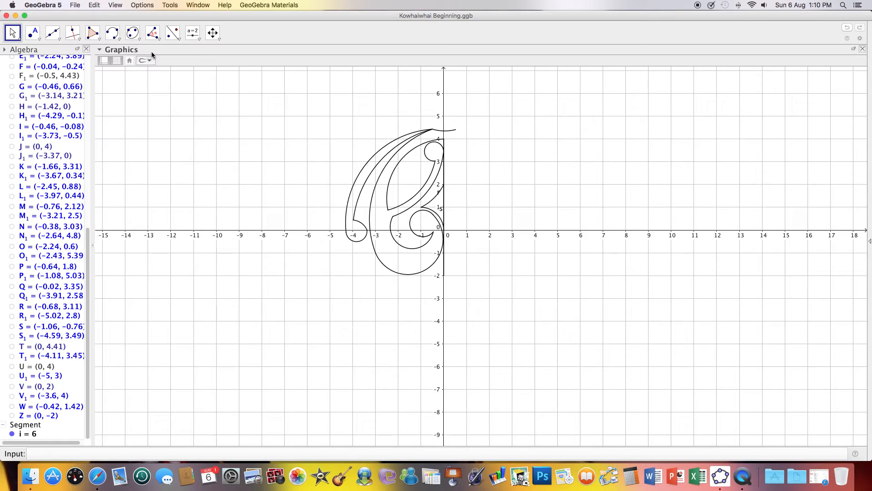
Draw a line along the y-axis through points at (0, 6) and about (0, -4.2).
click(53, 33)
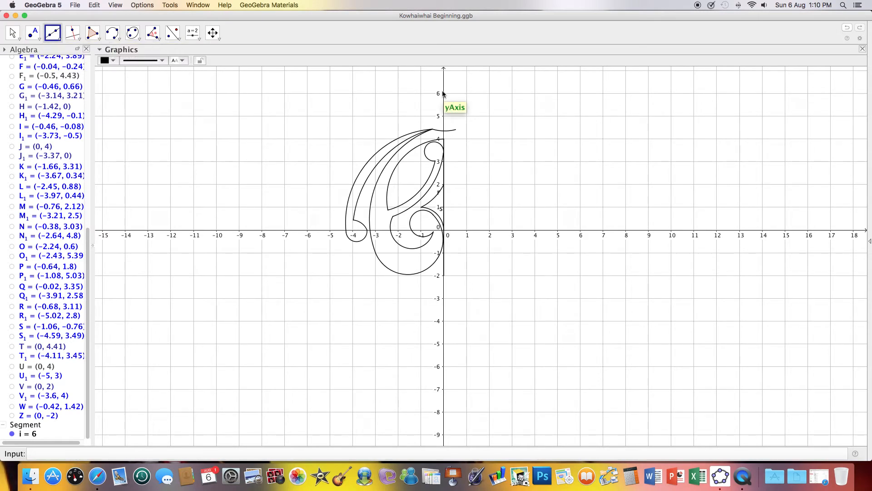
click(444, 94)
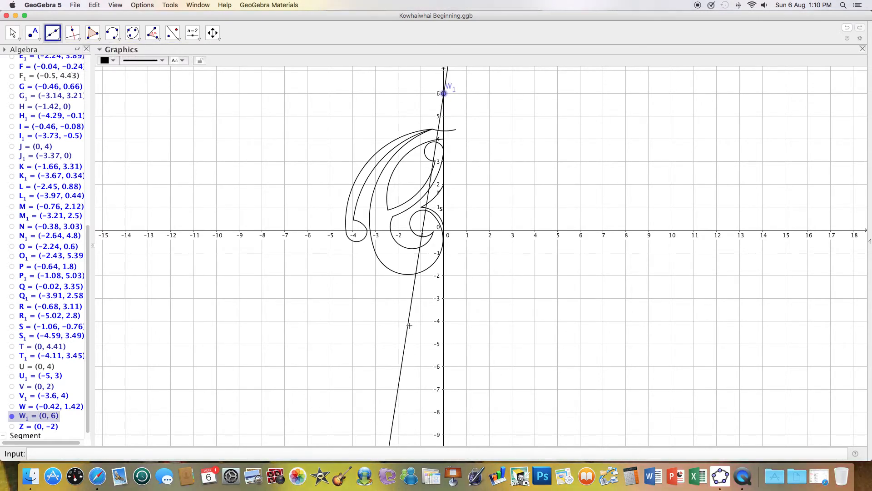
click(443, 326)
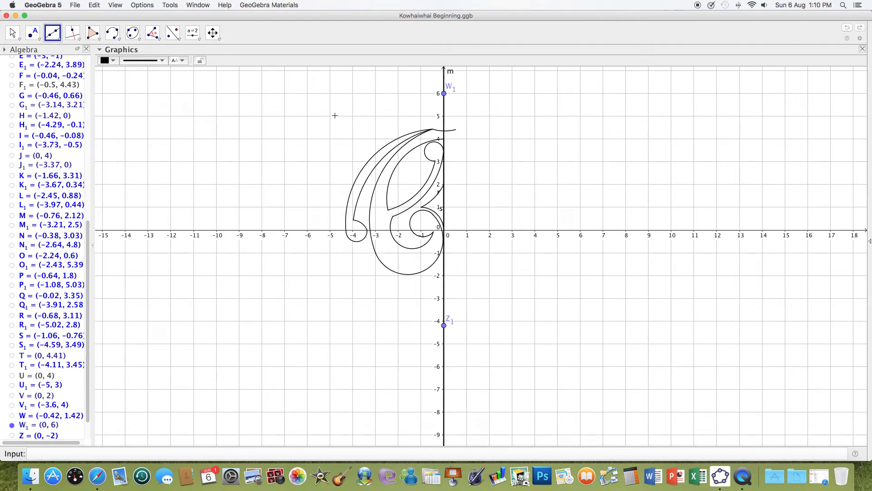
Select the entire left half of the pattern and reflect it about the vertical line m.
mouse_move(330, 117)
mouse_down()
mouse_move(434, 271)
mouse_move(463, 281)
mouse_up()
click(172, 33)
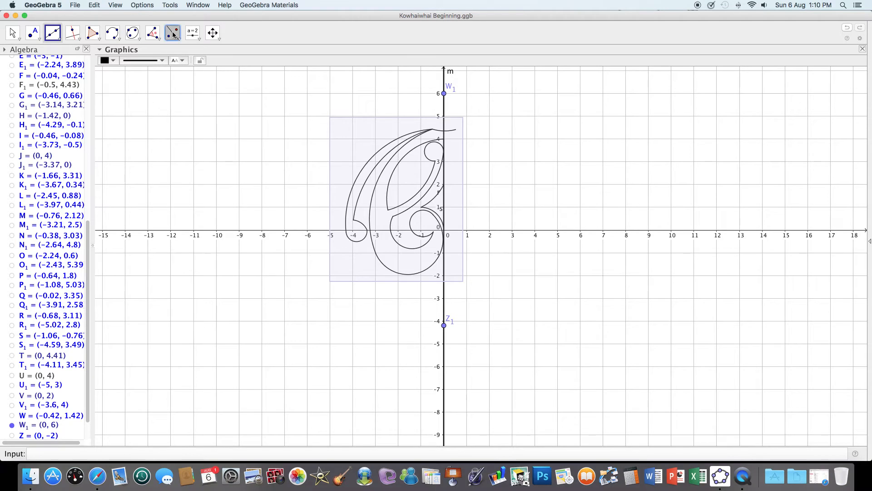
click(444, 107)
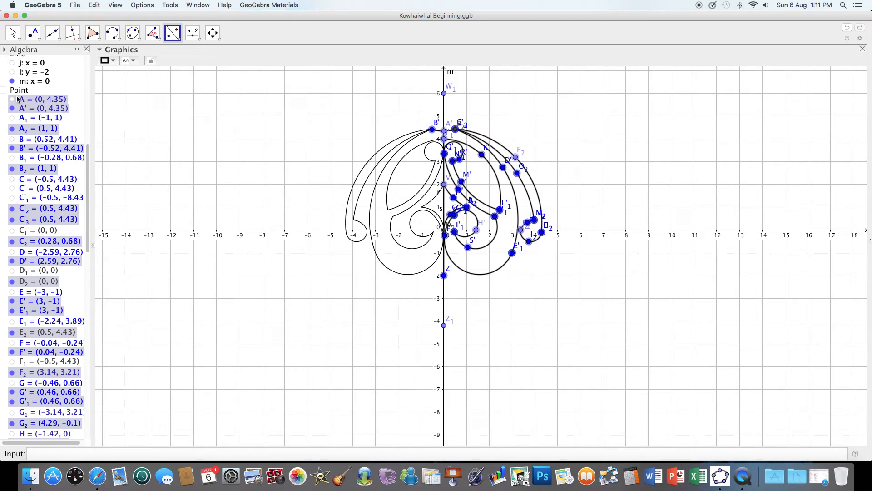
Hide line m and the reflected points A', A2, B', B2, C'2, C'3, C2 and D'.
click(12, 81)
click(12, 109)
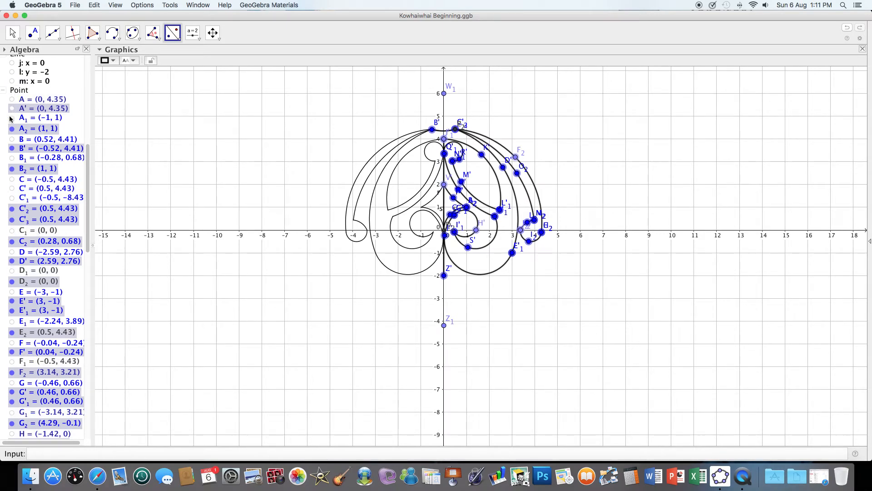
click(12, 129)
click(12, 148)
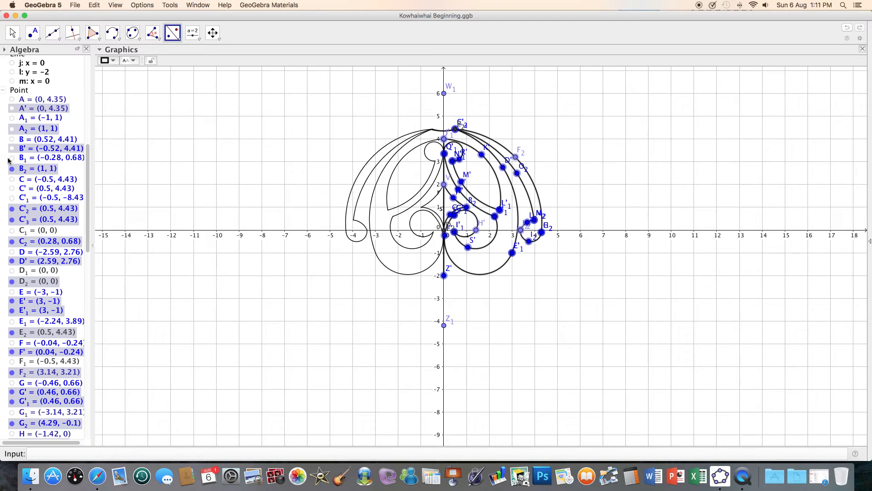
click(12, 169)
click(12, 208)
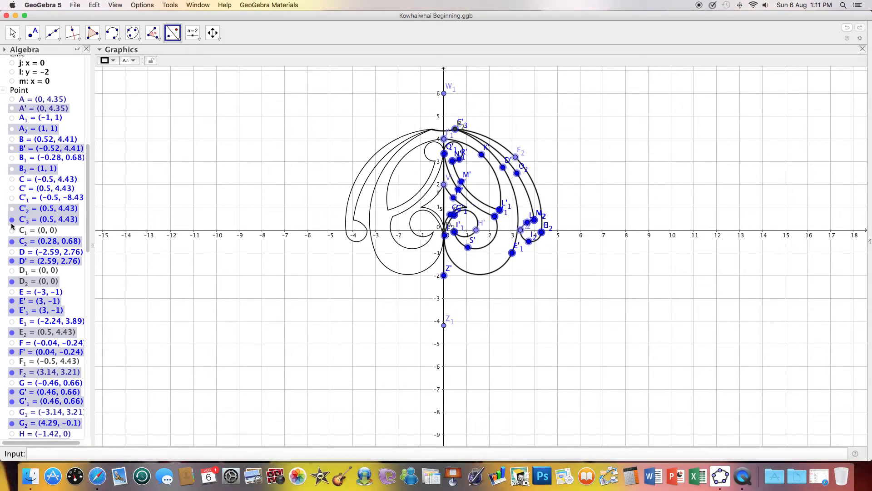
click(12, 220)
click(12, 241)
click(12, 261)
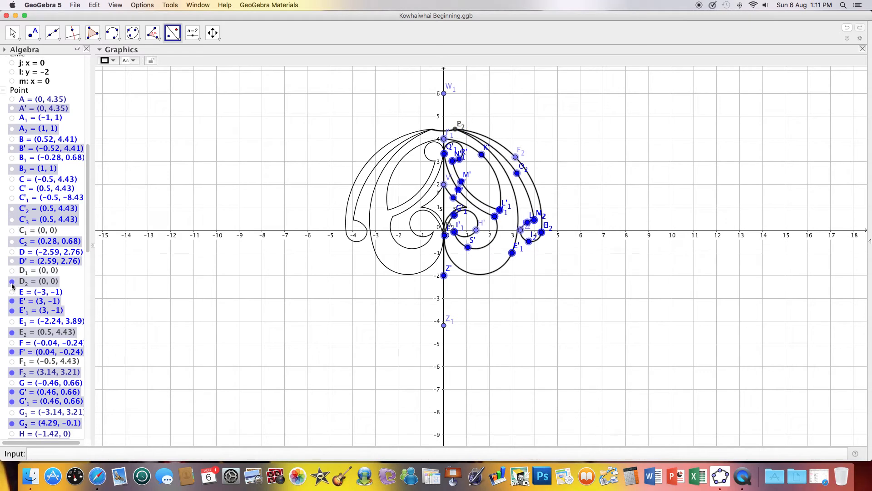
Hide the reflected points D2, E', E'1, E2, F' and F2.
click(12, 282)
click(12, 301)
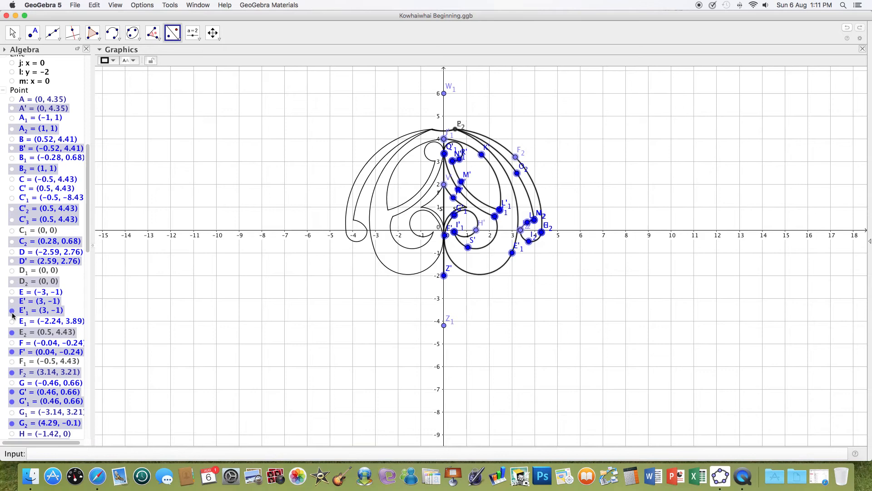
click(12, 311)
click(12, 333)
click(12, 353)
drag(90, 242, 88, 276)
click(12, 247)
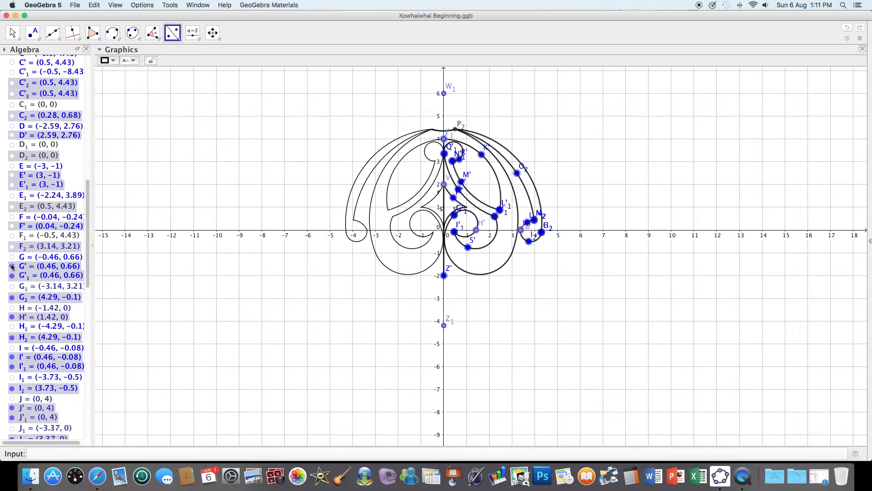
Hide the reflected points G', G'1, G2, H', H2, I', I'1, I2 and J'1.
click(12, 267)
click(12, 275)
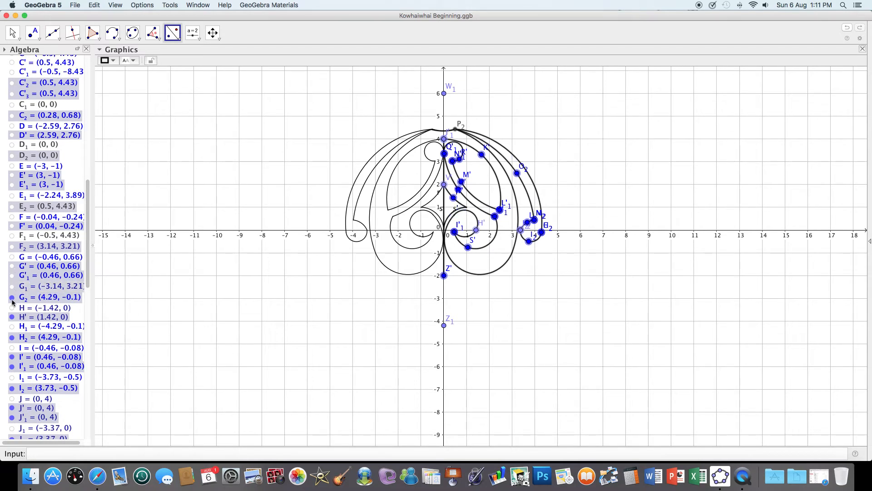
click(12, 298)
click(11, 317)
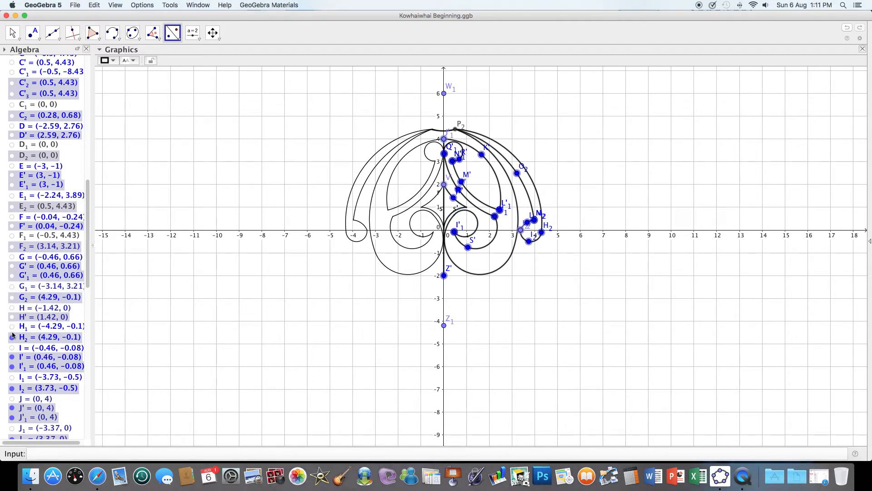
click(12, 337)
click(12, 358)
click(12, 388)
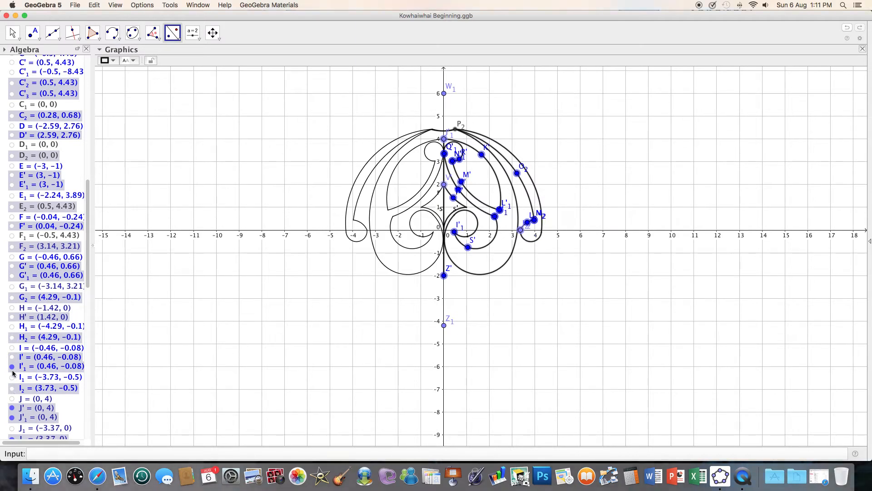
click(12, 366)
click(12, 417)
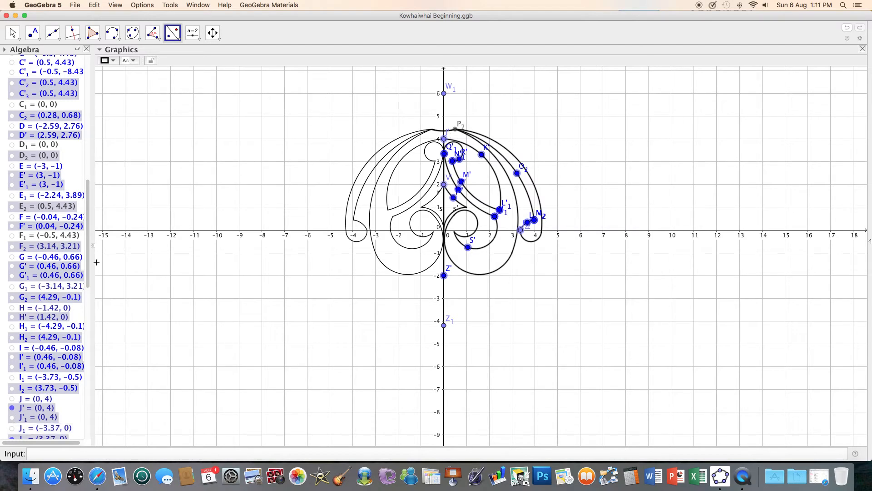
Hide the reflected points J', J2, K', K2, L', L'1, L2 and M'.
drag(88, 264, 90, 288)
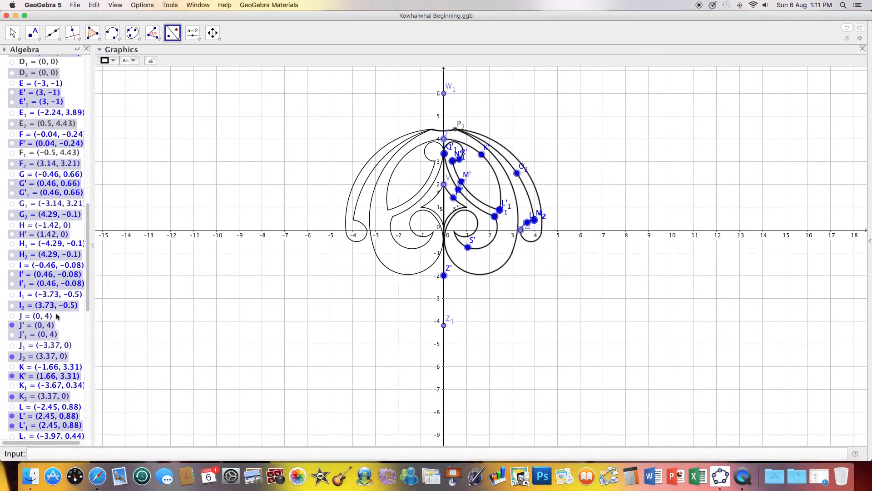
click(12, 325)
click(12, 376)
click(13, 356)
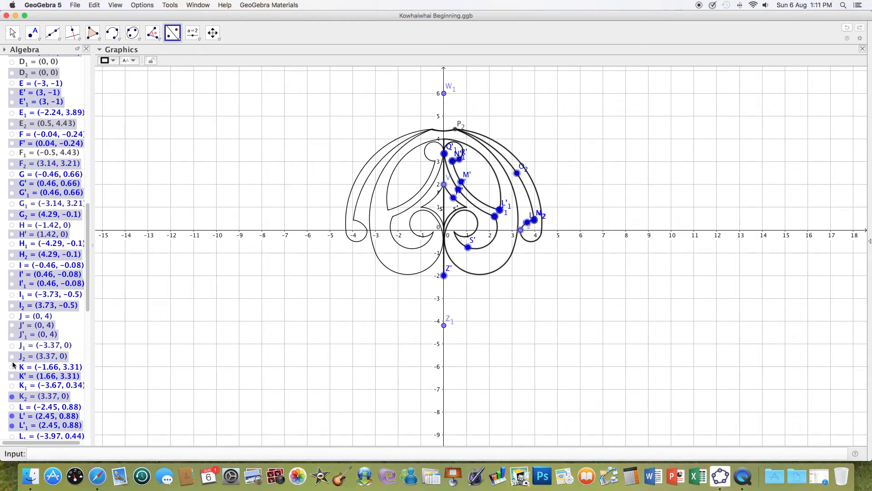
click(12, 397)
click(12, 416)
click(13, 426)
drag(88, 305, 89, 351)
click(12, 294)
click(12, 314)
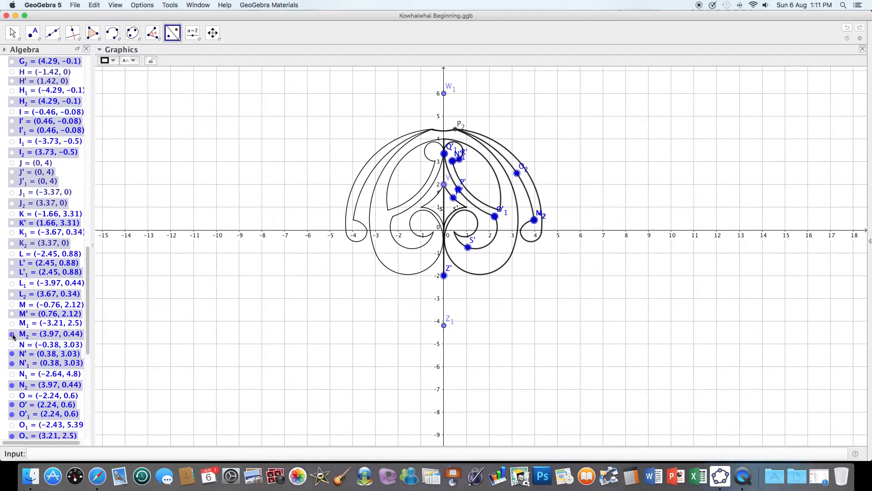
Hide the reflected points M2, N', N'1, N2, O', O'1 and O2.
click(12, 353)
click(12, 335)
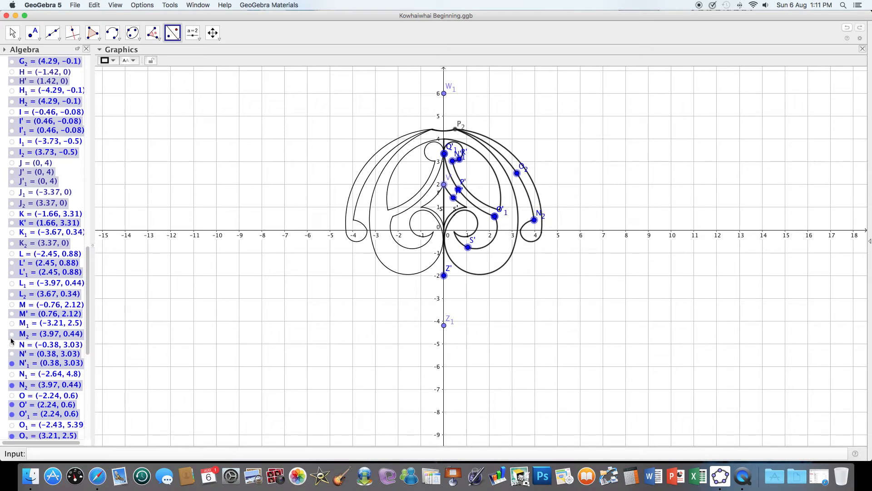
click(13, 385)
click(12, 364)
click(11, 404)
click(12, 414)
click(11, 435)
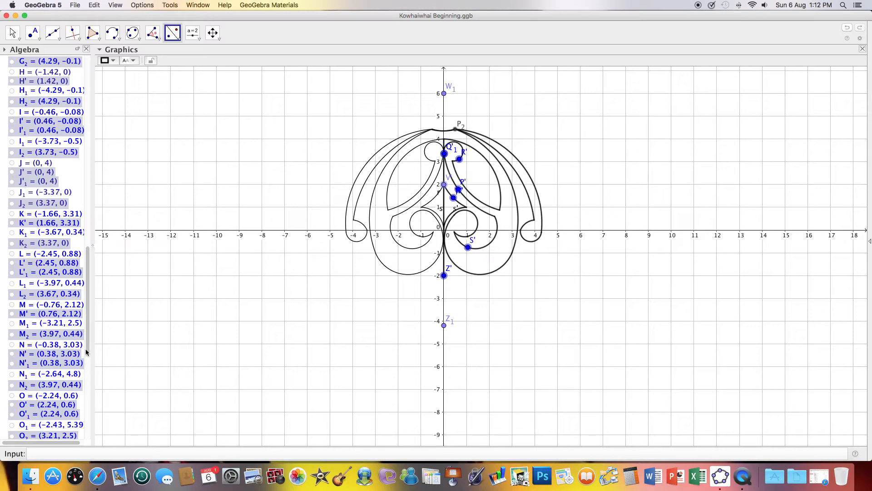
Hide the reflected points P', P2, Q', Q'1, R' and S'.
scroll(89, 348, down, 5)
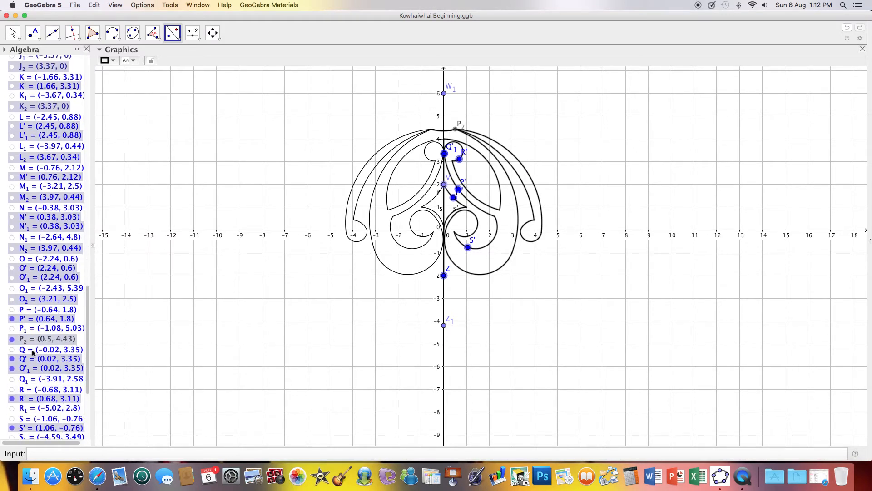
click(12, 318)
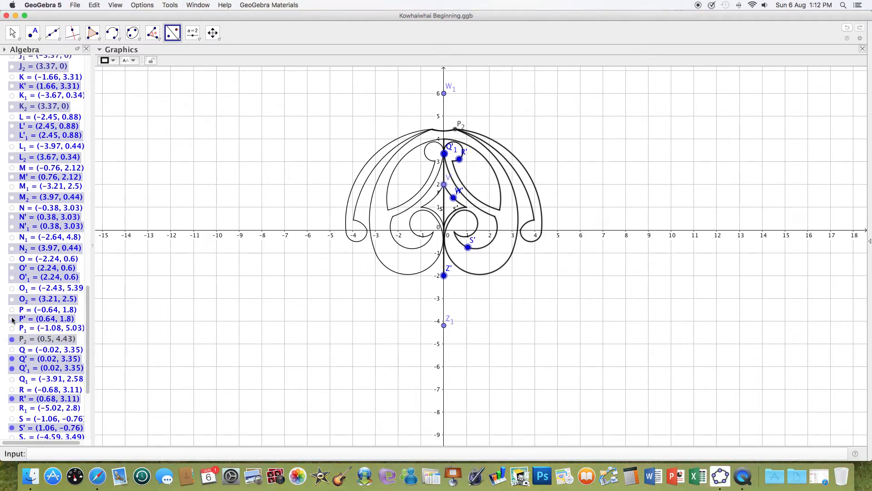
click(12, 339)
click(12, 368)
click(13, 399)
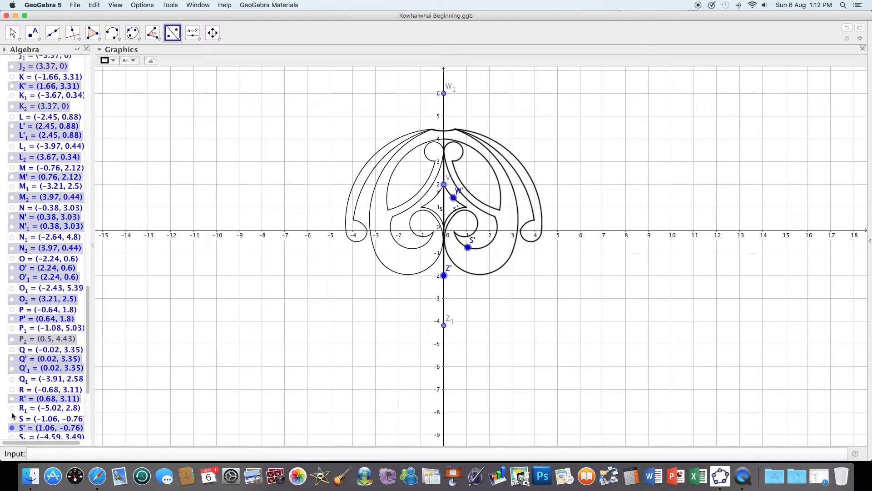
click(12, 428)
Hide the remaining points V', W' and Z', plus the mirror-line points W1 and Z1.
drag(87, 363, 88, 395)
click(12, 374)
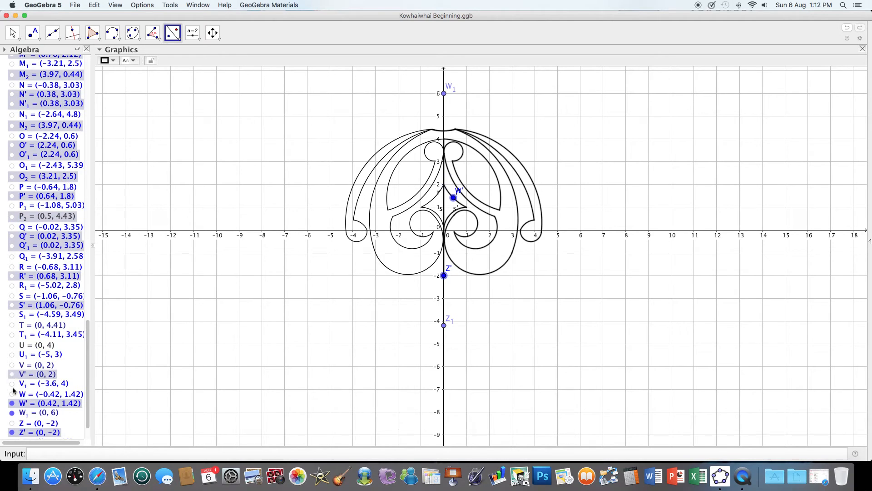
click(11, 403)
click(12, 412)
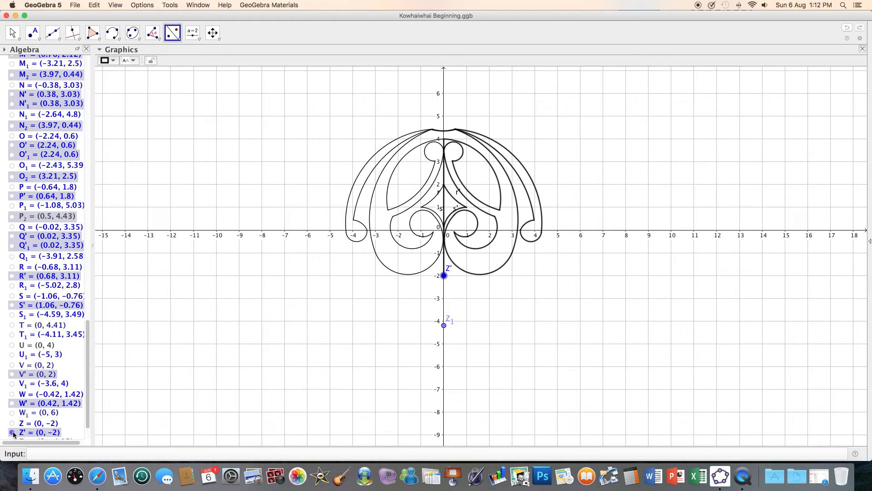
click(12, 433)
scroll(88, 413, down, 2)
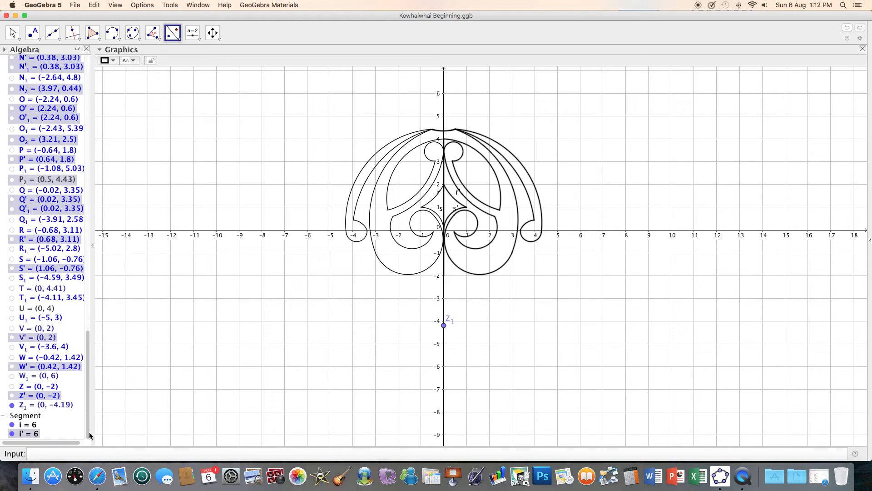
click(12, 405)
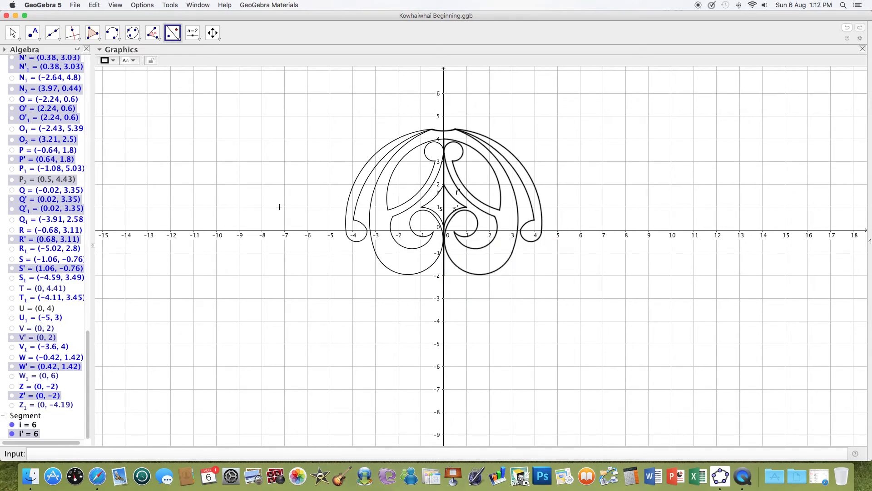
Draw a horizontal line beneath the pattern through points at (-3, -2) and (4, -2).
click(55, 35)
click(60, 42)
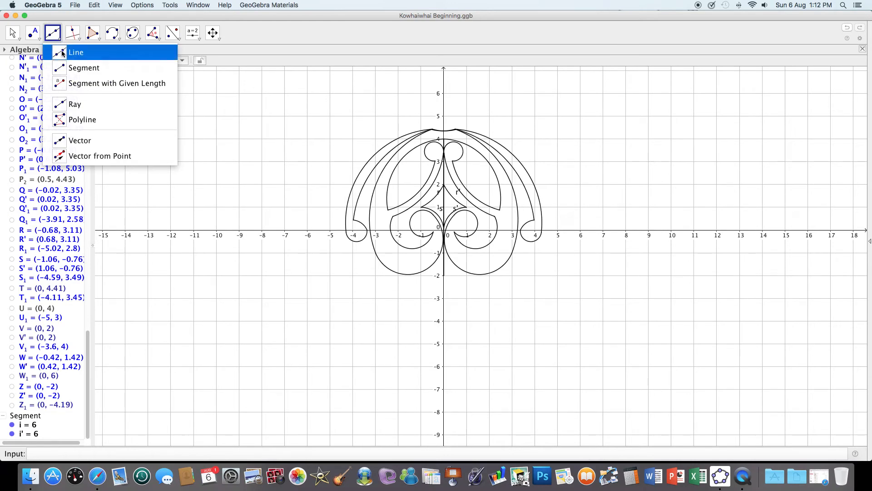
click(68, 53)
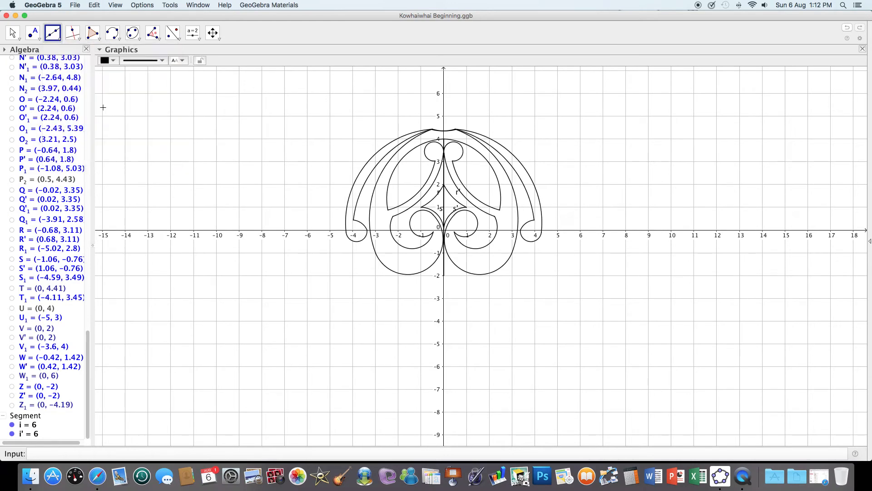
click(376, 276)
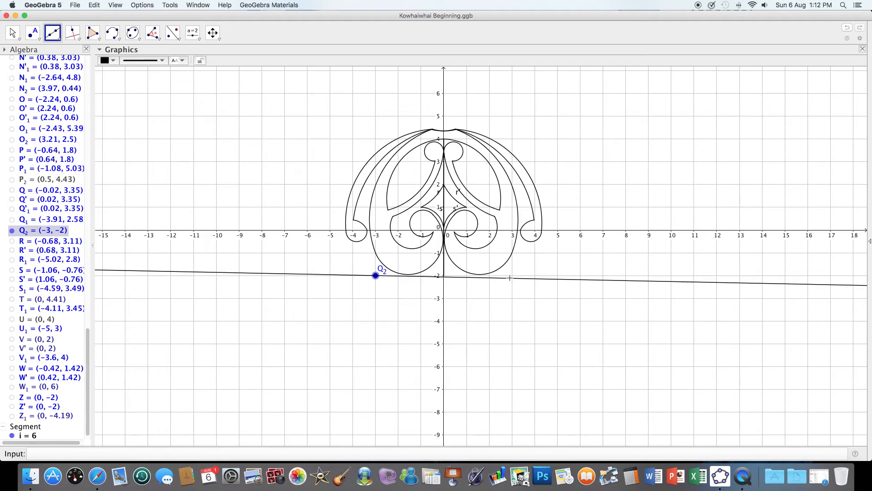
click(534, 275)
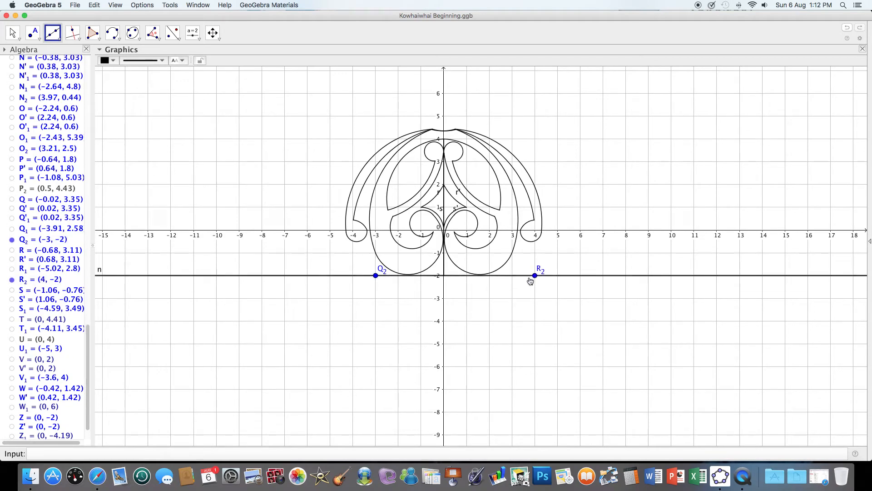
Select the whole upper pattern and reflect it about the horizontal line n.
click(174, 34)
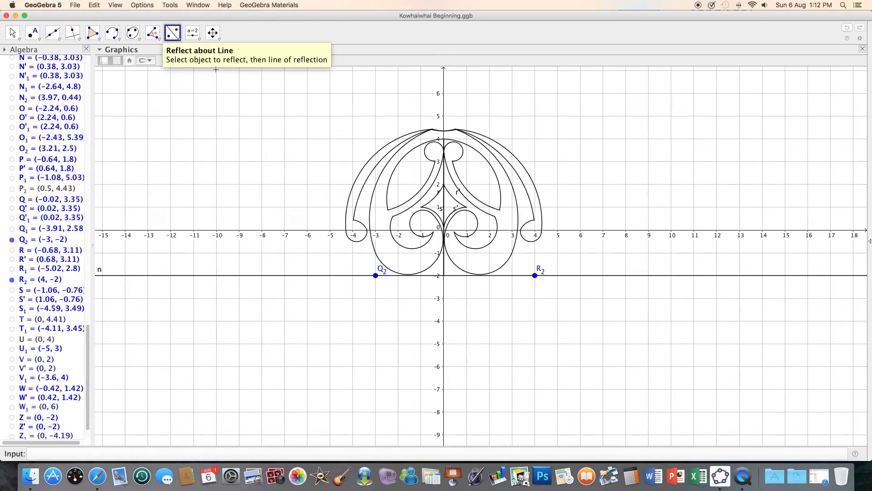
drag(315, 109, 561, 290)
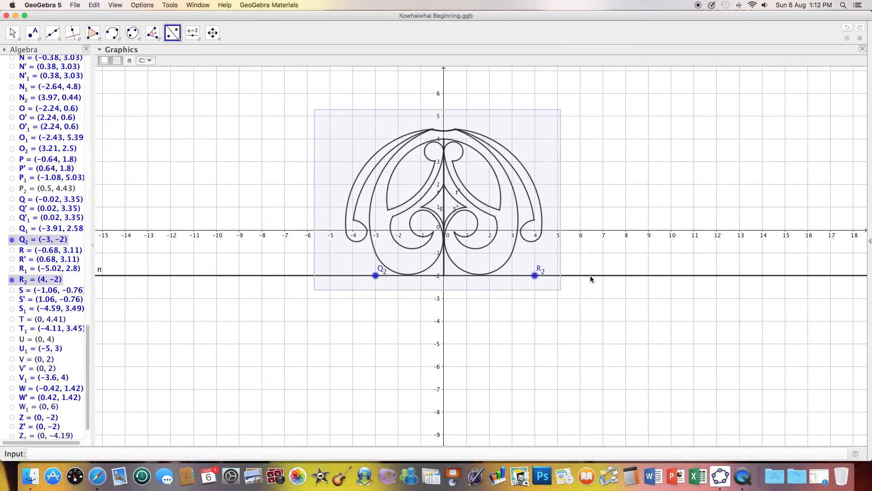
click(588, 276)
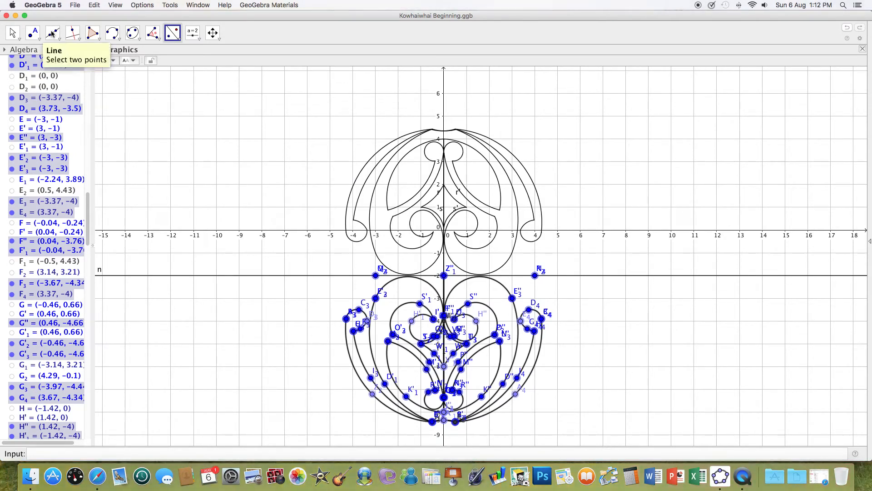
Draw a circumcircular arc beside the pattern through points at (-5, -1), about (-5.5, -1.6) and (-6, -2).
click(133, 33)
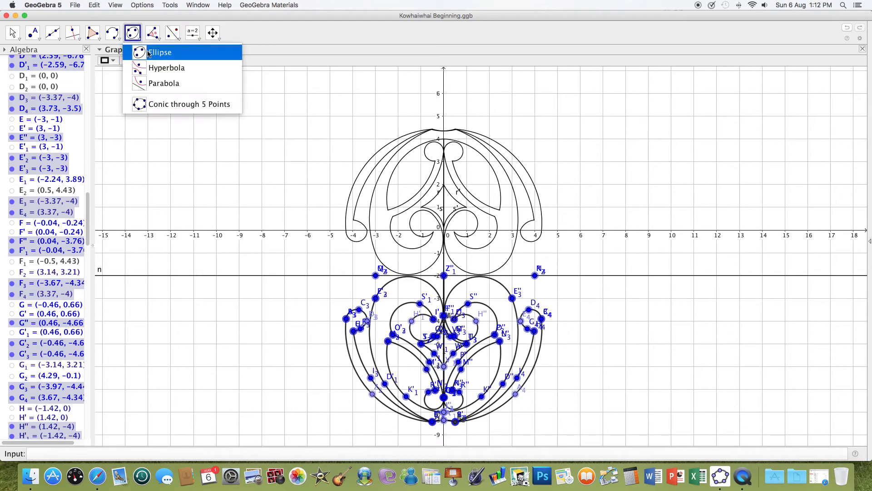
mouse_move(117, 38)
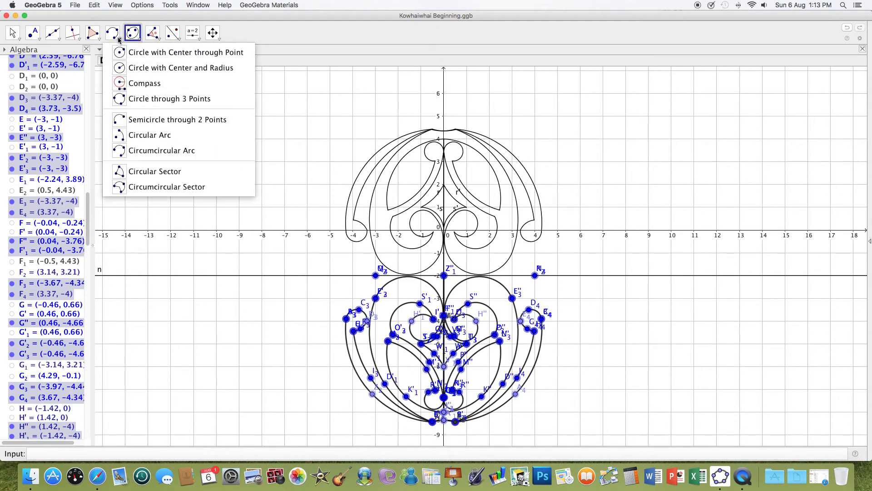
click(150, 151)
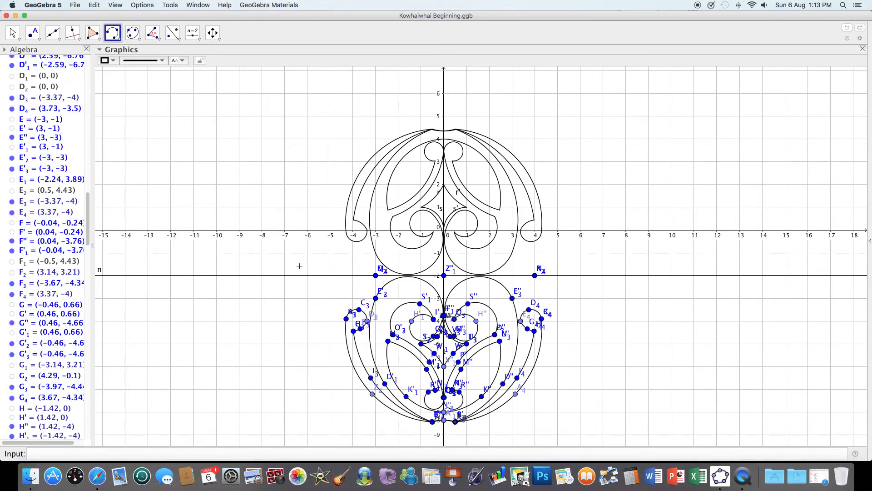
click(330, 253)
click(320, 266)
click(308, 276)
click(314, 284)
click(330, 298)
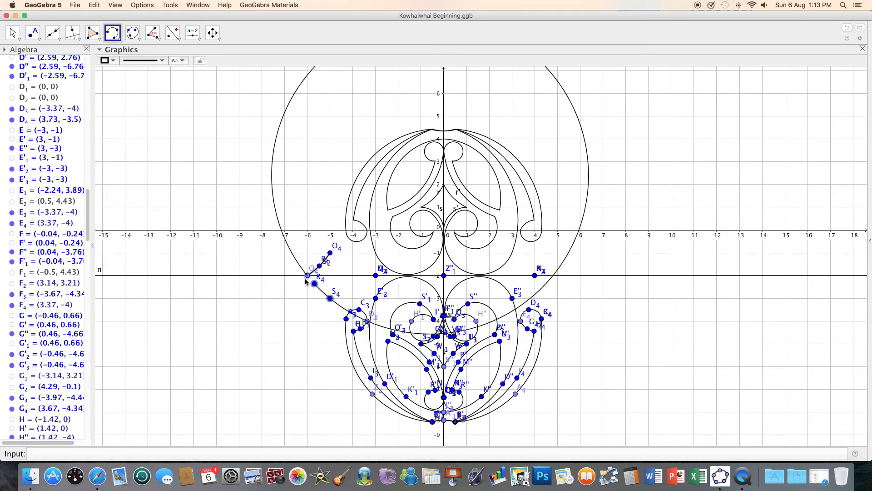
key(super+z)
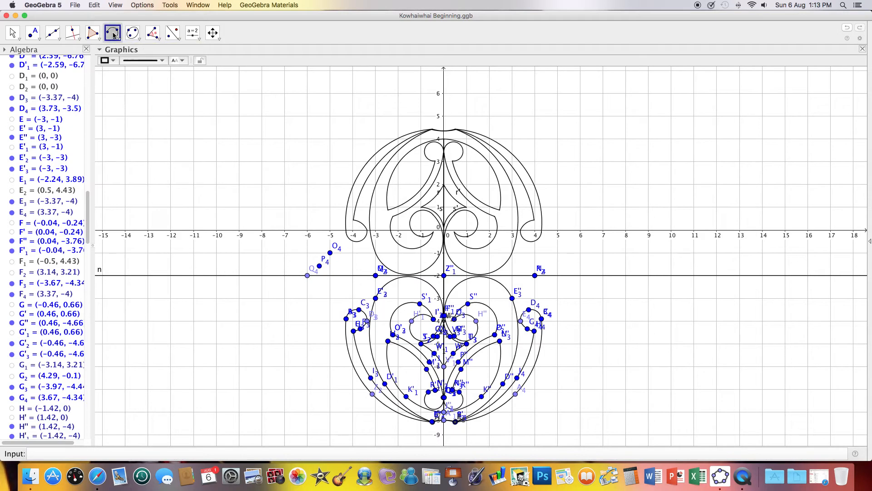
Redraw the circumcircular arc through the existing points O4, P4 and Q4.
click(330, 253)
click(320, 268)
click(308, 276)
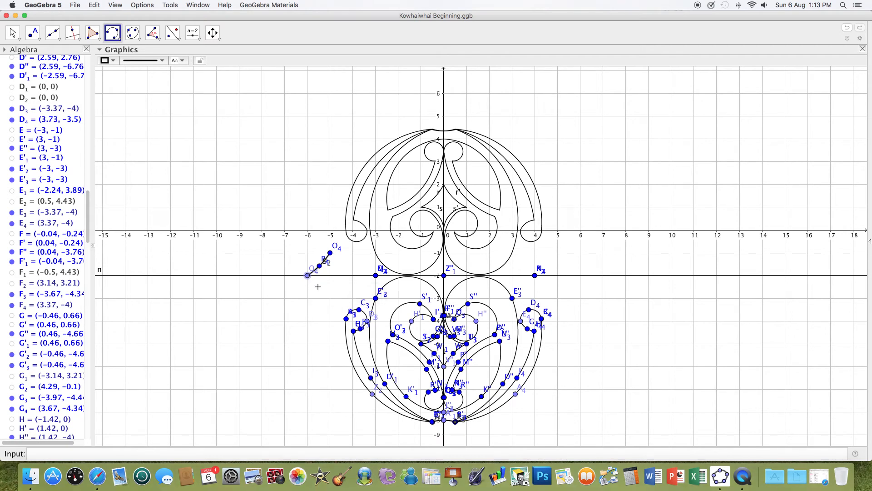
Draw three more circumcircular arcs from (-6, -2) via (-5, -3) and (-4, -2) back to (-5, -1), closing a four-pointed star.
click(319, 288)
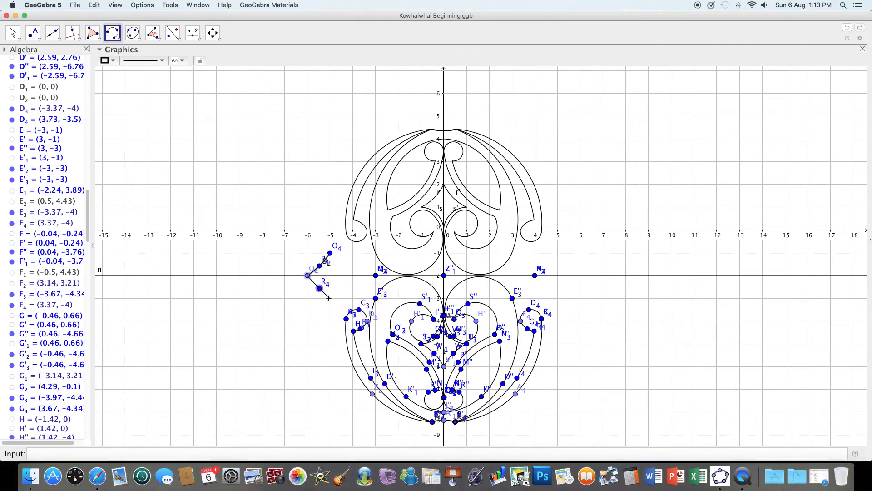
click(330, 298)
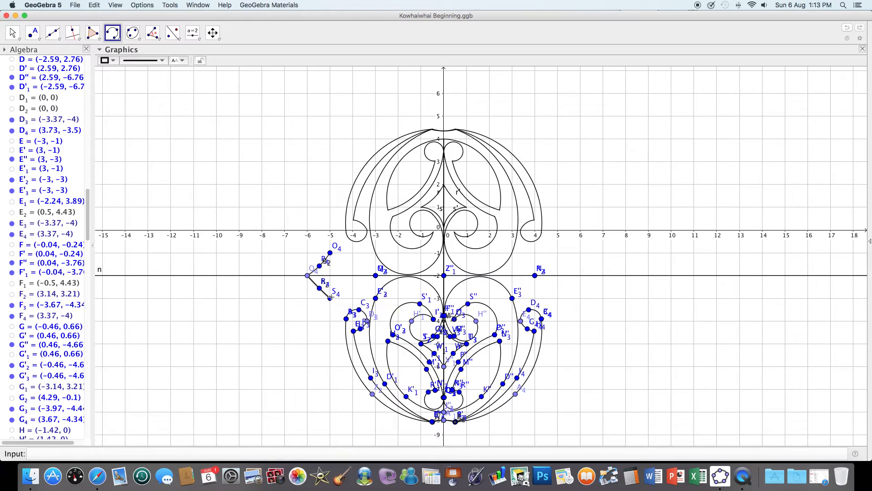
click(337, 286)
click(353, 275)
click(353, 276)
click(339, 267)
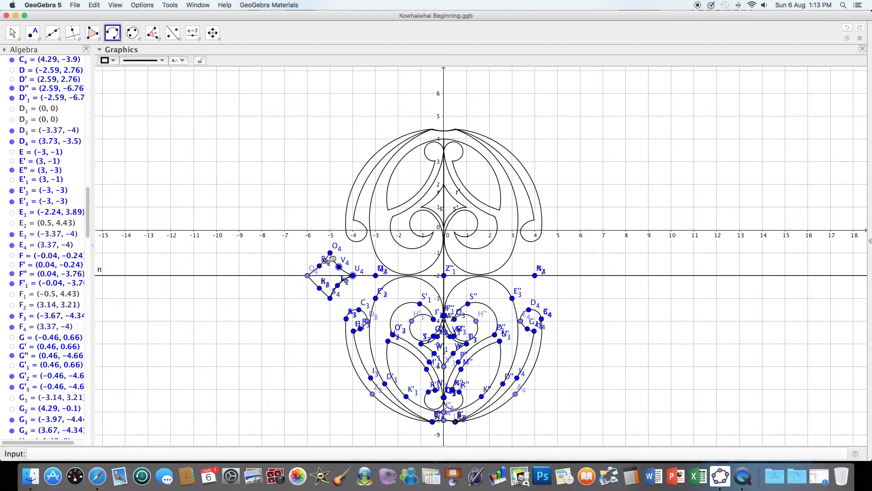
click(331, 253)
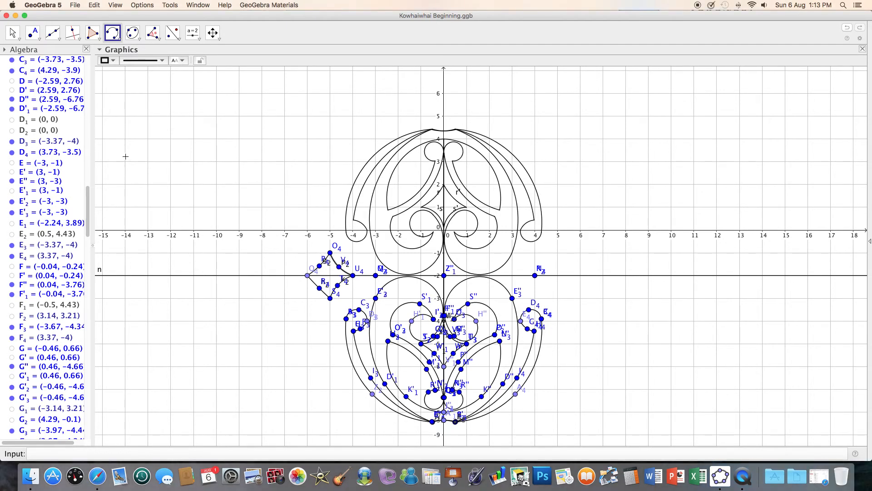
Move the middle points of the star's arcs to about (-5.3, -1.6), (-5.4, -2.3), (-4.6, -2.3) and (-4.6, -1.6) for evenly concave sides.
click(11, 33)
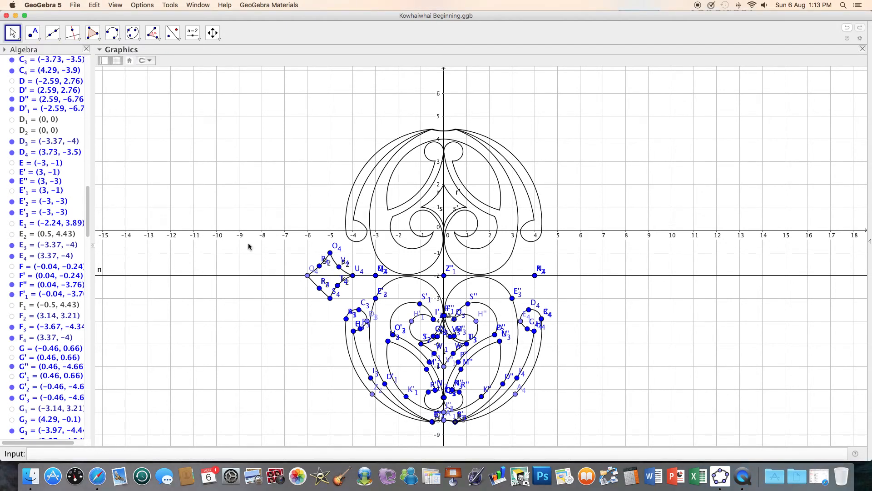
click(322, 286)
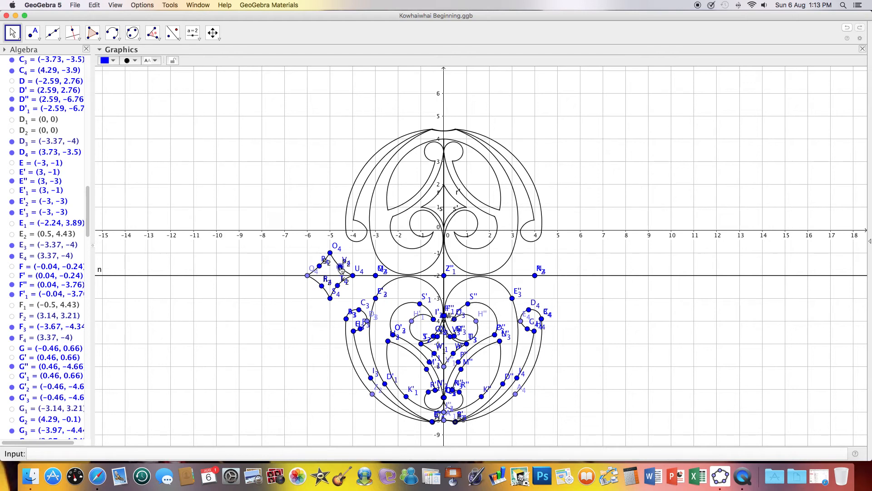
drag(319, 267, 323, 267)
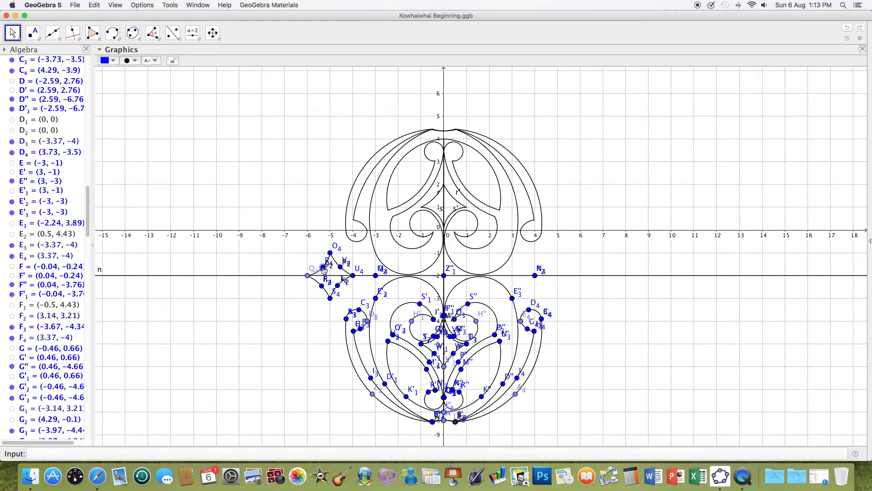
click(337, 284)
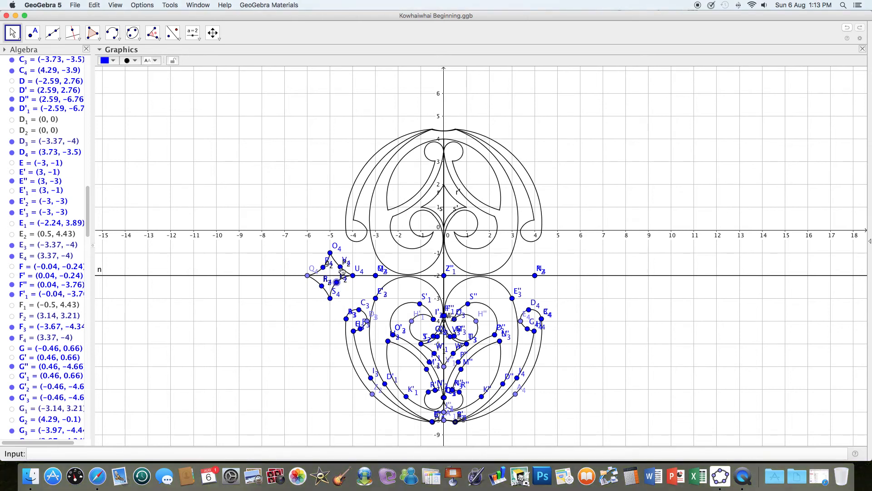
click(340, 267)
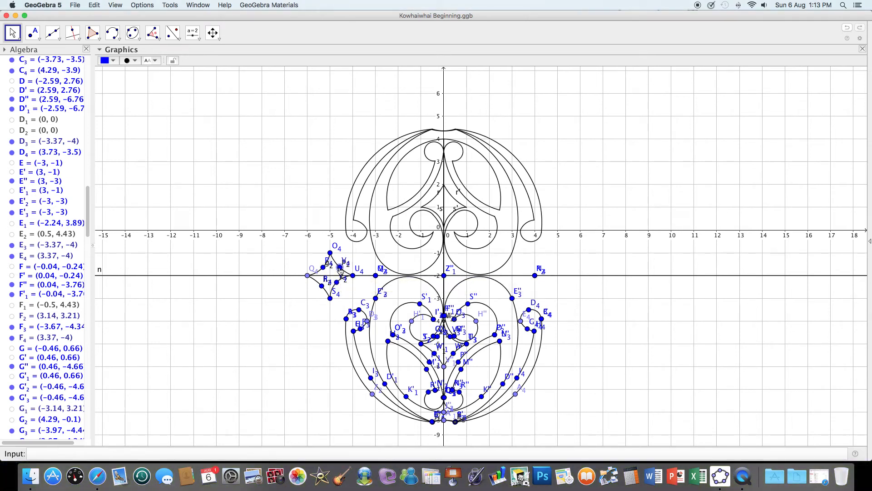
click(322, 285)
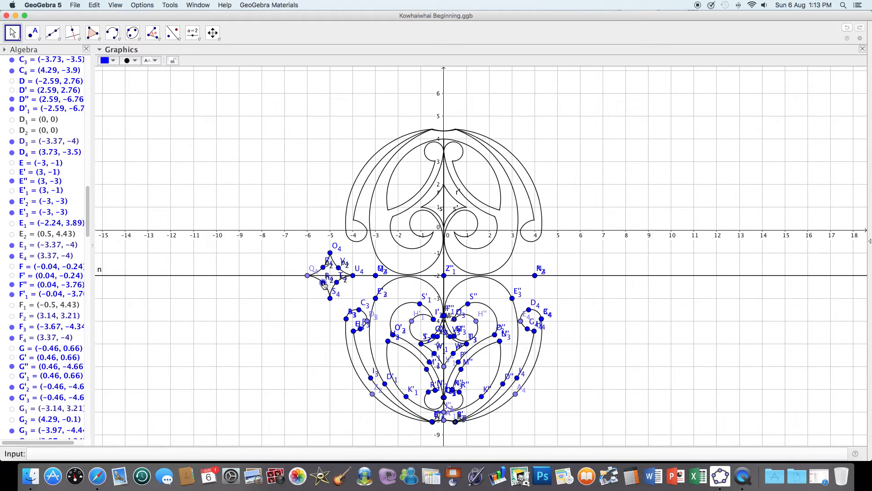
drag(322, 285, 320, 284)
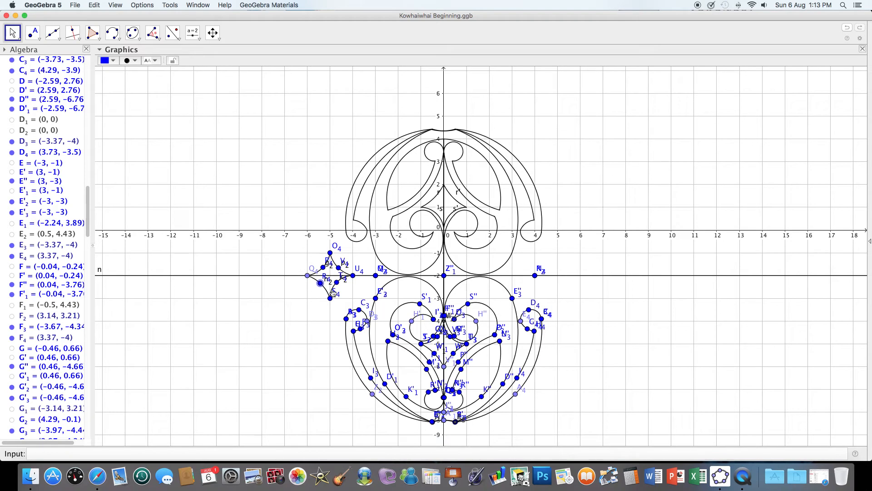
click(337, 283)
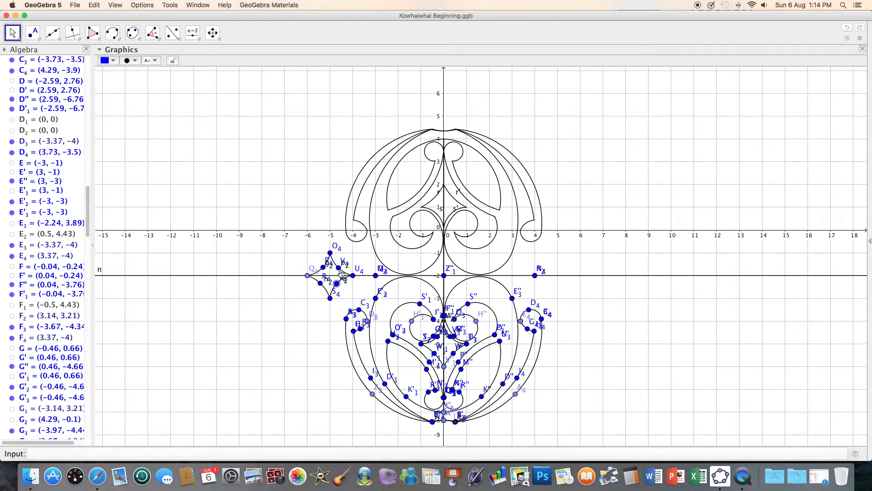
drag(339, 270, 340, 283)
click(338, 283)
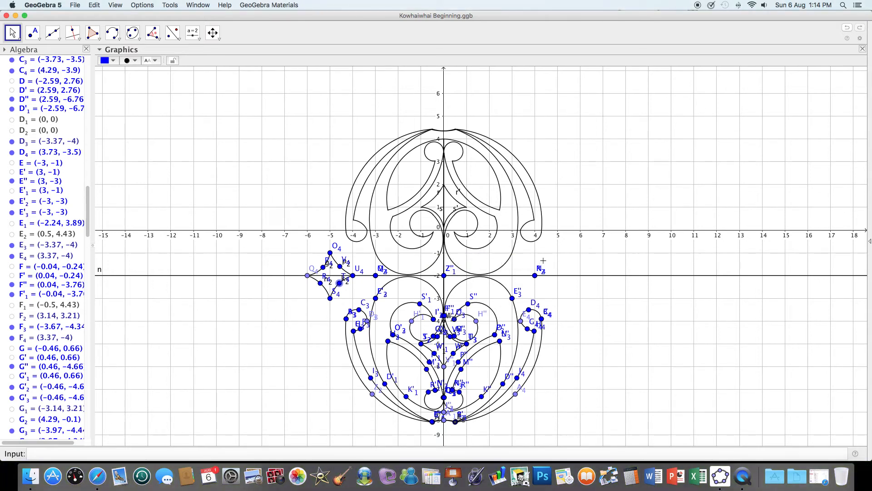
Hide the points C3, C4, D'' and D'1 individually.
click(12, 60)
click(12, 70)
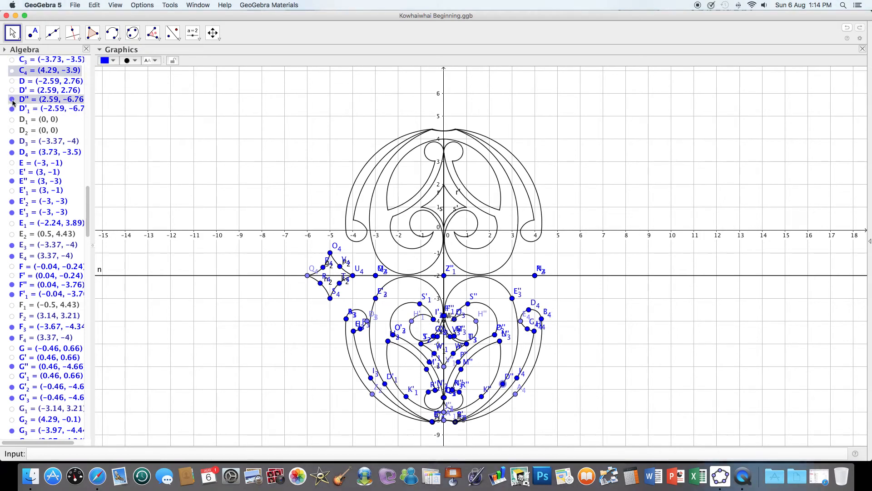
click(12, 99)
click(13, 108)
Select all points in the construction, hide them together and turn off their labels.
scroll(88, 199, up, 1)
drag(88, 198, 90, 157)
click(20, 174)
right_click(20, 174)
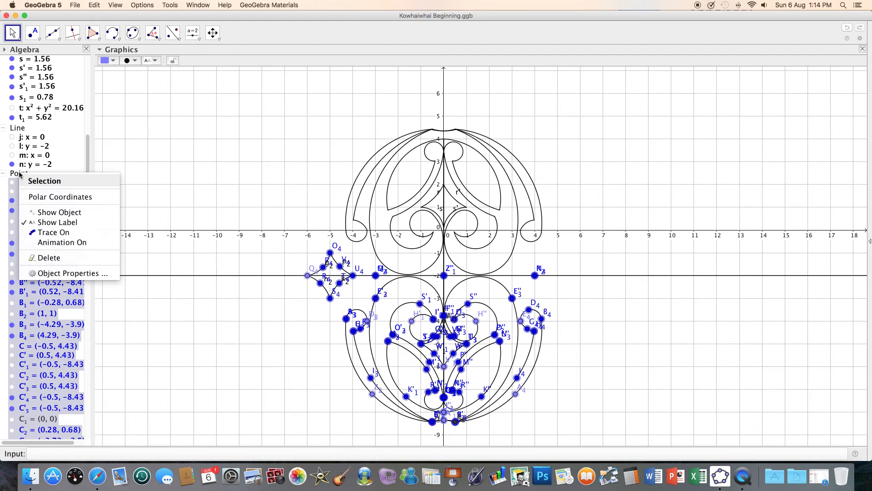
click(47, 212)
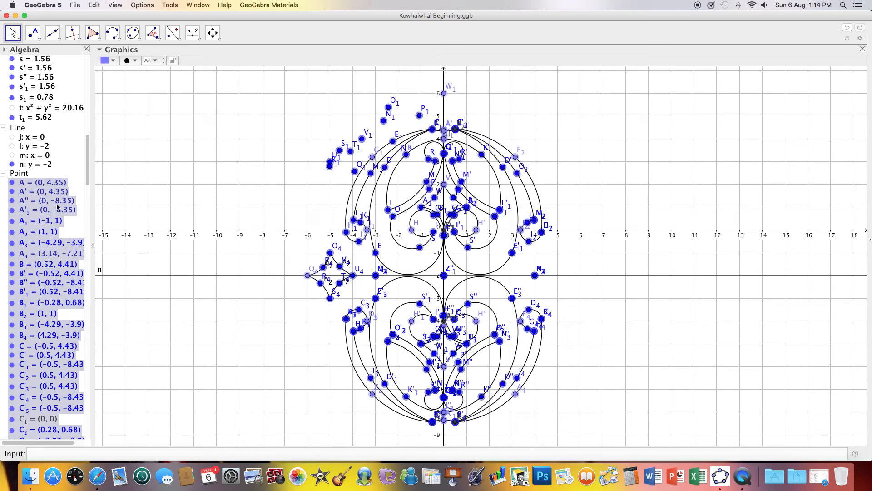
right_click(23, 177)
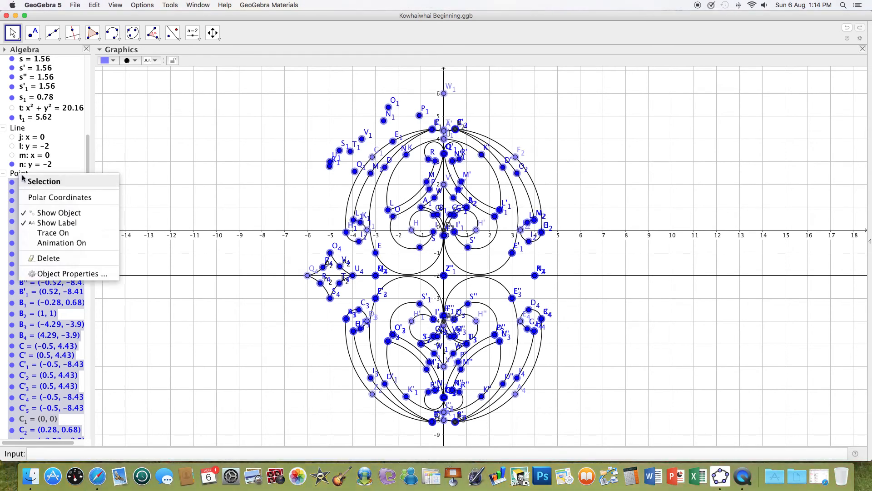
click(47, 216)
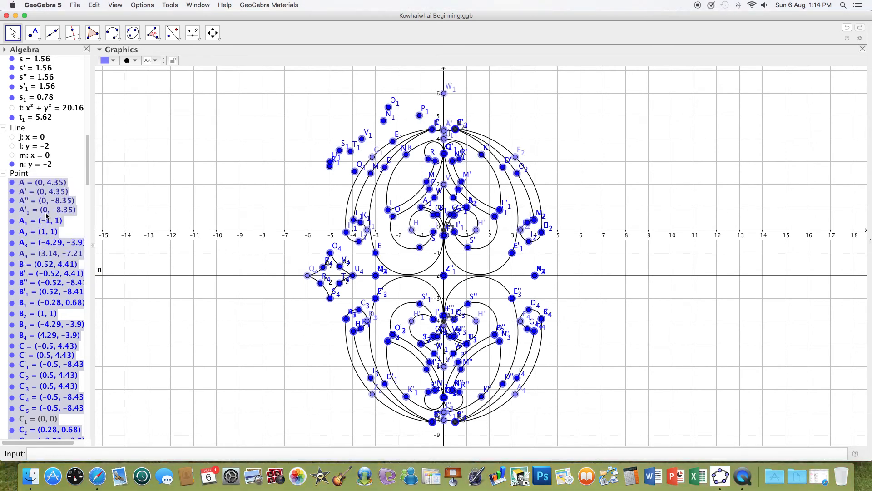
right_click(20, 176)
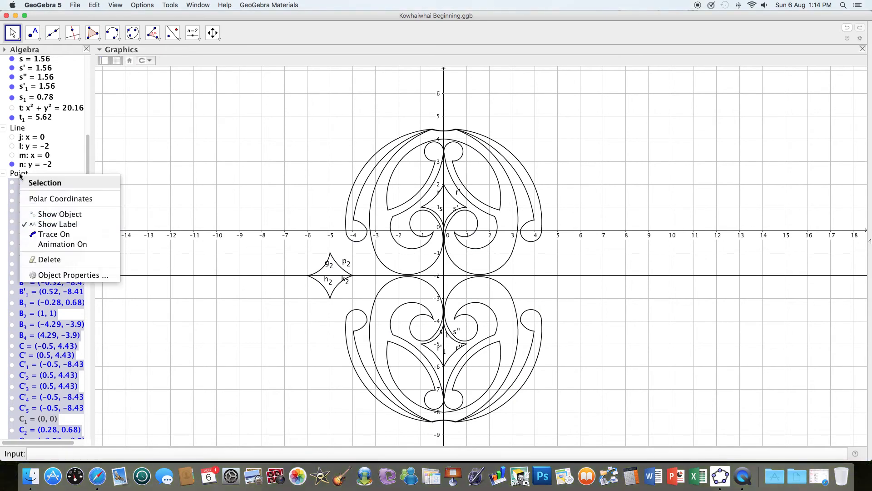
click(46, 224)
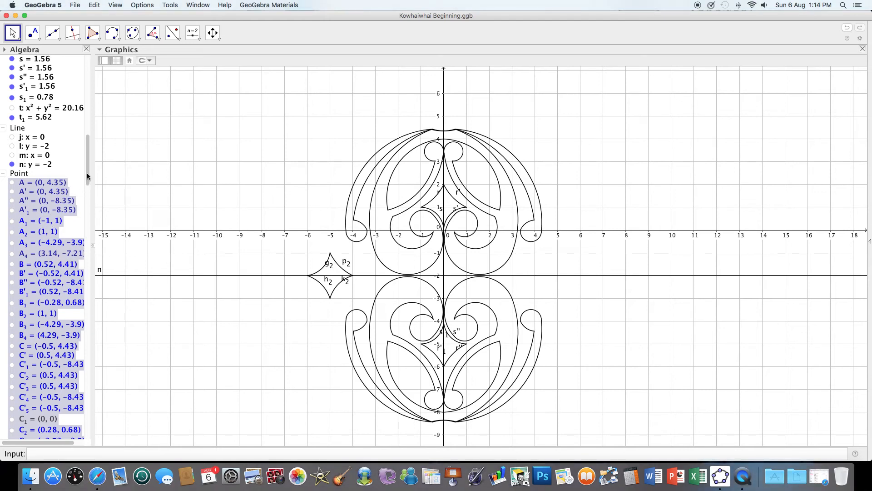
Hide the labels g2, p2, h2 and k2 on the star's four arcs.
right_click(327, 268)
click(355, 298)
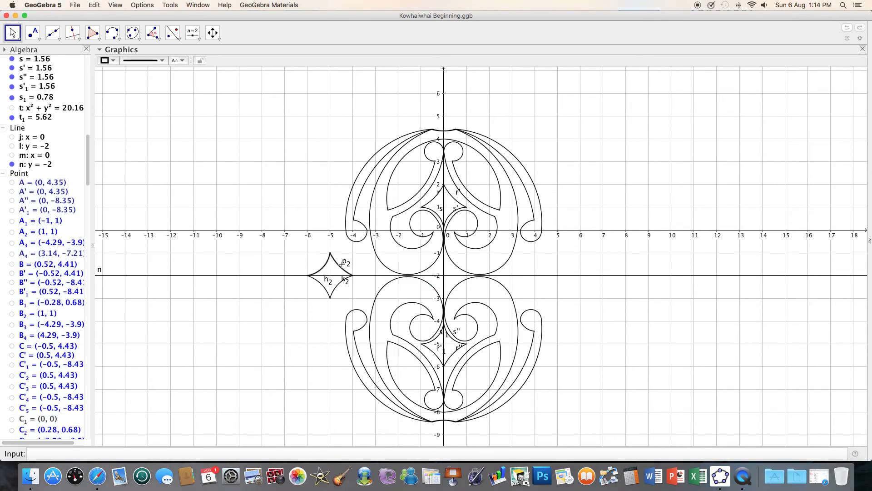
right_click(346, 265)
click(372, 295)
right_click(327, 281)
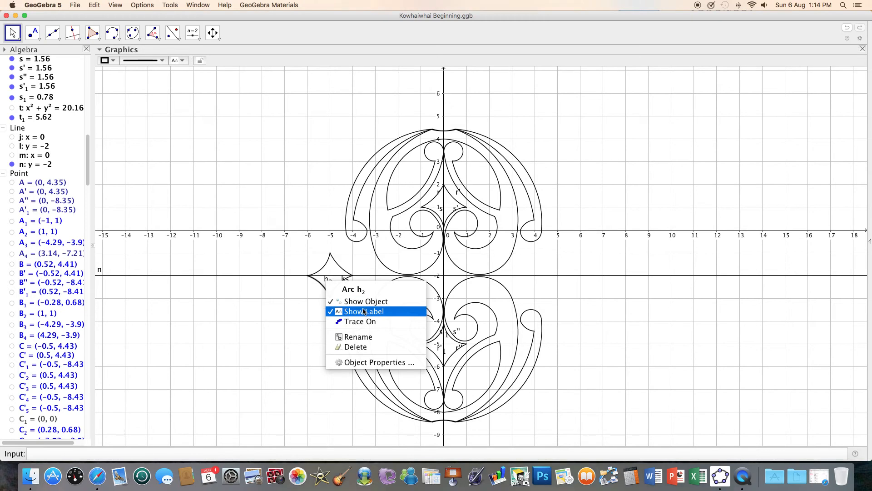
click(364, 311)
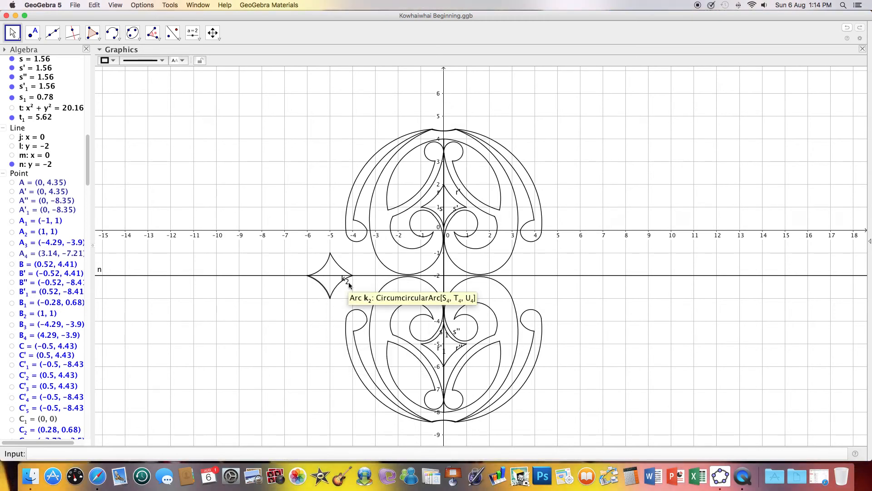
right_click(349, 285)
click(373, 314)
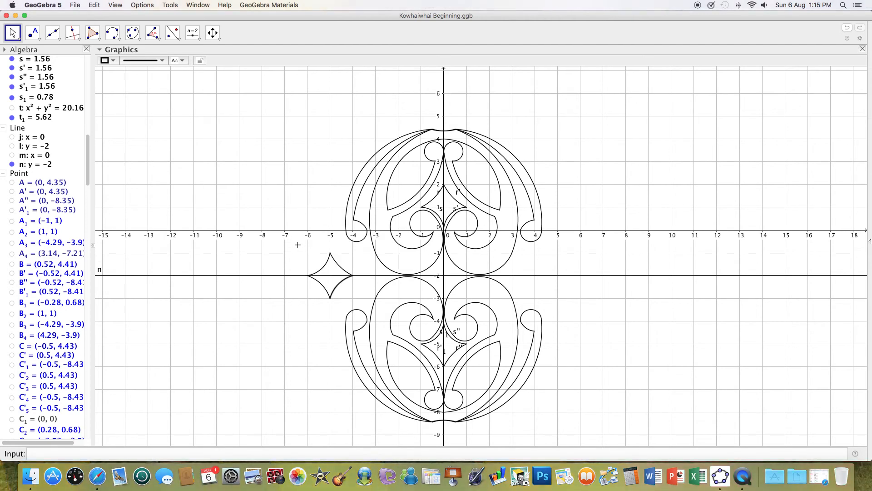
Select the four-pointed star, show the vertical line m (x = 0) and reflect the star about it.
drag(302, 252, 359, 302)
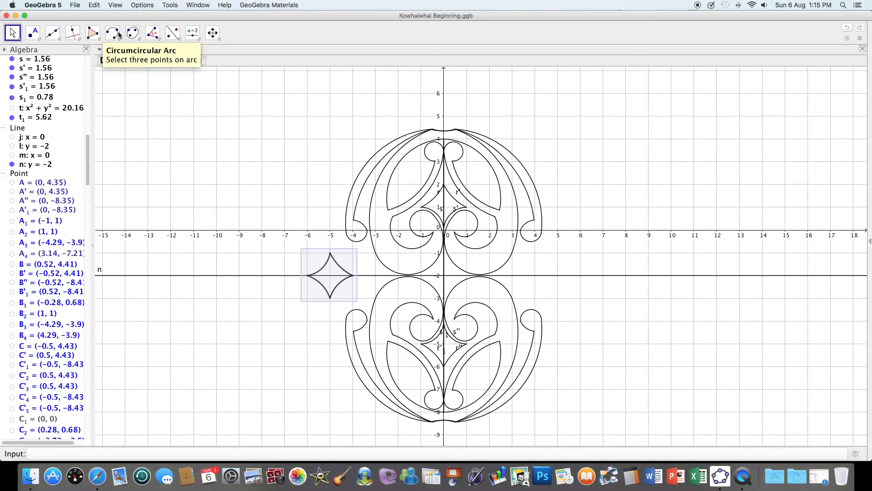
click(172, 33)
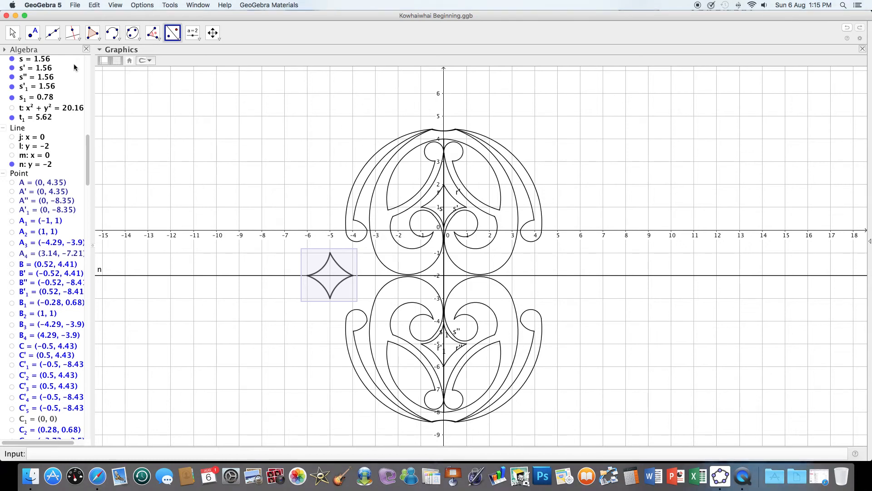
drag(87, 159, 105, 164)
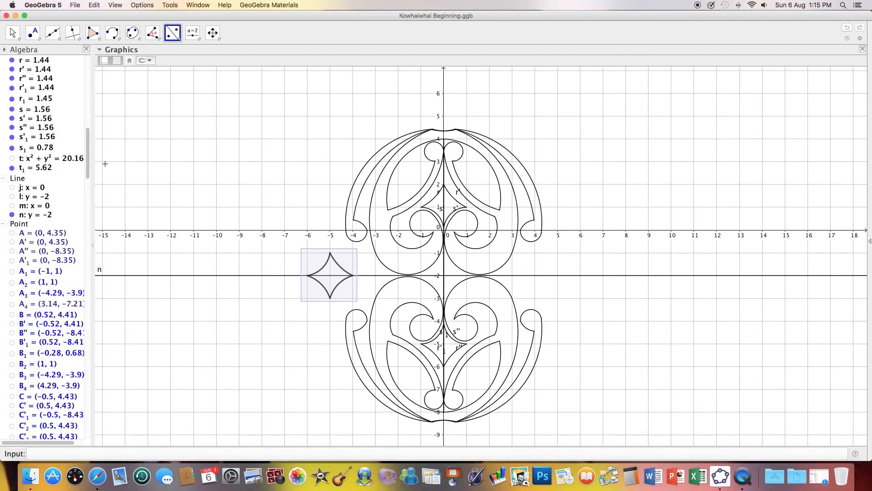
click(12, 206)
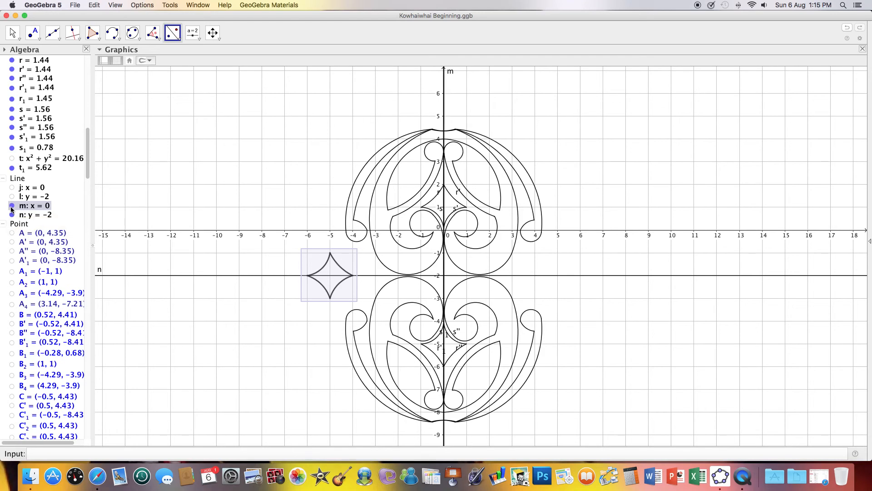
click(445, 113)
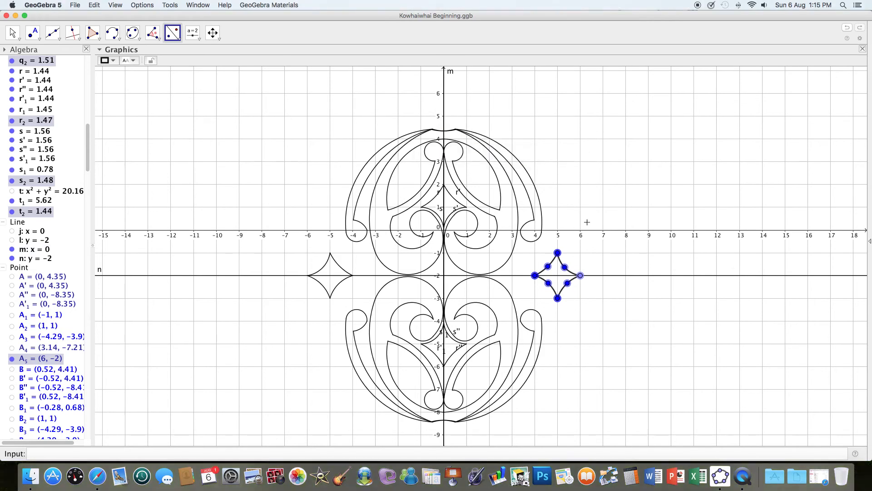
Hide the points at the reflected star's upper tip (5, -1), including W4, and point I5 on its upper inner arc.
right_click(558, 253)
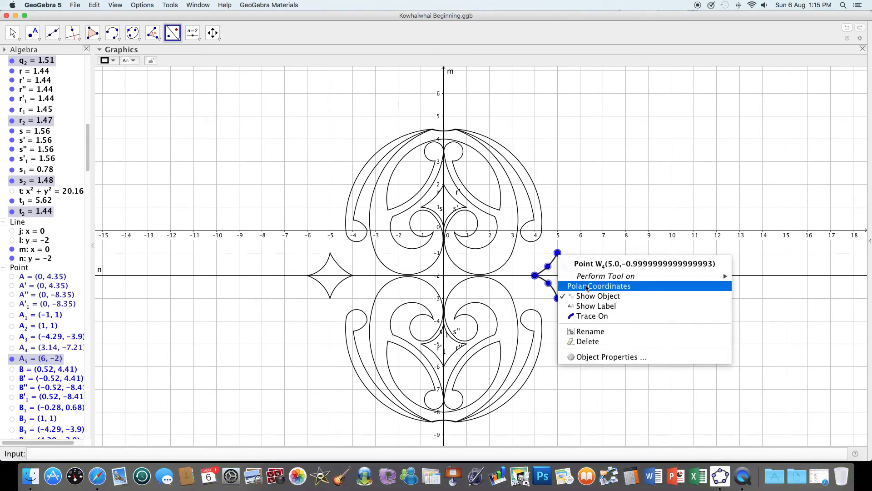
click(591, 295)
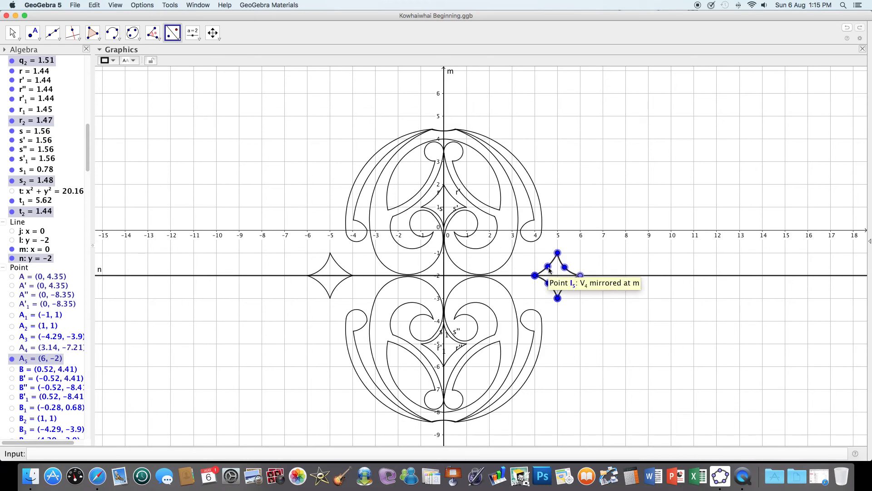
right_click(559, 255)
click(584, 286)
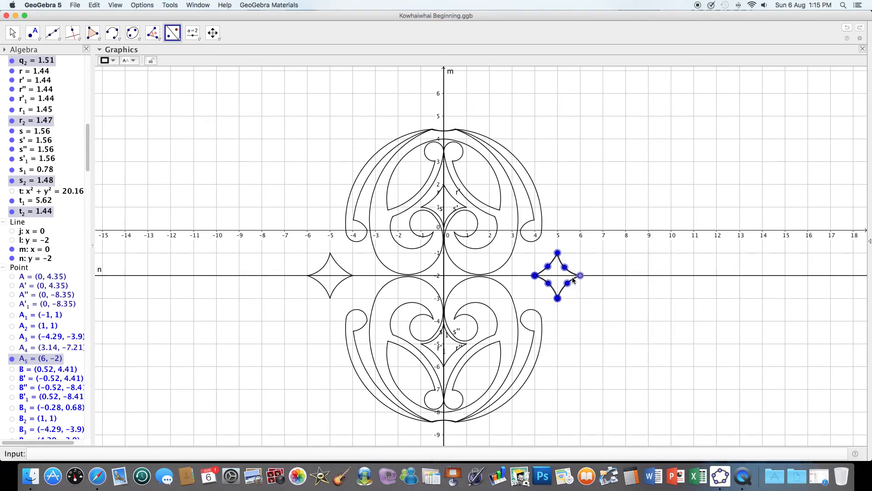
right_click(548, 269)
click(579, 297)
Hide the reflected star's points G5 at (4, -2), F5 on the lower inner arc and the overlapping points at (5, -3), including D5.
right_click(535, 275)
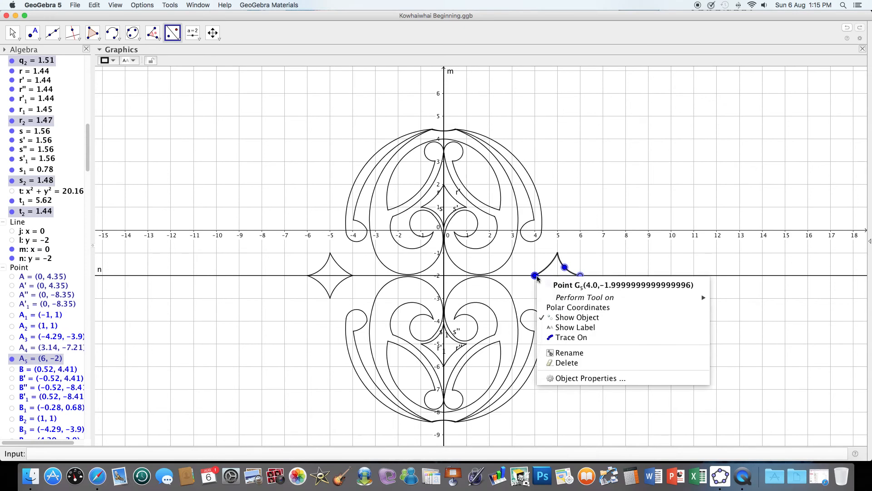
click(583, 318)
right_click(549, 284)
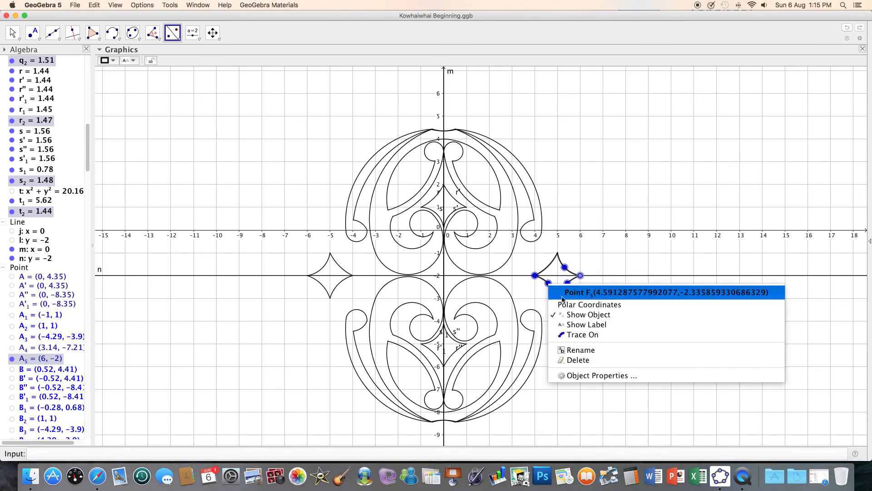
click(587, 313)
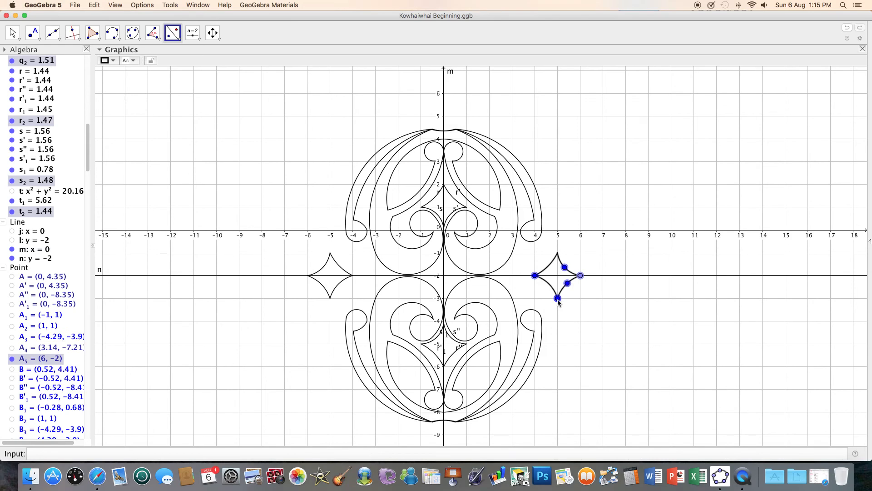
right_click(558, 299)
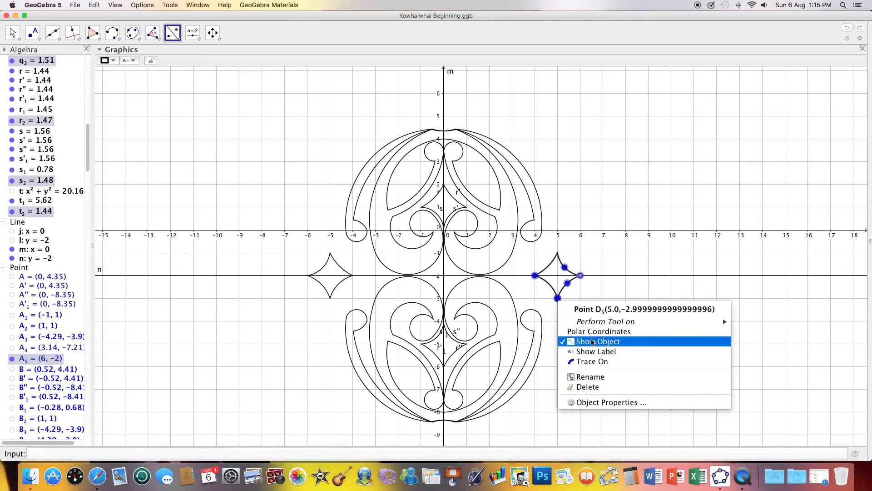
click(592, 342)
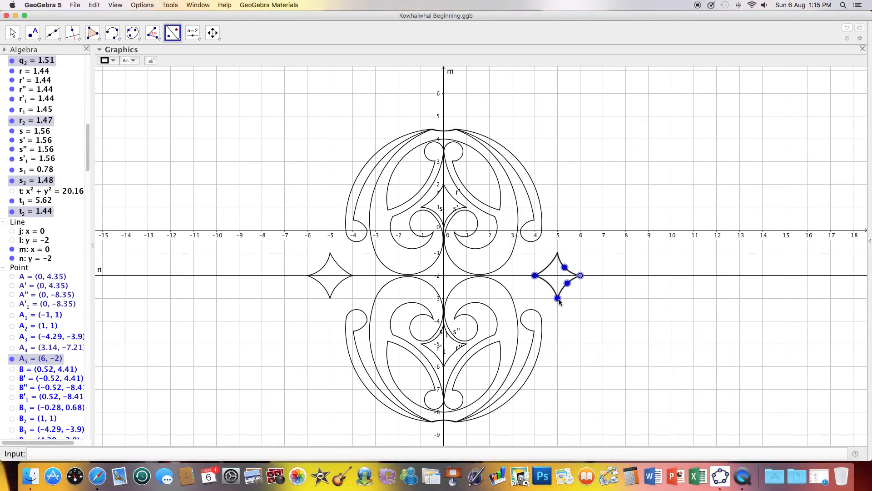
right_click(559, 302)
click(591, 330)
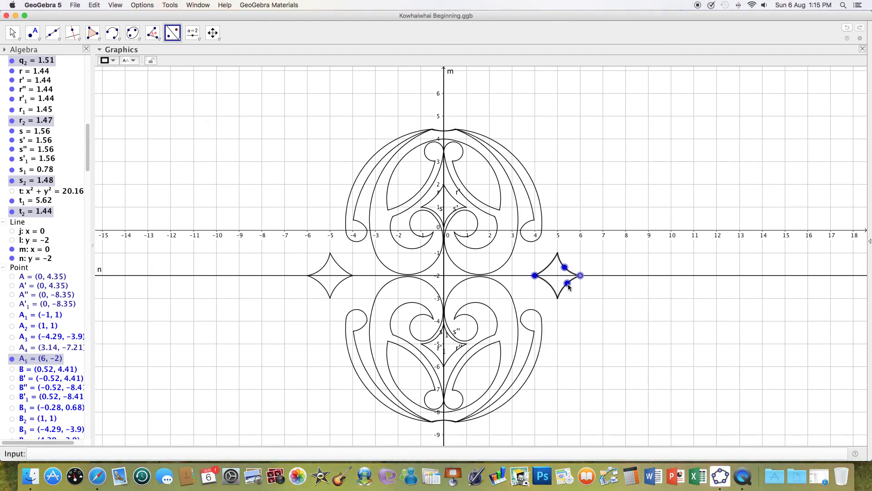
Hide the points on the reflected star's two outer arcs, A5 at the outer tip and the remaining point at the inner tip.
right_click(568, 286)
click(597, 315)
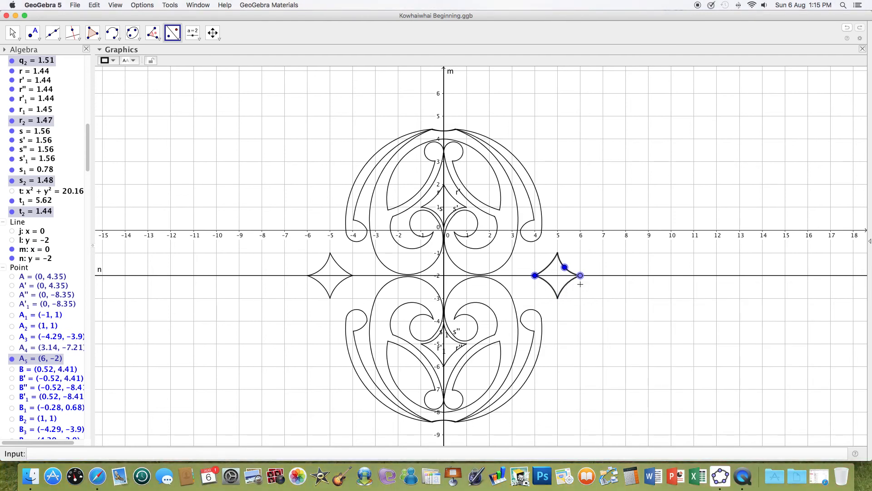
right_click(583, 280)
click(620, 319)
right_click(565, 268)
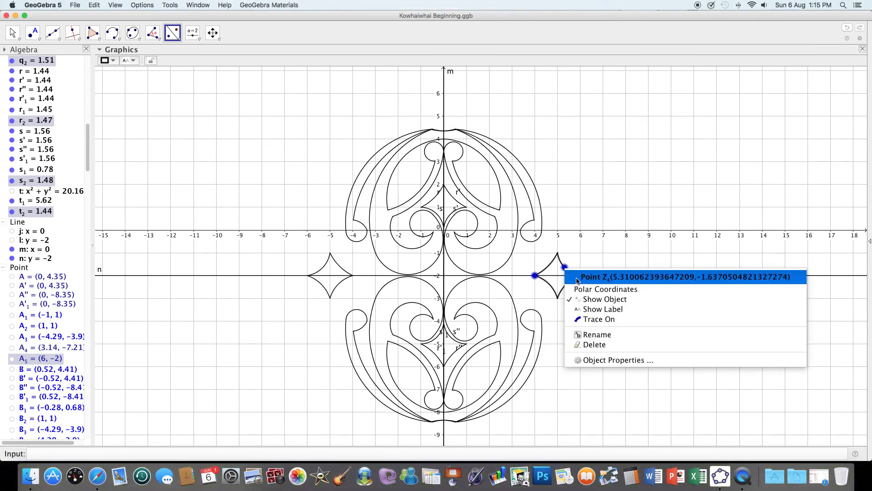
click(598, 300)
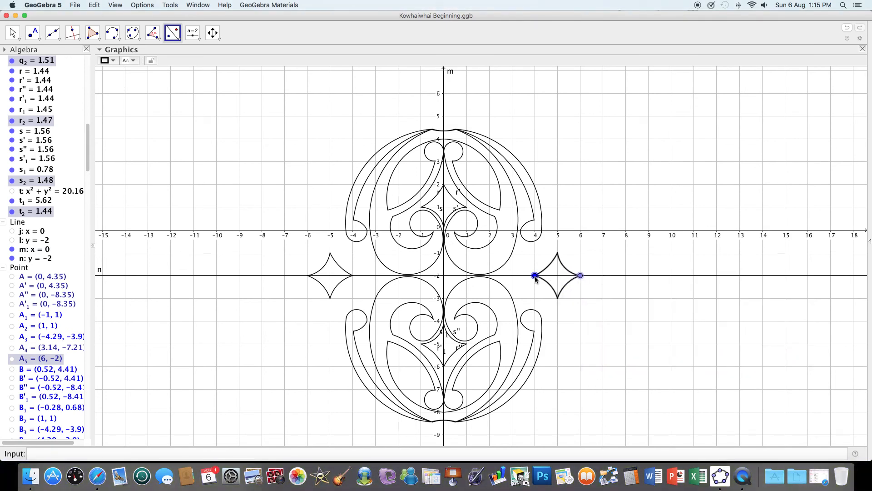
right_click(535, 277)
click(568, 311)
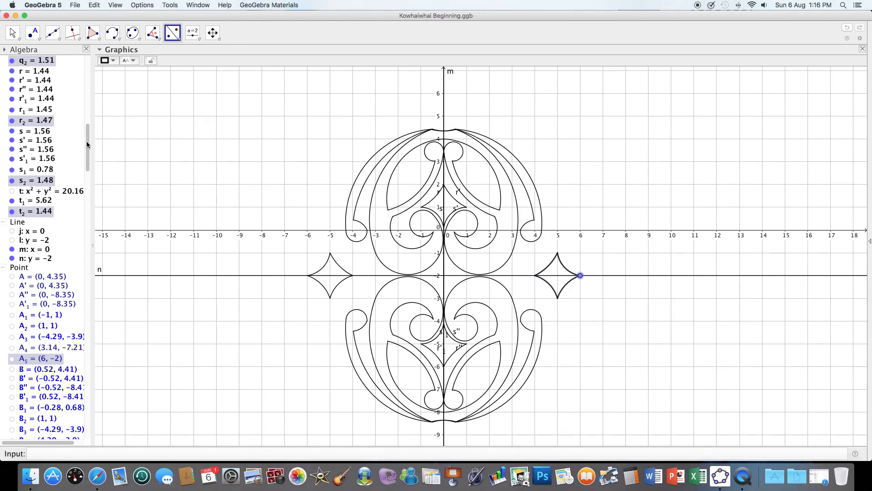
Hide the mirror lines m and n and the last visible point at the reflected star's outer tip (6, -2).
drag(87, 141, 89, 141)
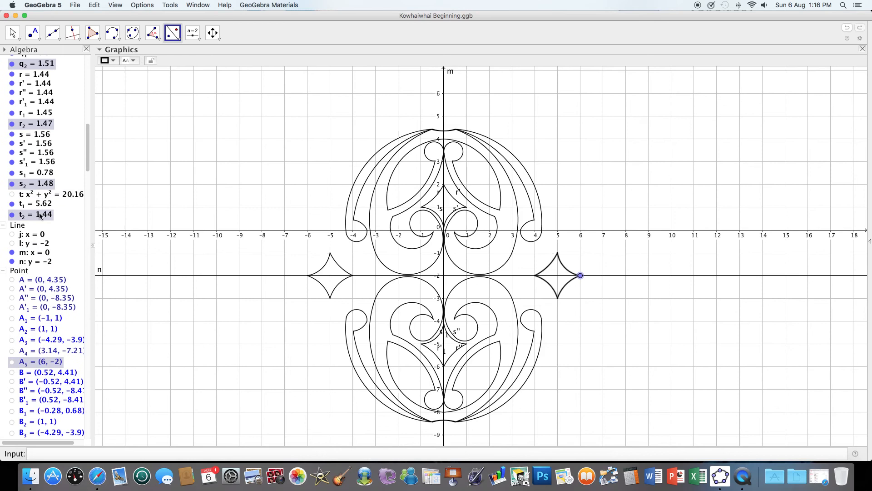
click(12, 252)
click(13, 261)
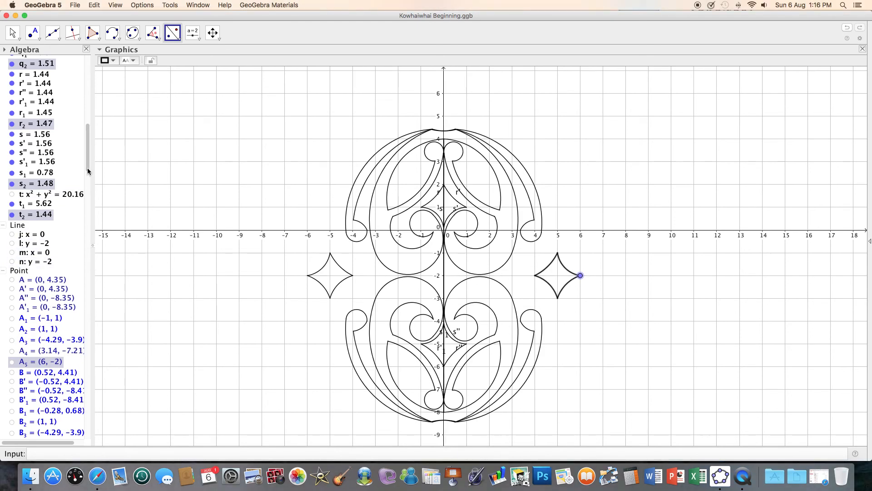
right_click(580, 276)
click(619, 308)
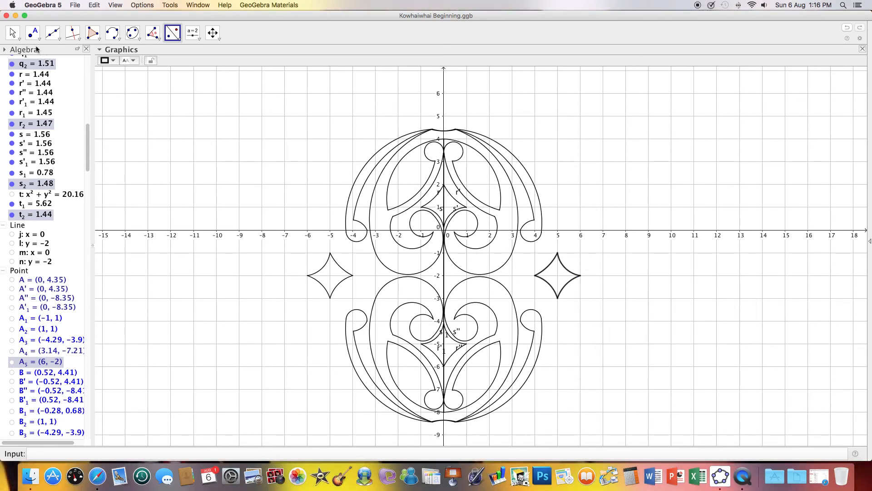
Deselect the star and turn off the axes and the grid.
key(Escape)
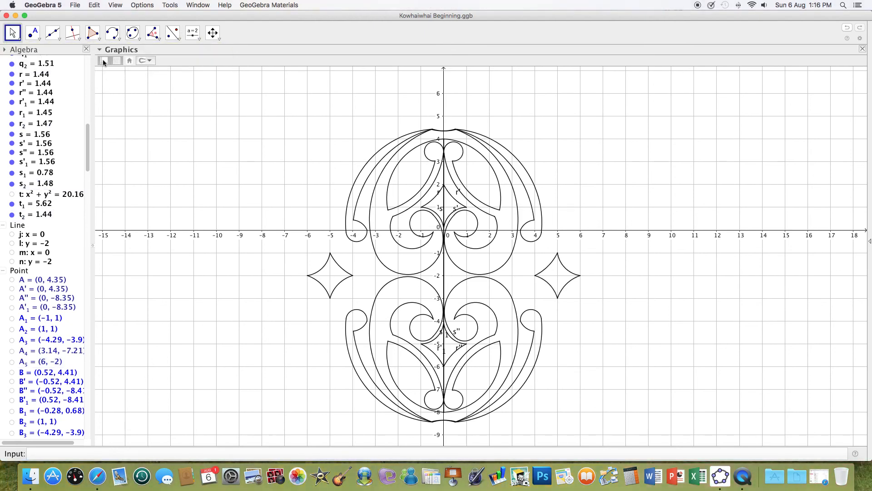
click(104, 60)
click(116, 61)
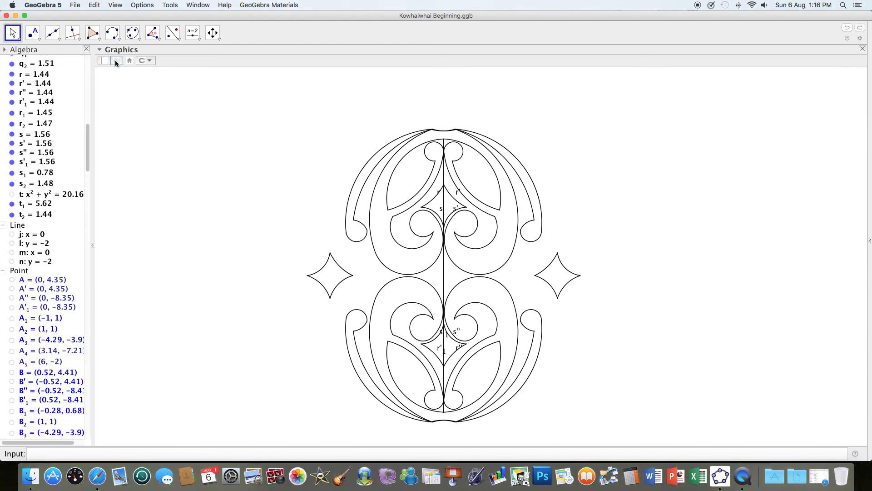
Hide the labels r, r', s' and s on the arcs of the upper central star.
right_click(439, 194)
click(460, 224)
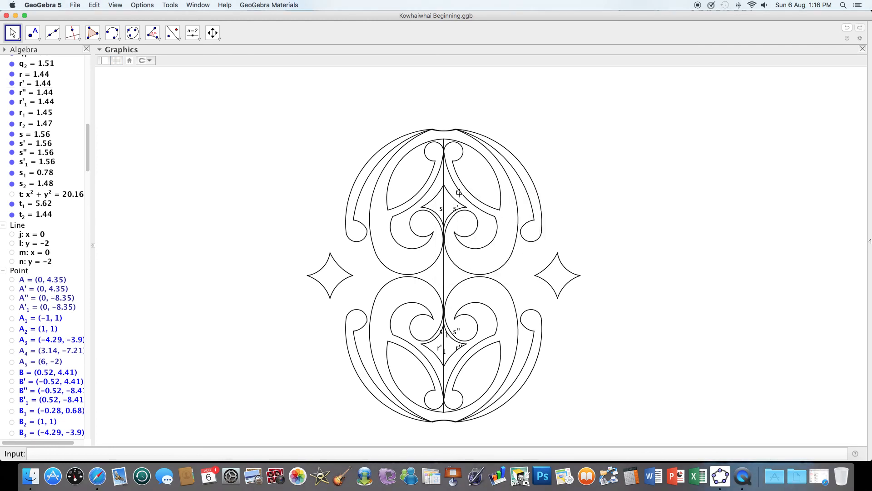
right_click(457, 194)
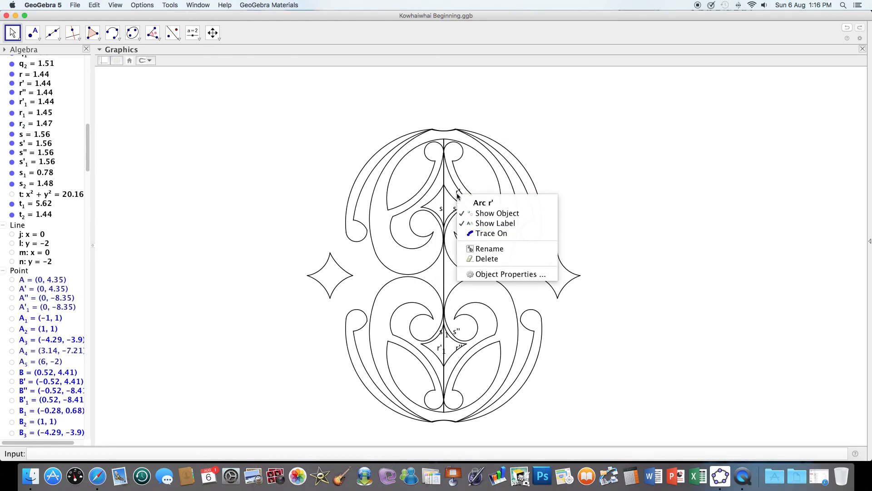
click(487, 222)
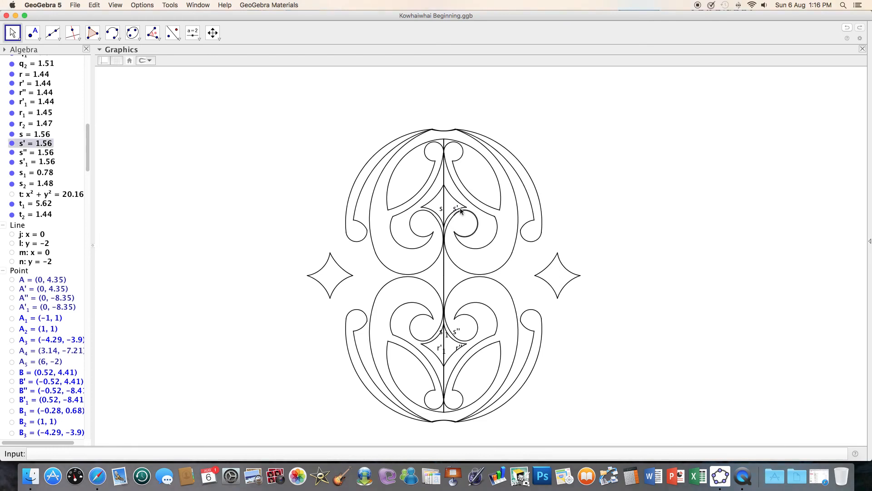
right_click(456, 208)
click(485, 238)
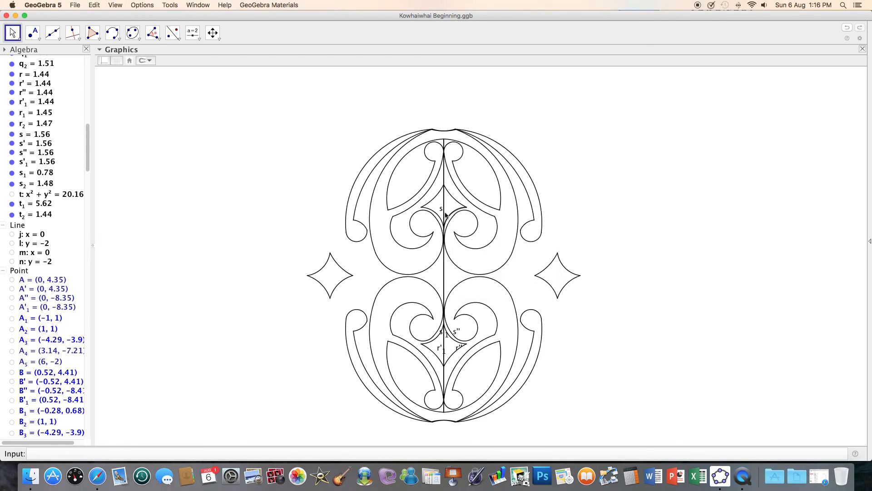
right_click(442, 211)
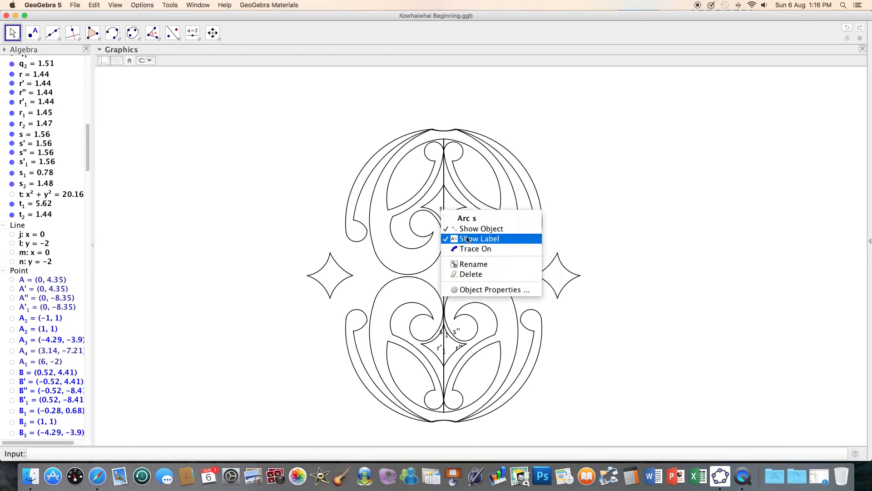
click(469, 239)
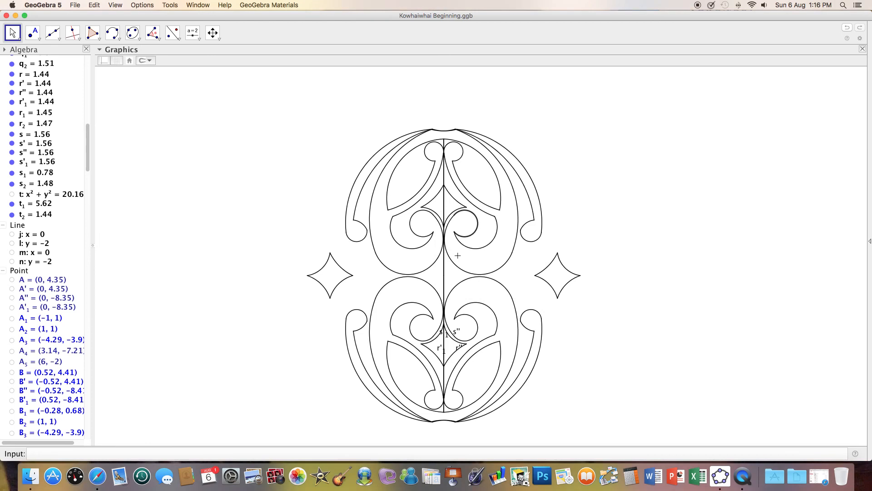
Hide the labels s'1, r'1, r'' and s'' on the arcs of the lower central star.
right_click(443, 335)
click(473, 365)
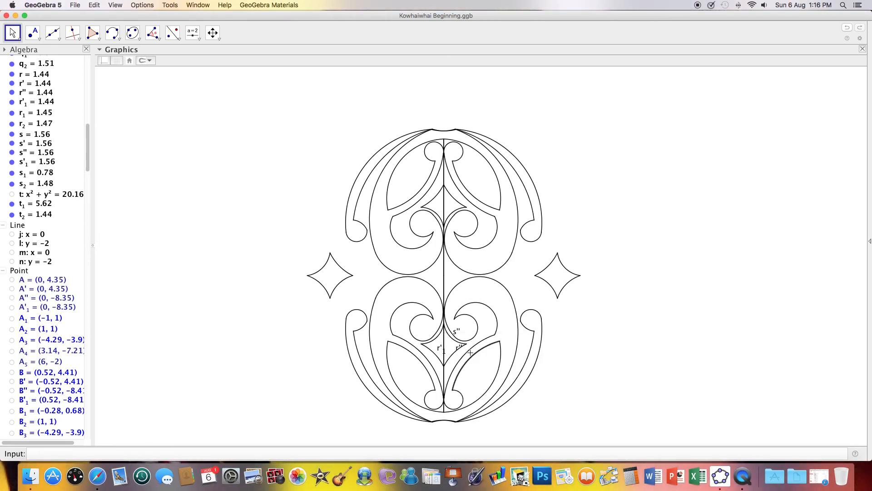
right_click(456, 334)
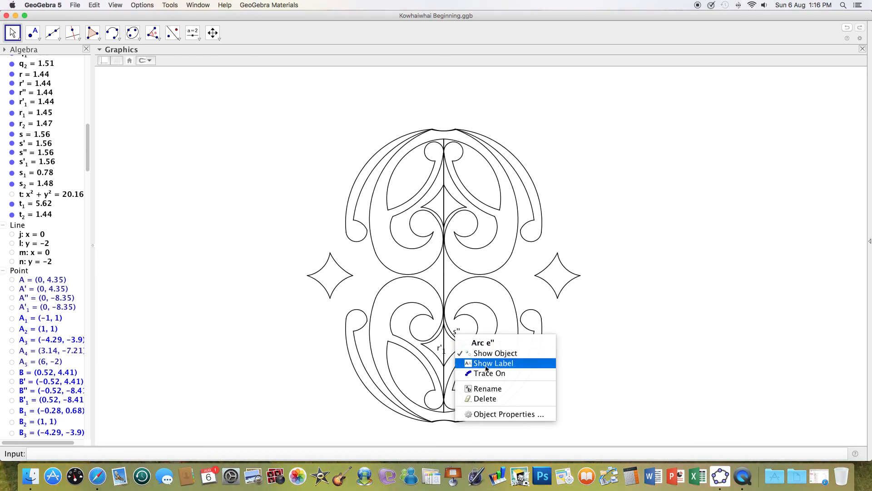
click(439, 349)
right_click(439, 349)
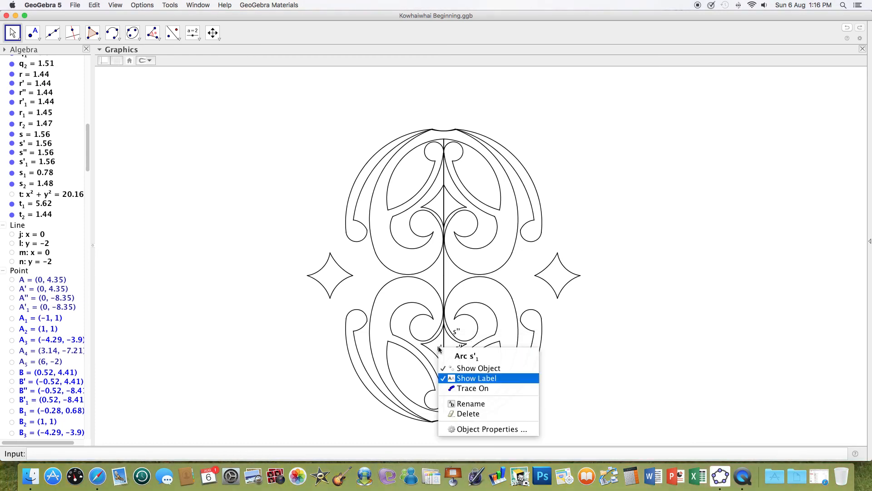
click(471, 379)
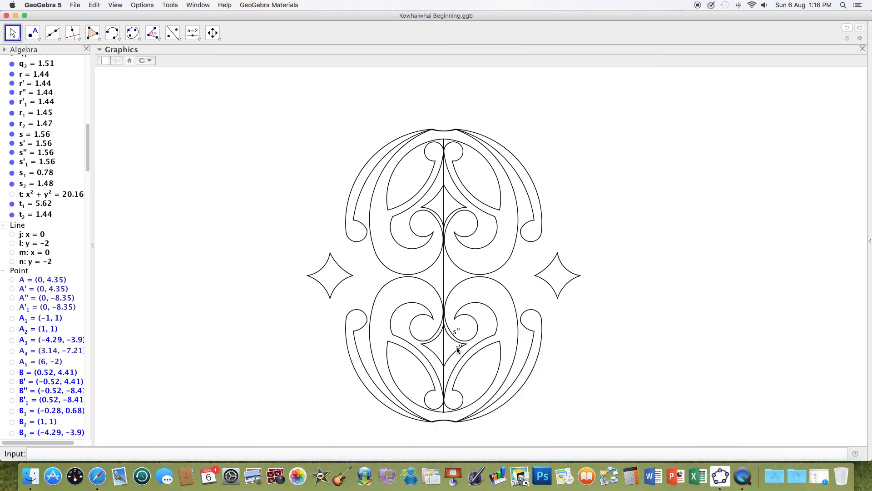
right_click(457, 348)
click(480, 377)
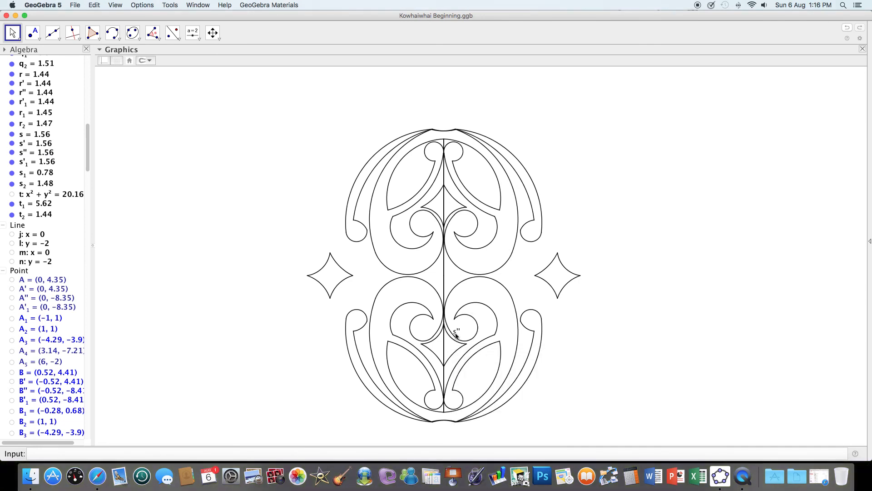
right_click(456, 334)
click(476, 361)
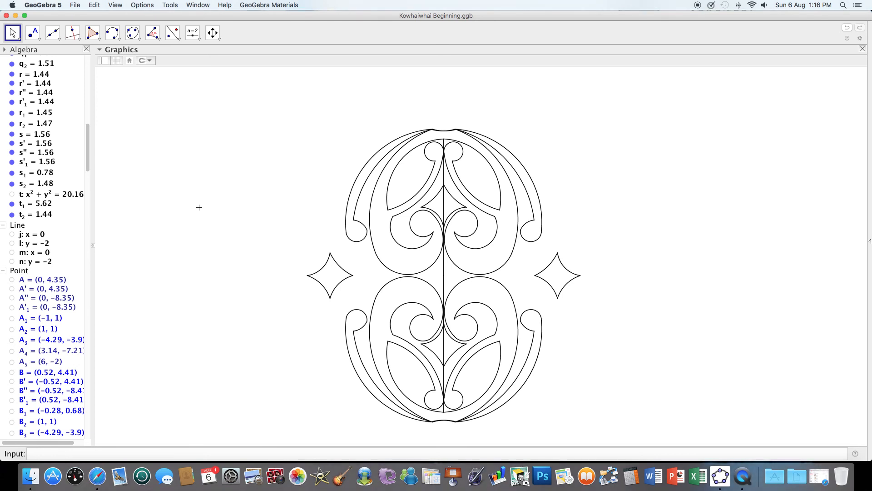
Switch to QuickTime Player, quit it and start naming the unsaved screen recording with "Kowh".
click(742, 477)
click(49, 5)
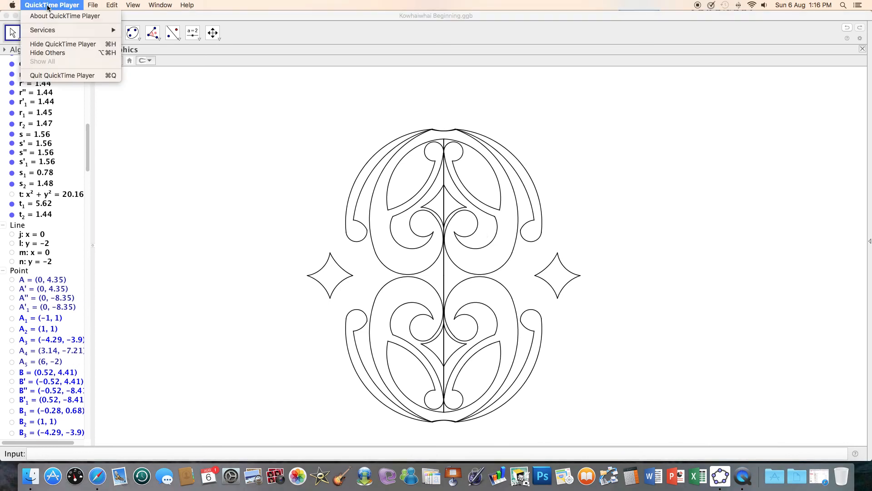
click(64, 75)
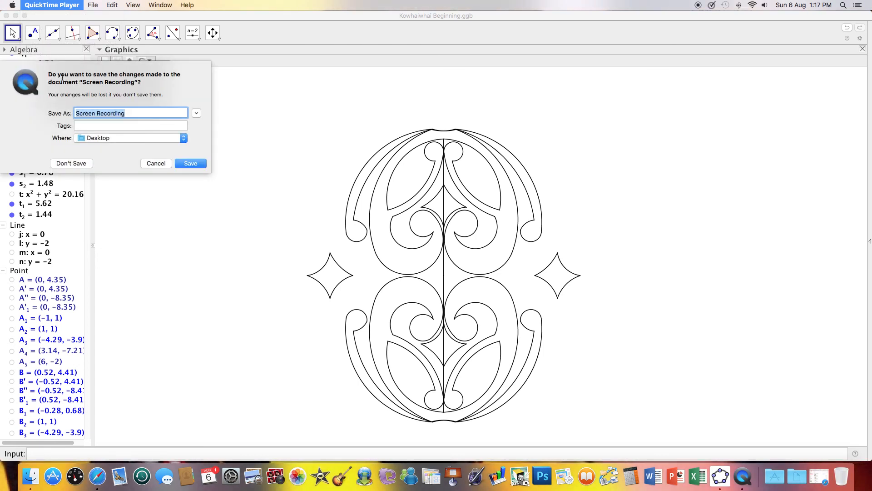
text(Kowh)
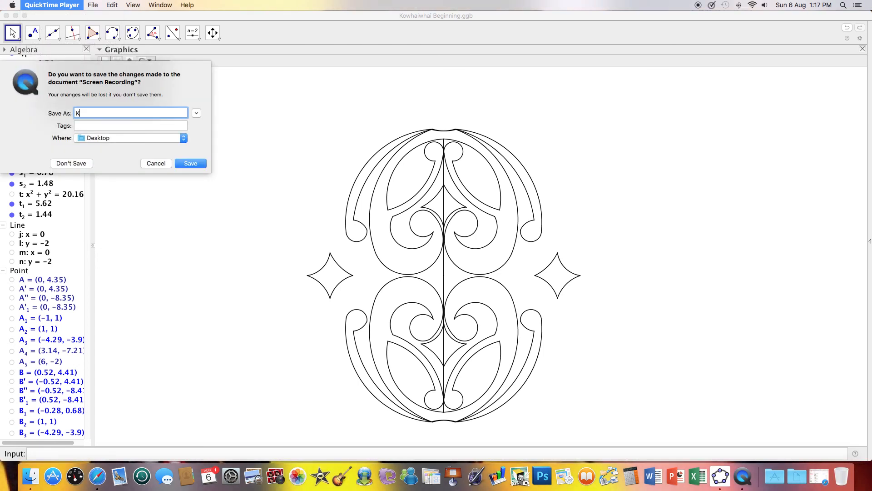